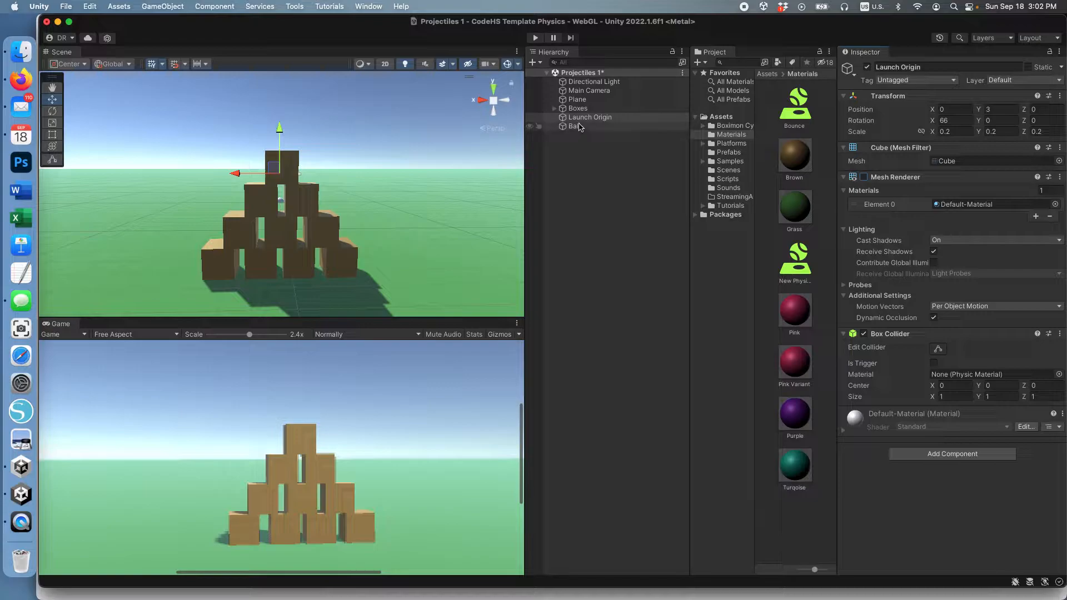
Nest Main Camera under Launch Origin and check its Transform Position values (-10, -7, -3).
click(578, 118)
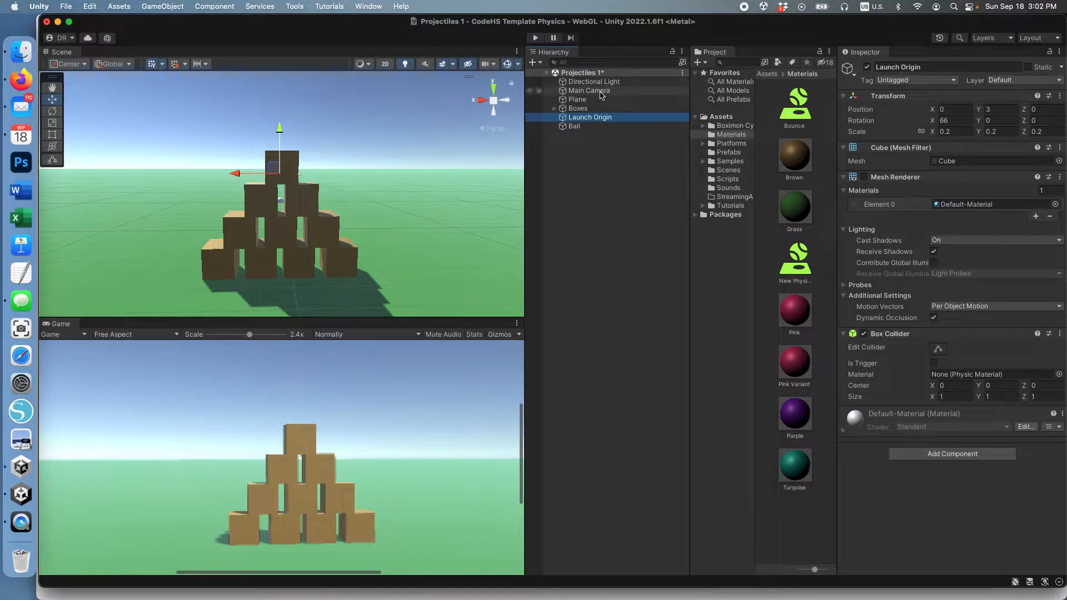
drag(600, 95, 601, 118)
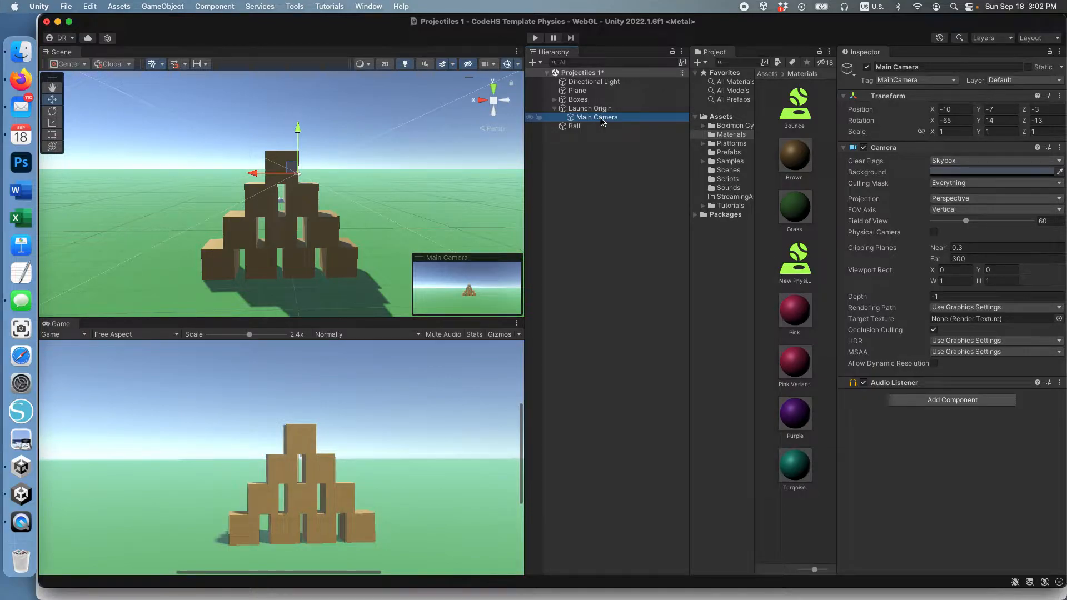
click(953, 109)
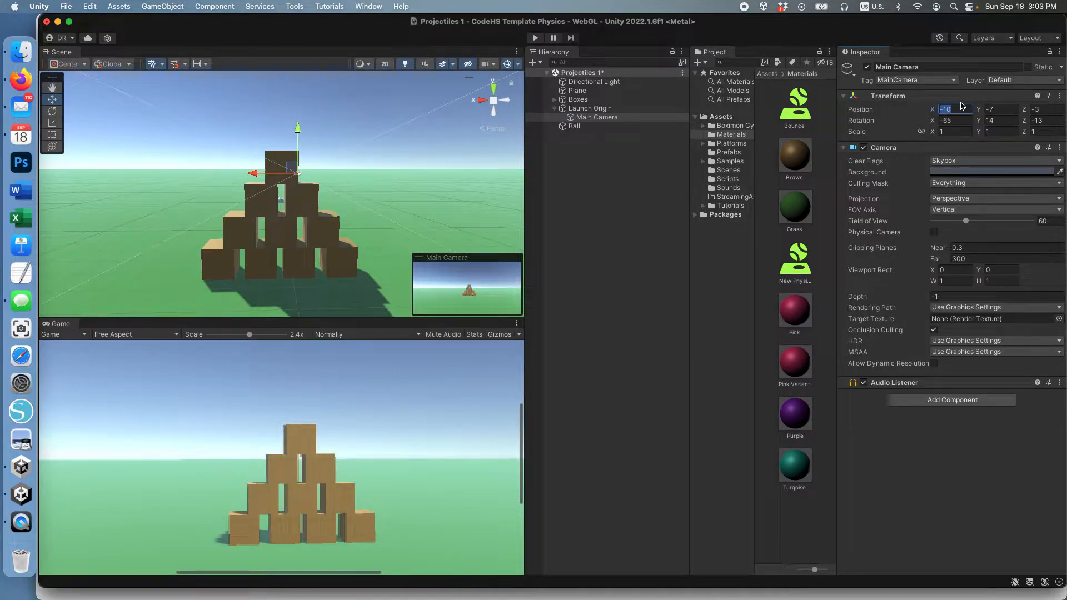
key(Tab)
key(Tab)
key(Tab)
key(Tab)
key(Tab)
Delete the old Ball and create a new 3D sphere named Ball.
click(599, 108)
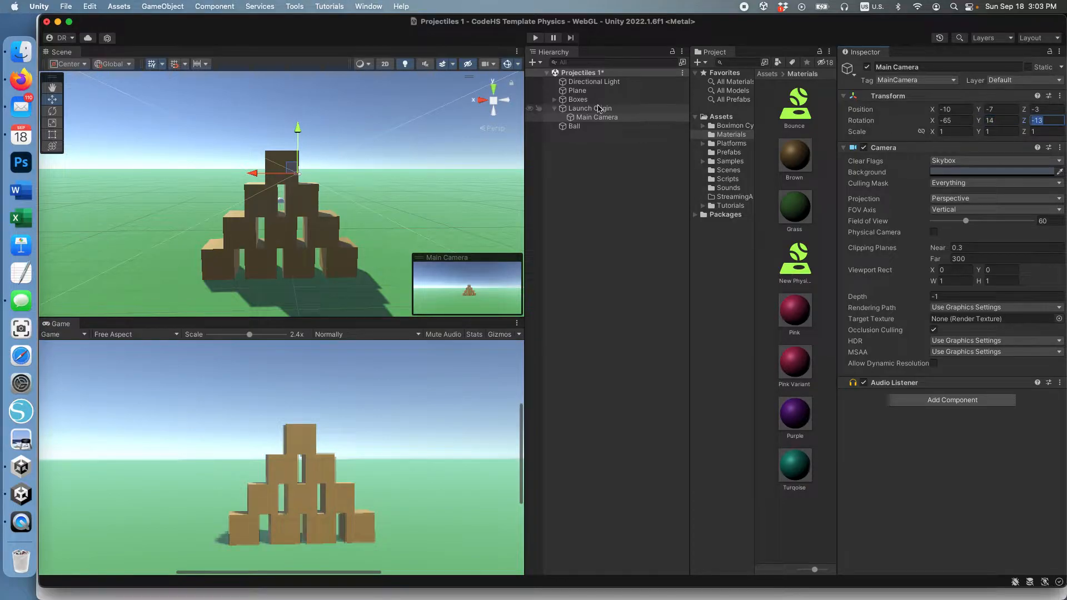
click(575, 127)
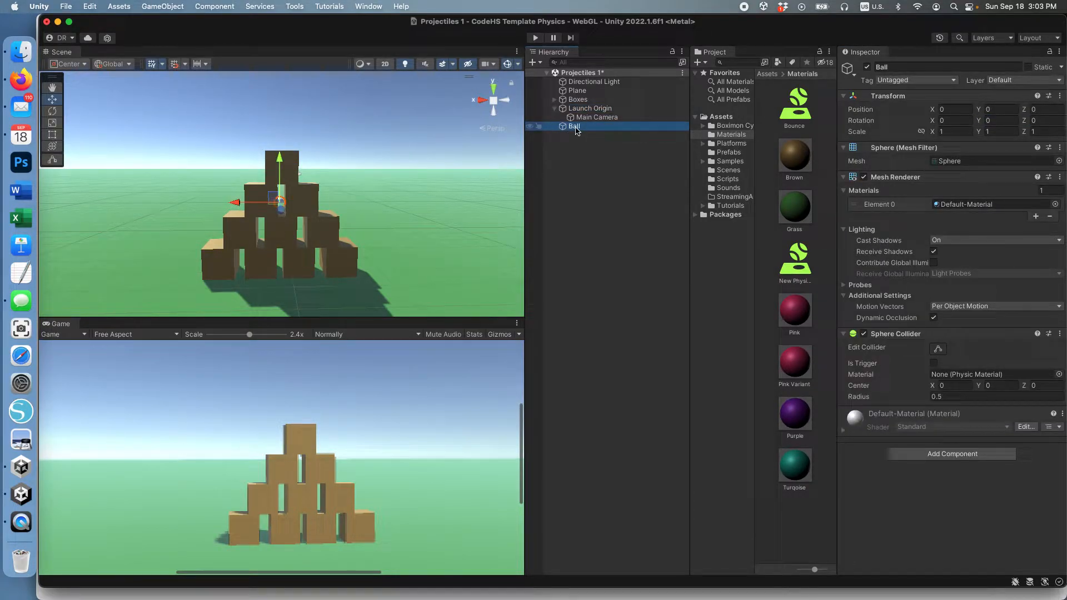
key(super+BackSpace)
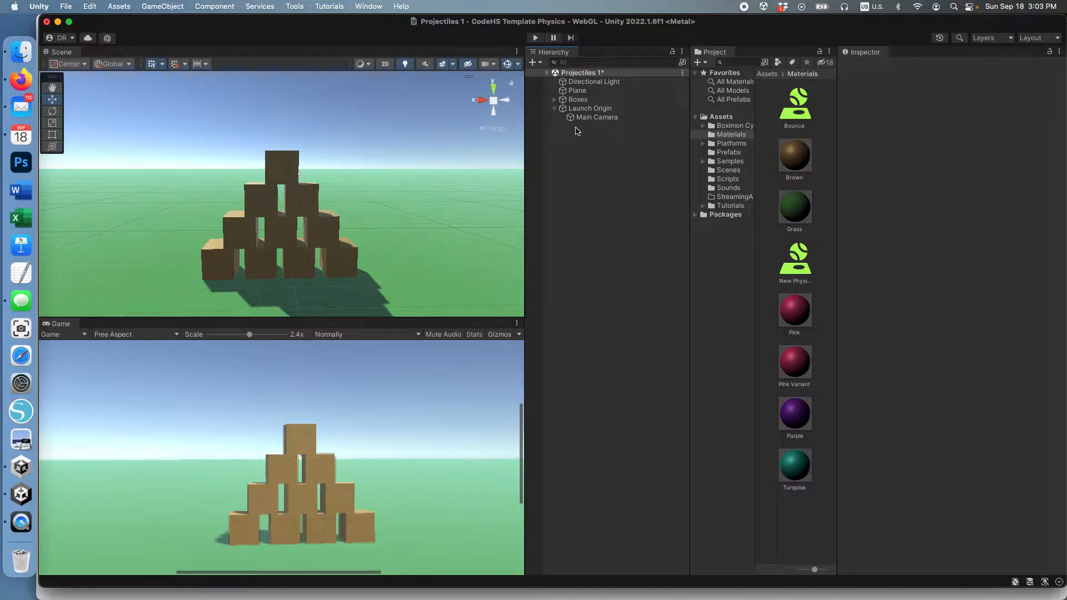
click(179, 5)
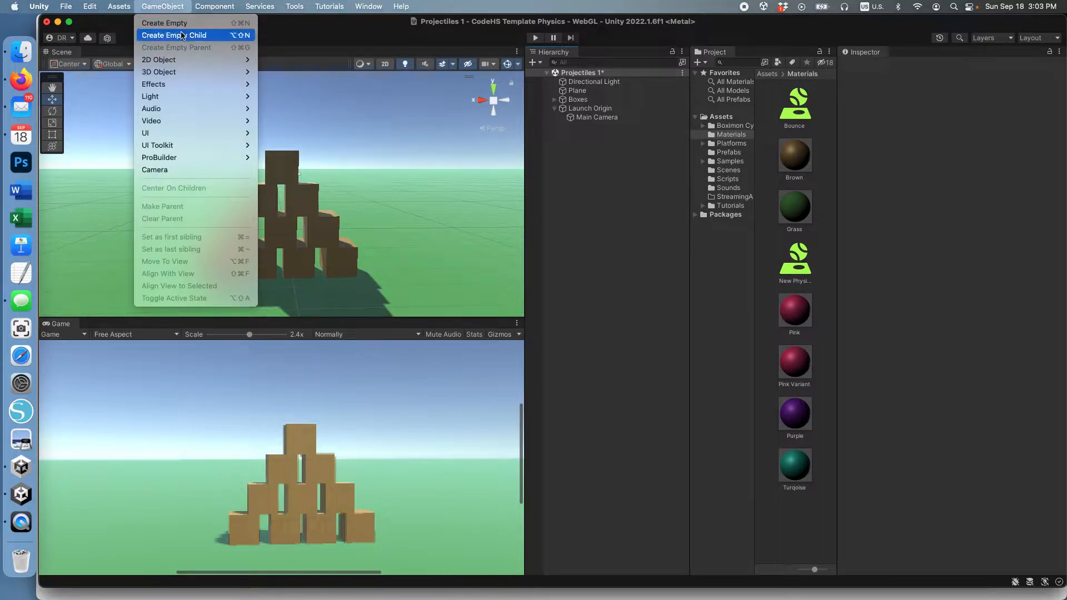
mouse_move(198, 73)
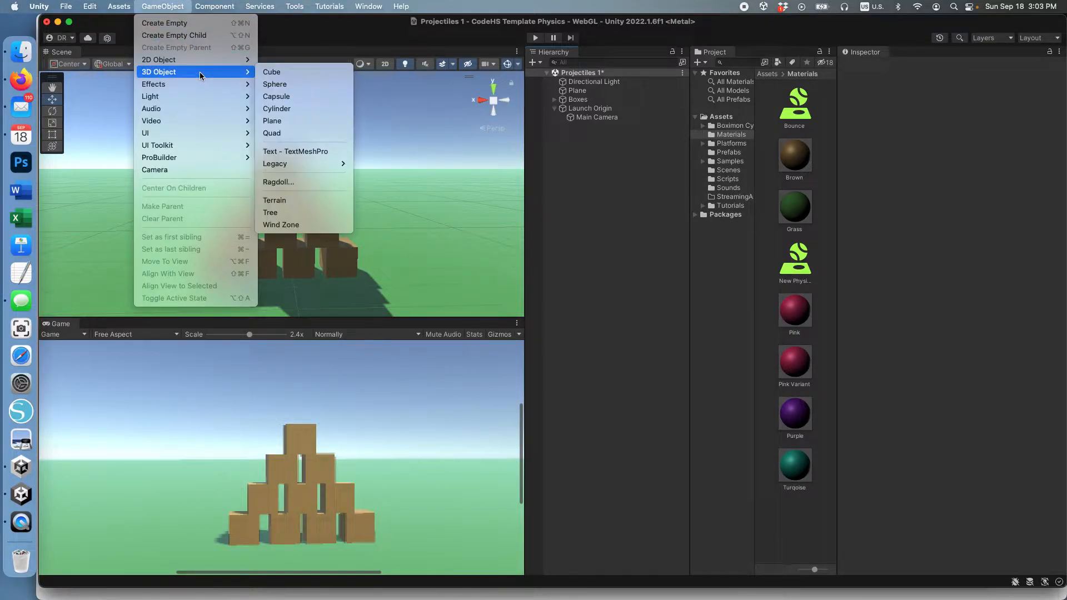
click(275, 85)
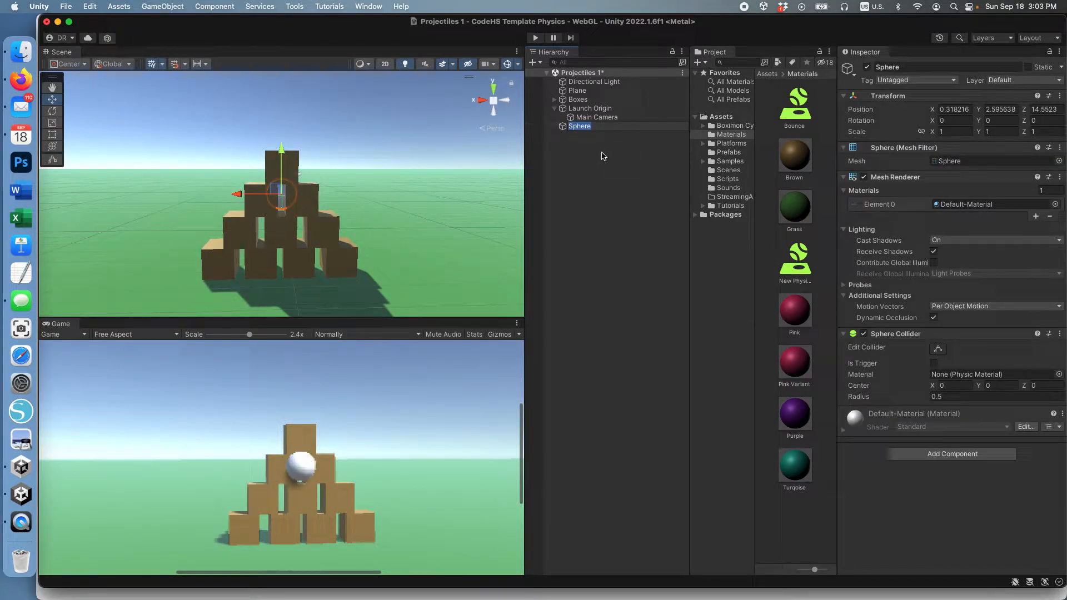
text(Ball)
key(Return)
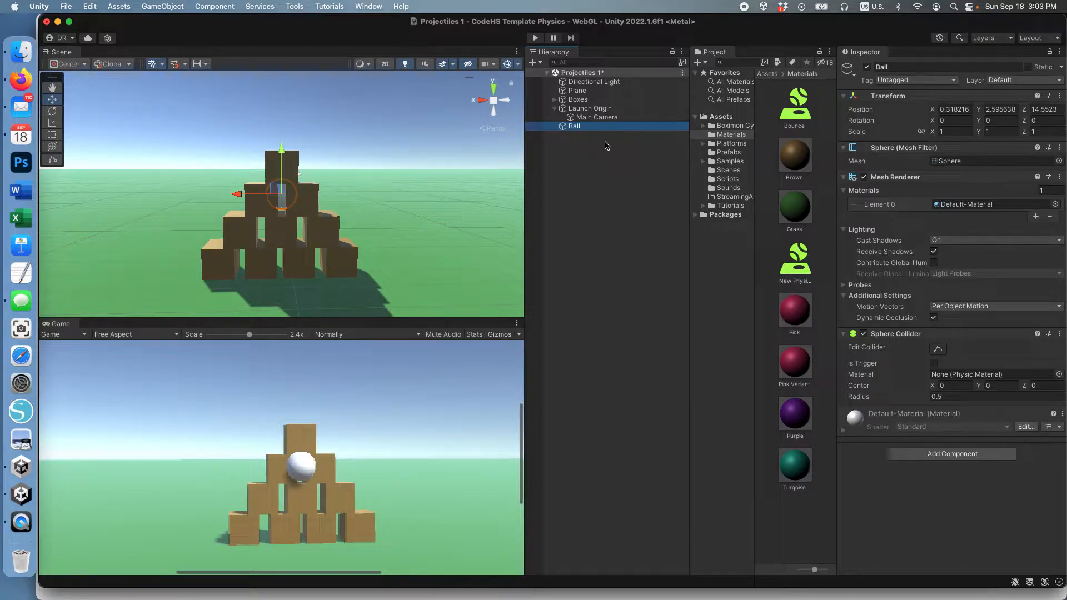
Set the new Ball's Transform Position to 0, 0, 0.
click(941, 110)
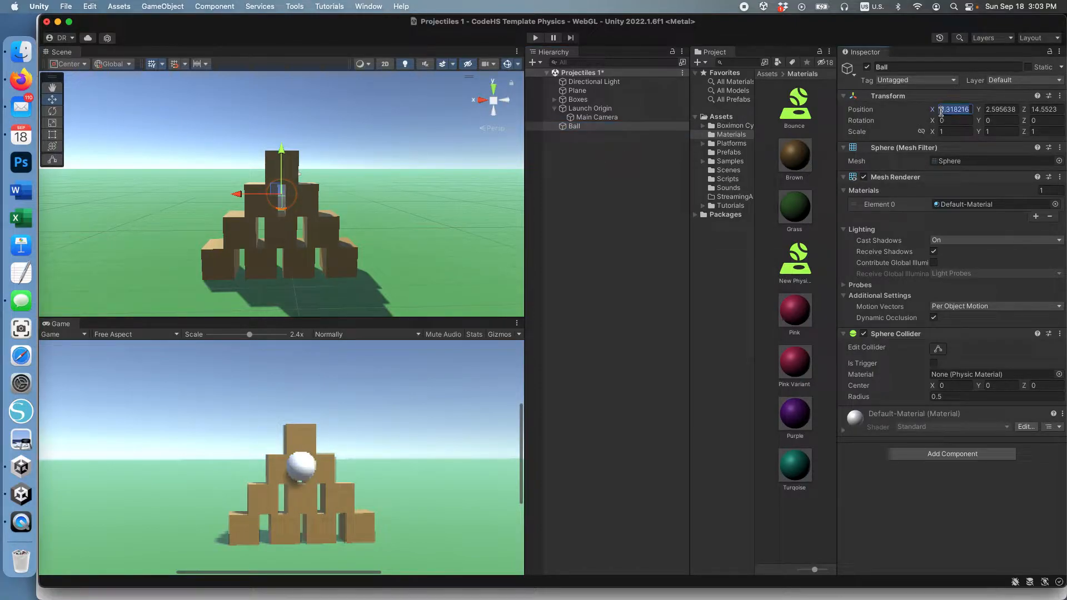
text(0)
key(Tab)
text(0)
key(Tab)
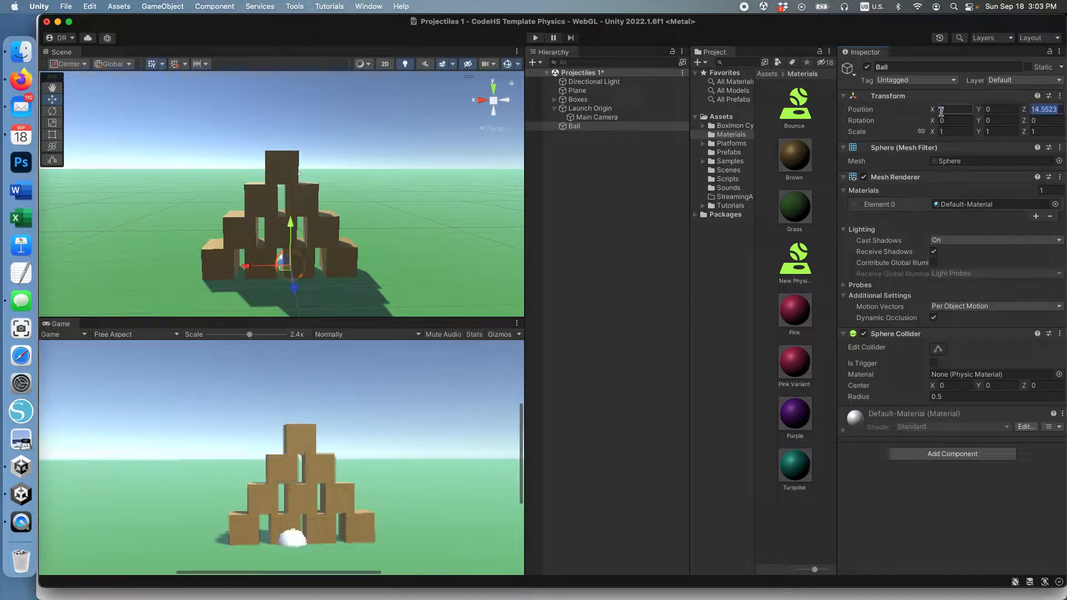
text(0)
key(Return)
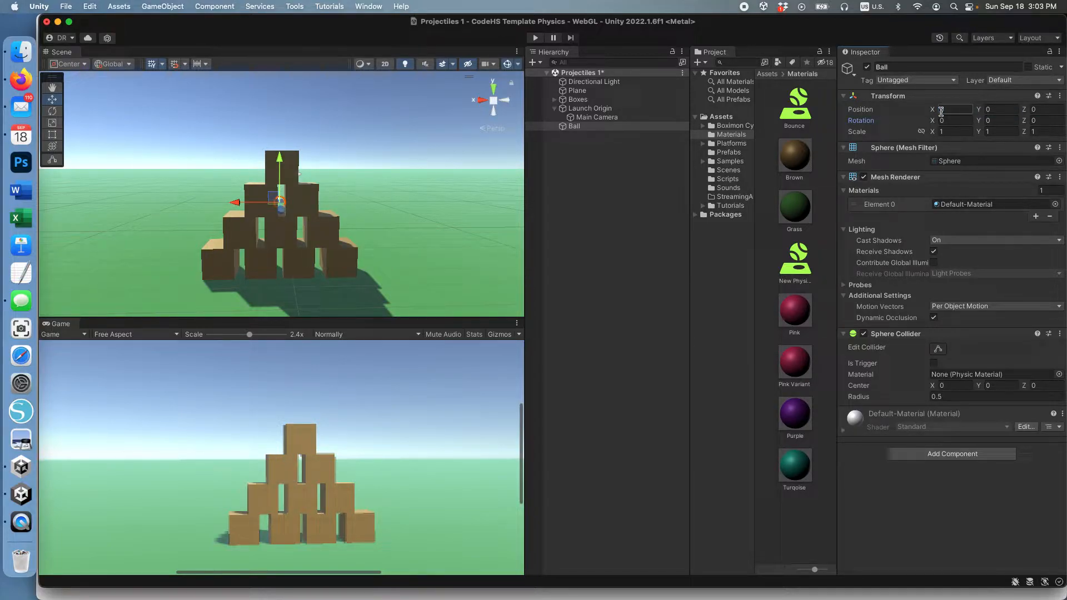
Attach a Physics > Rigidbody component to the Ball and review its settings.
click(962, 461)
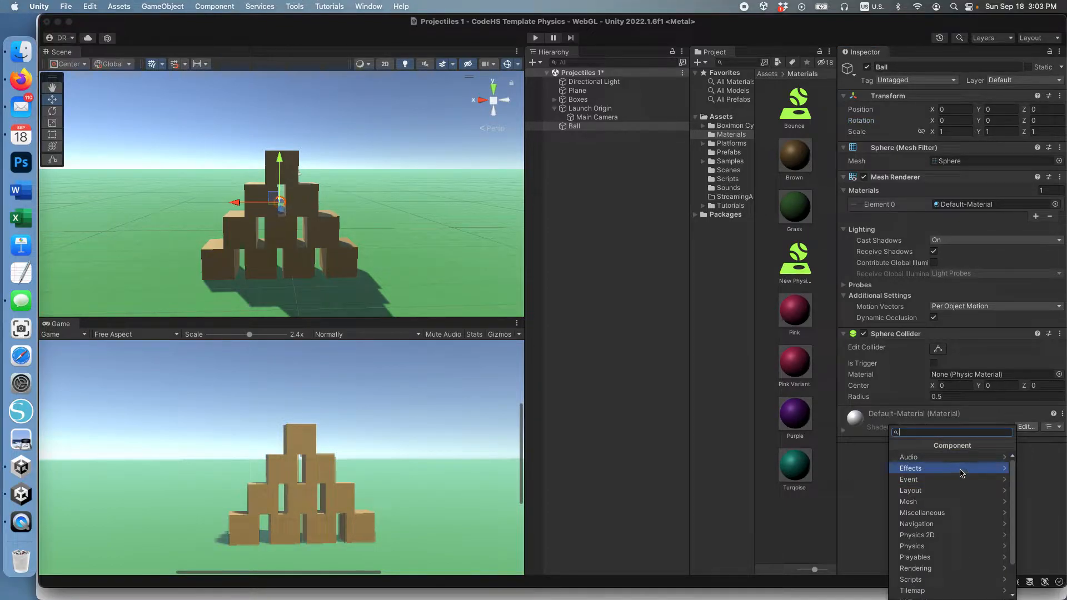
click(951, 549)
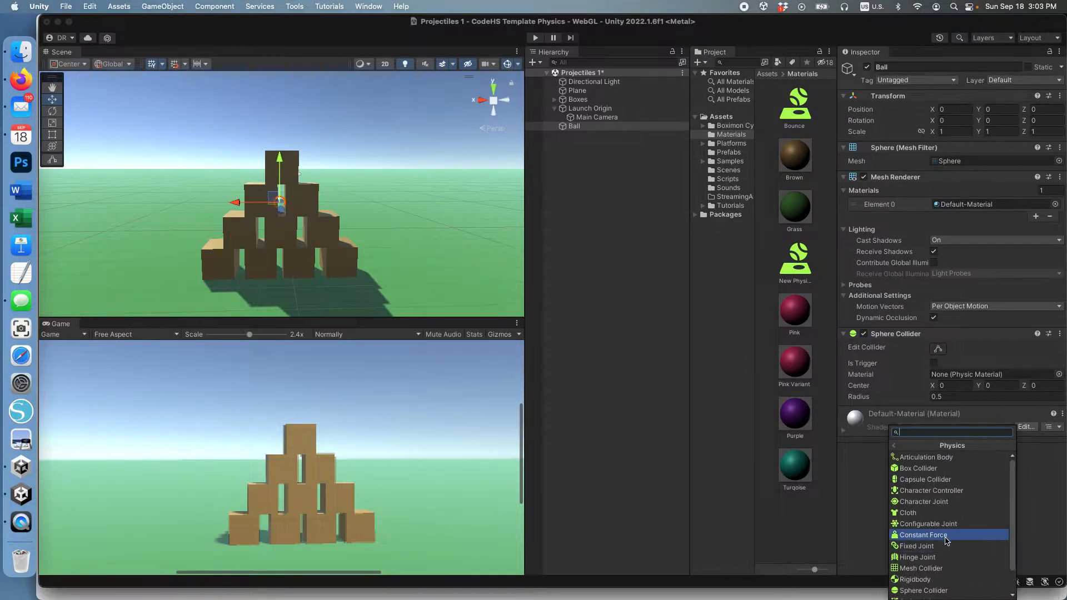
click(929, 580)
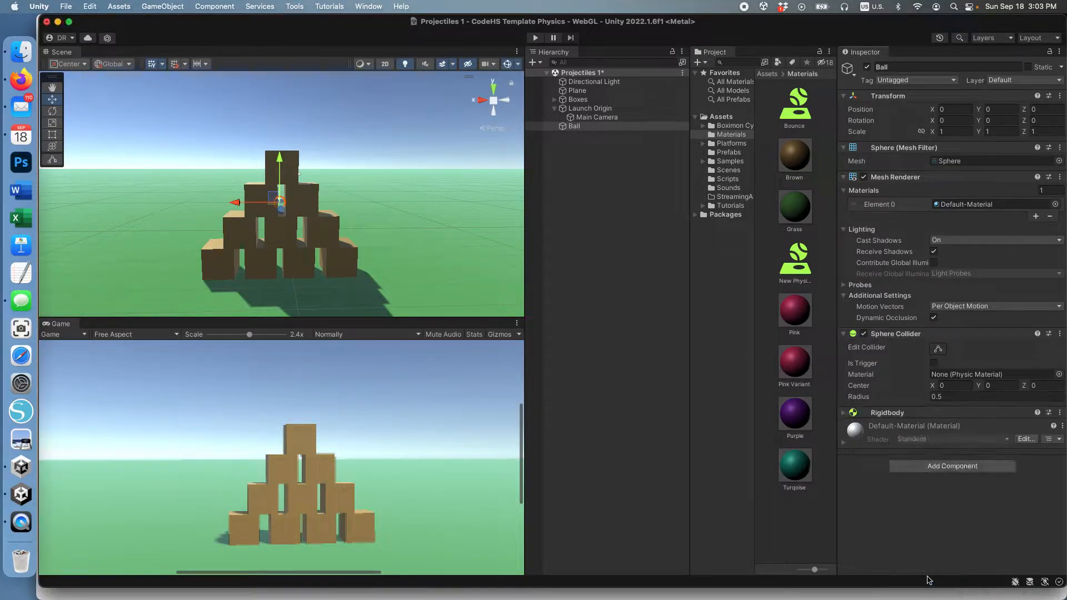
click(844, 414)
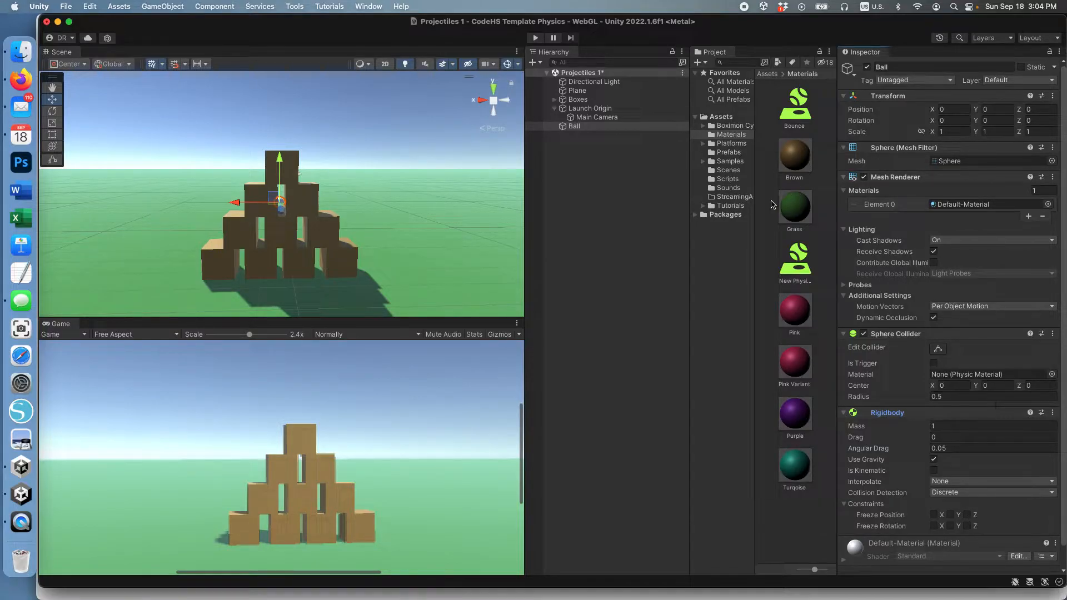
click(737, 135)
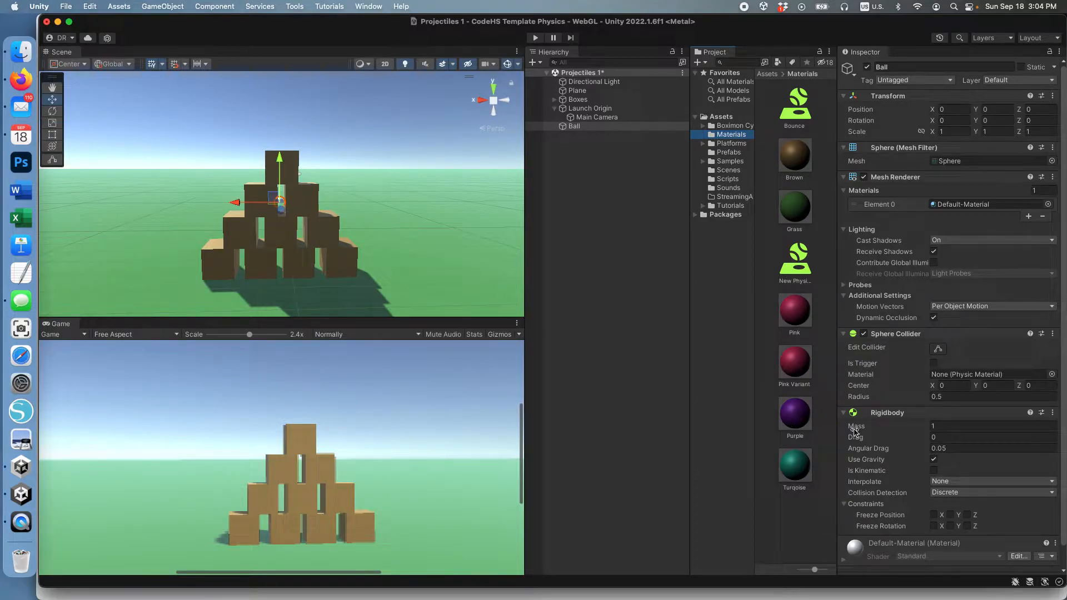
click(845, 413)
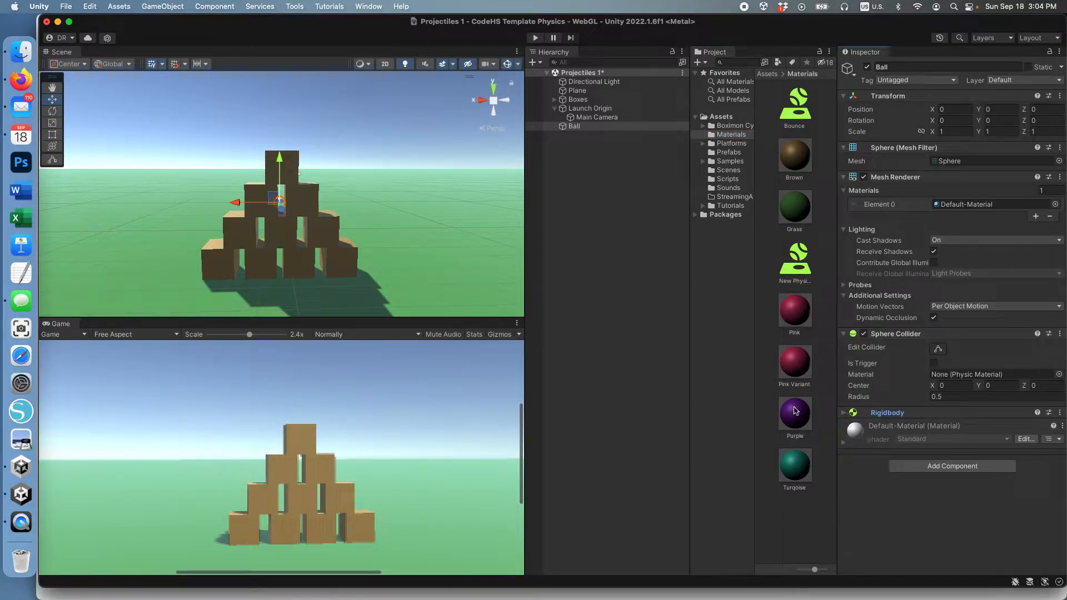
Apply the Purple material to the Ball and set its Sphere Collider material to Bounce.
drag(796, 414, 955, 521)
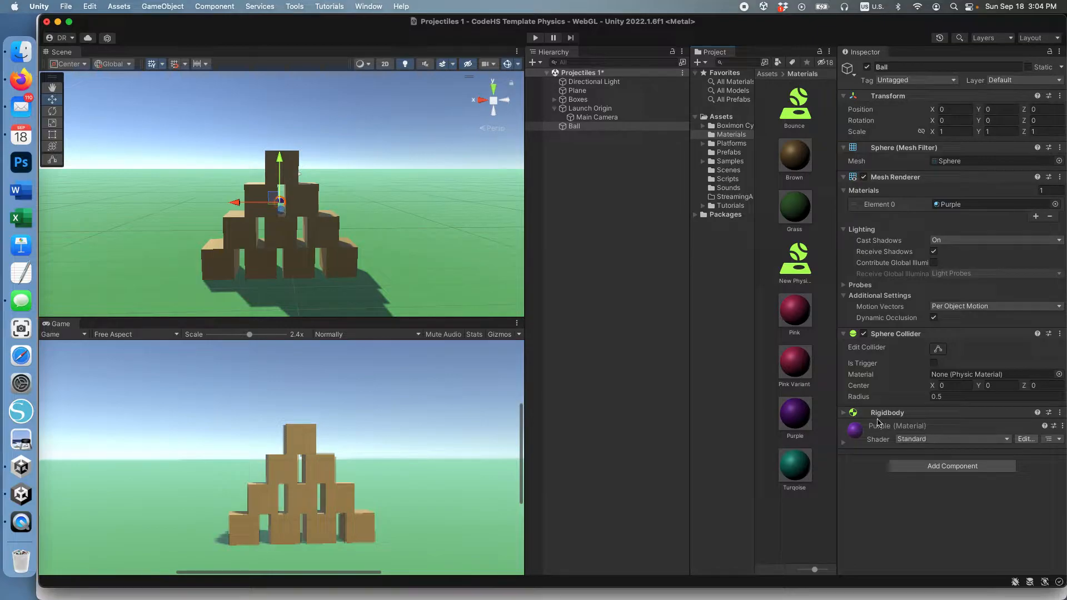
click(843, 414)
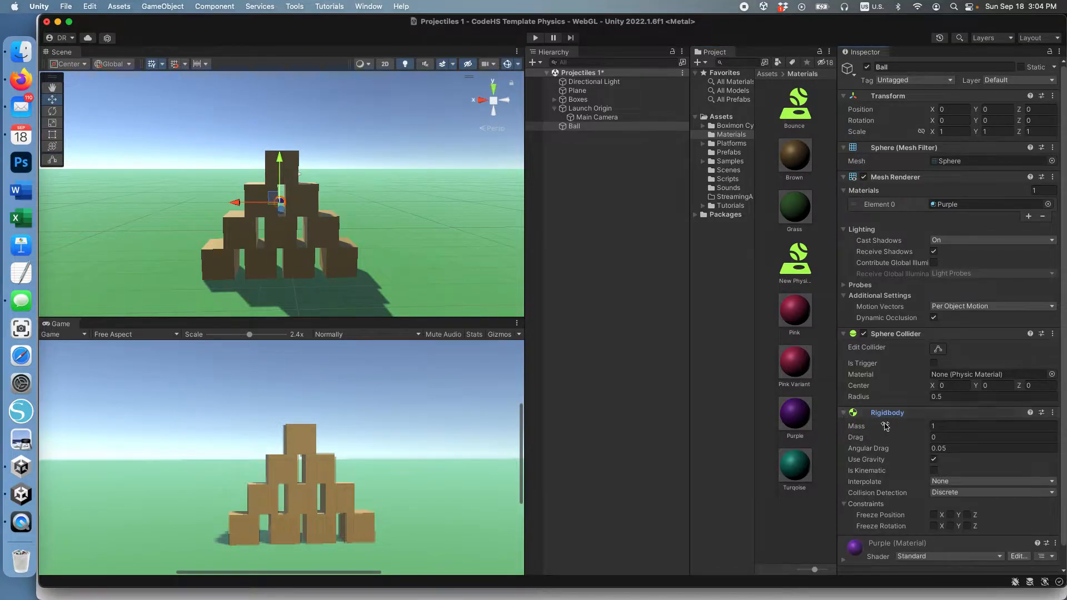
click(843, 413)
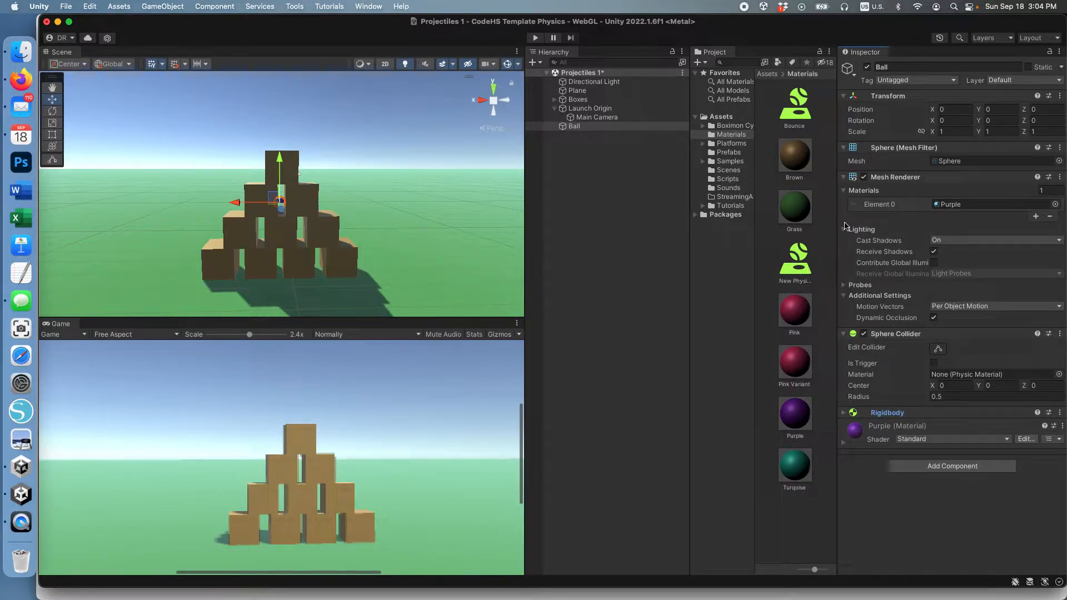
drag(797, 107, 930, 509)
Replace the old Ball prefab by saving the scene's Ball as a new prefab in Prefabs.
click(729, 153)
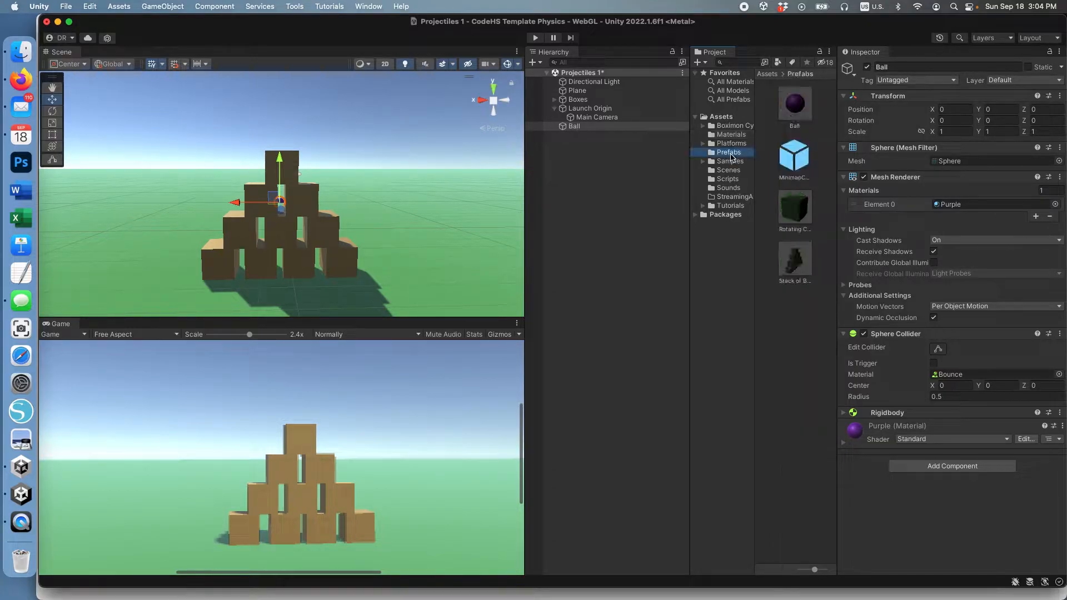
click(796, 104)
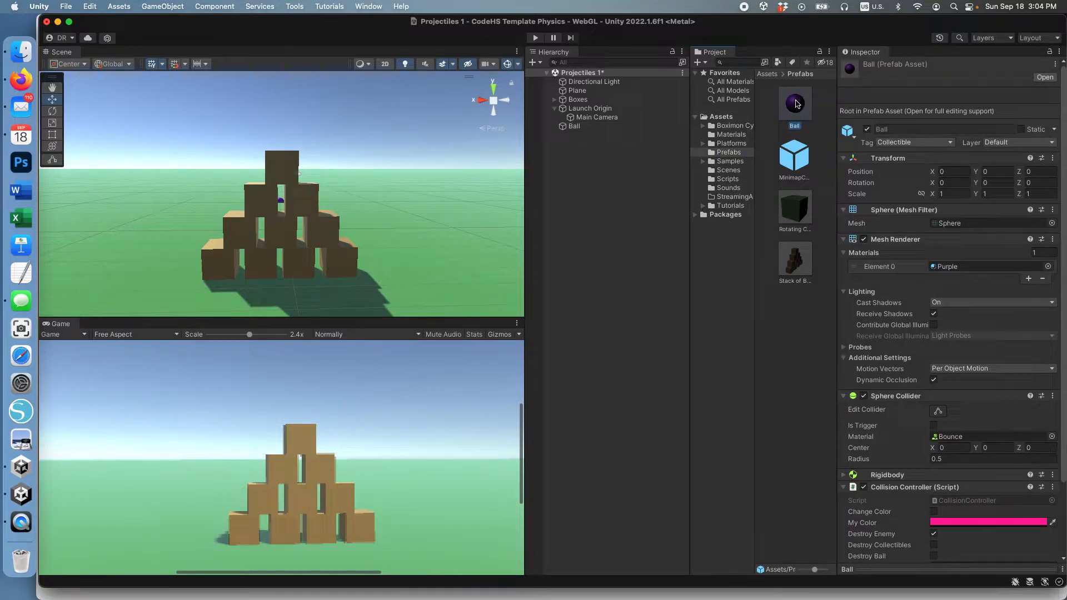
key(super+BackSpace)
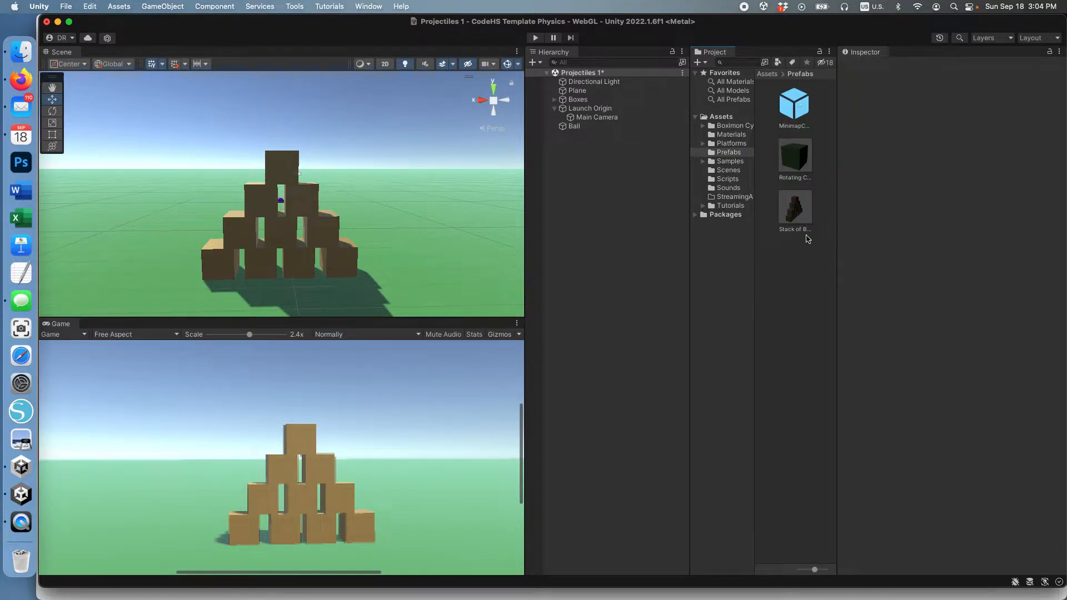
click(725, 154)
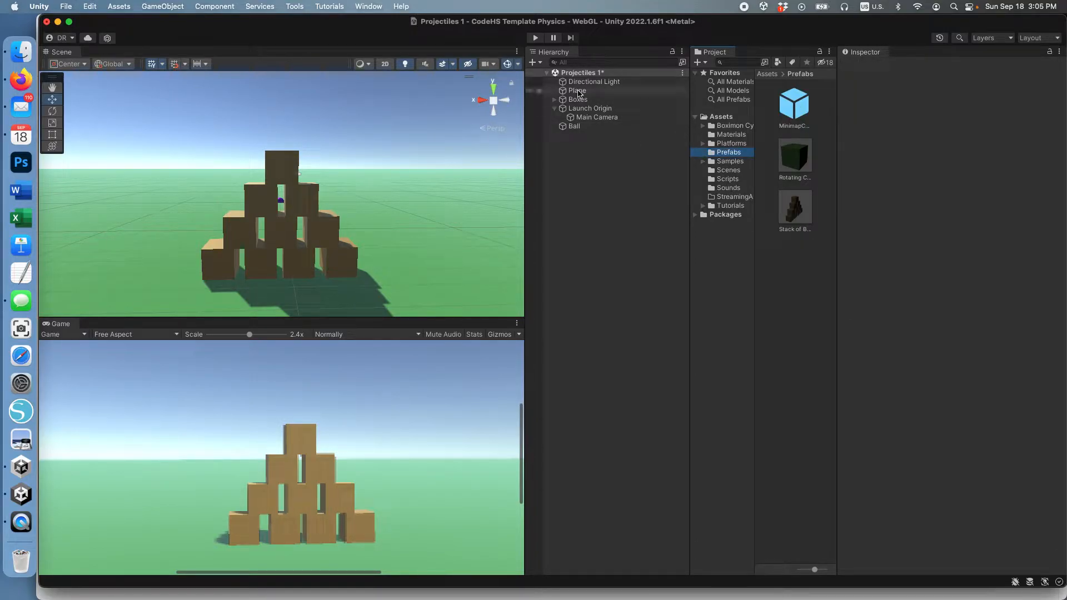
click(573, 127)
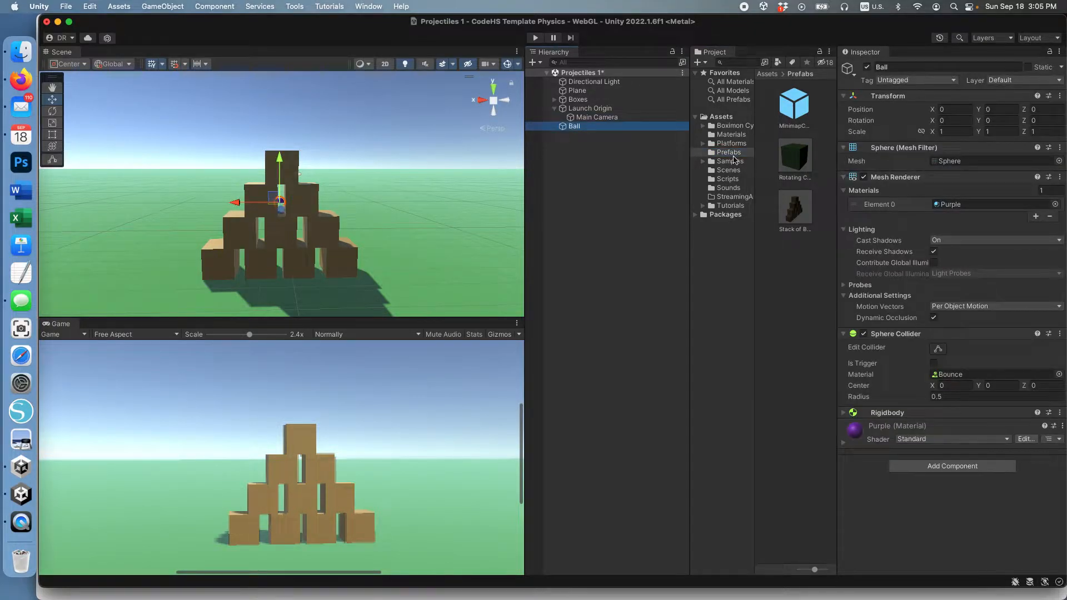
click(728, 152)
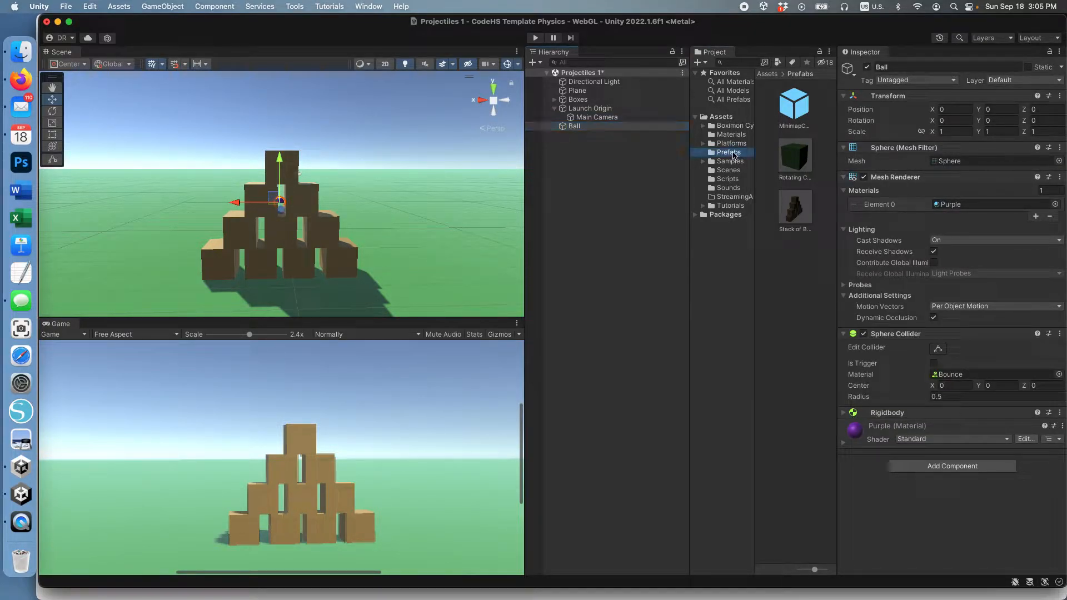
drag(576, 130, 793, 306)
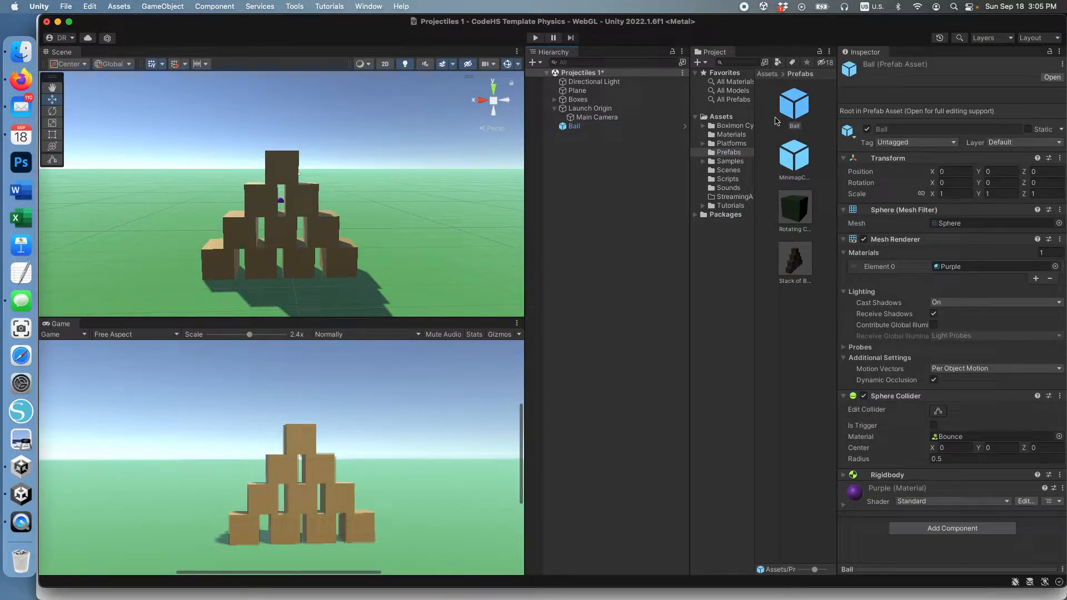
click(796, 99)
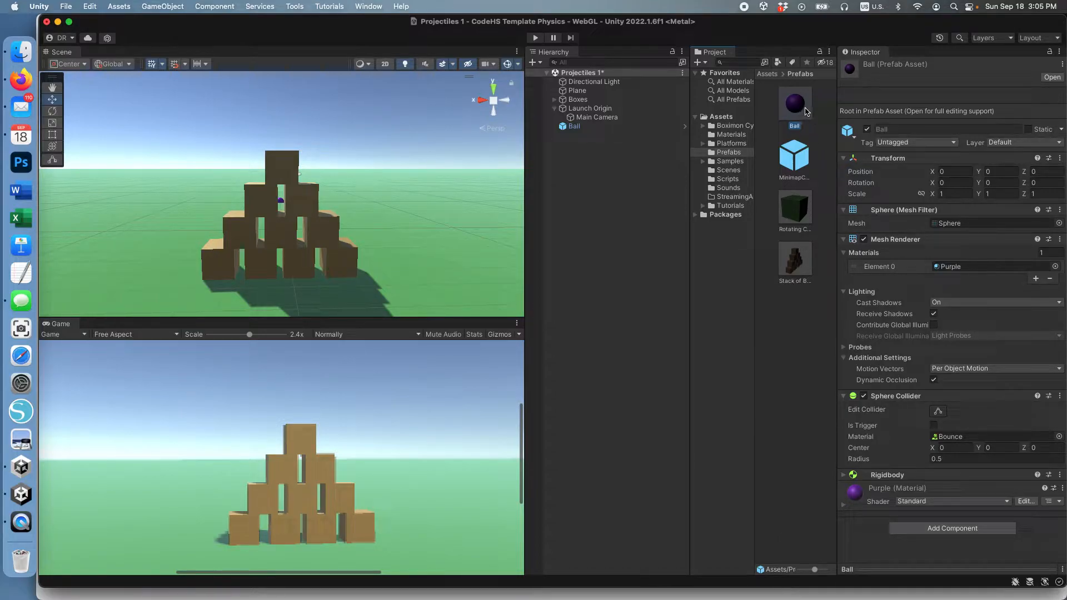
Place a second Ball prefab instance, Ball (1), in the scene.
drag(777, 102, 586, 185)
click(576, 129)
click(576, 136)
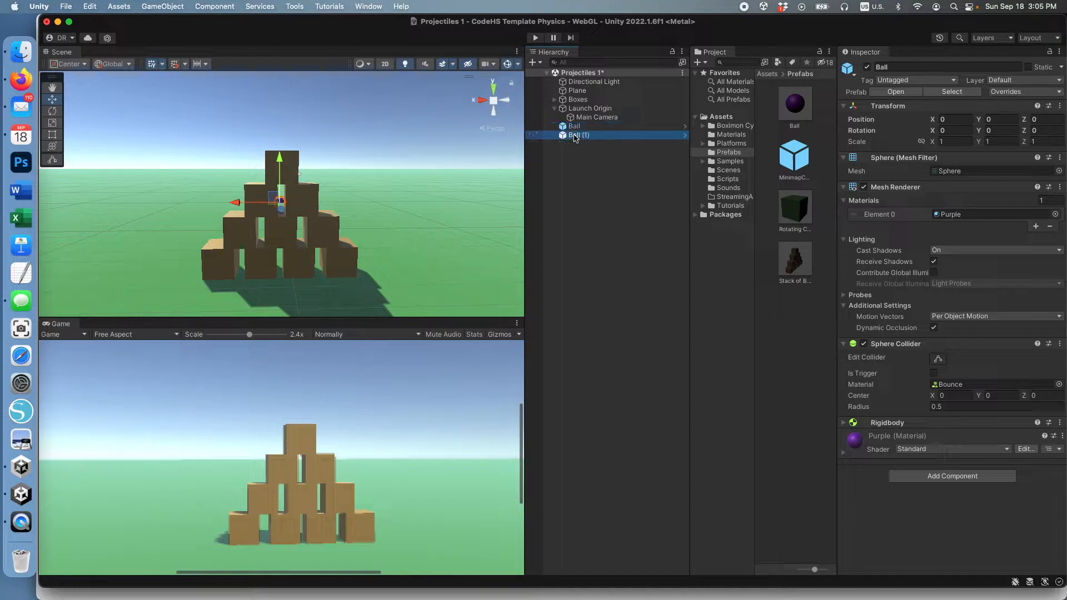
click(576, 129)
click(578, 136)
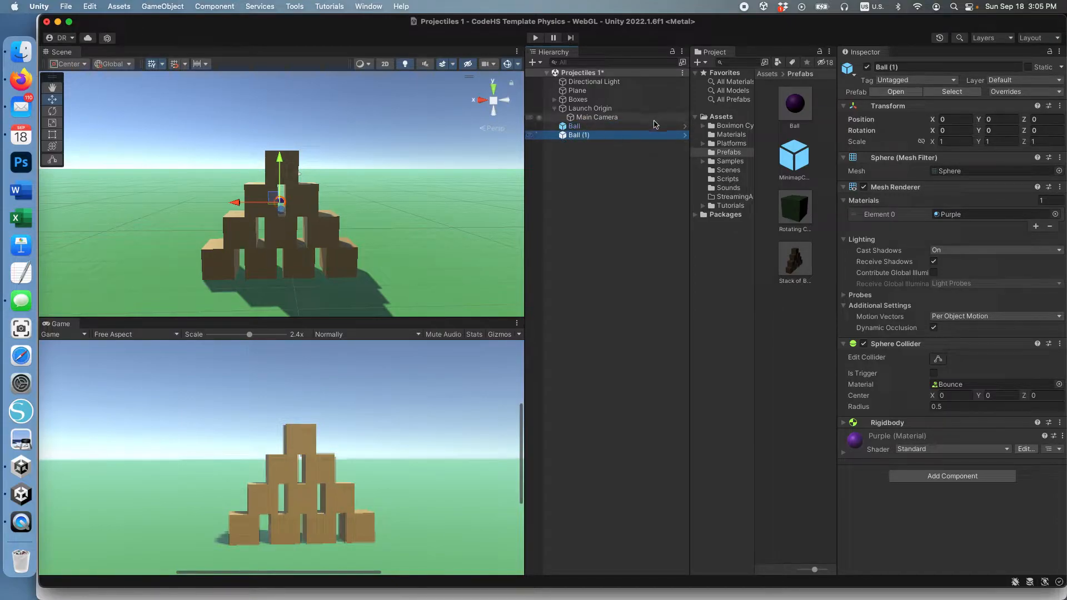
click(800, 107)
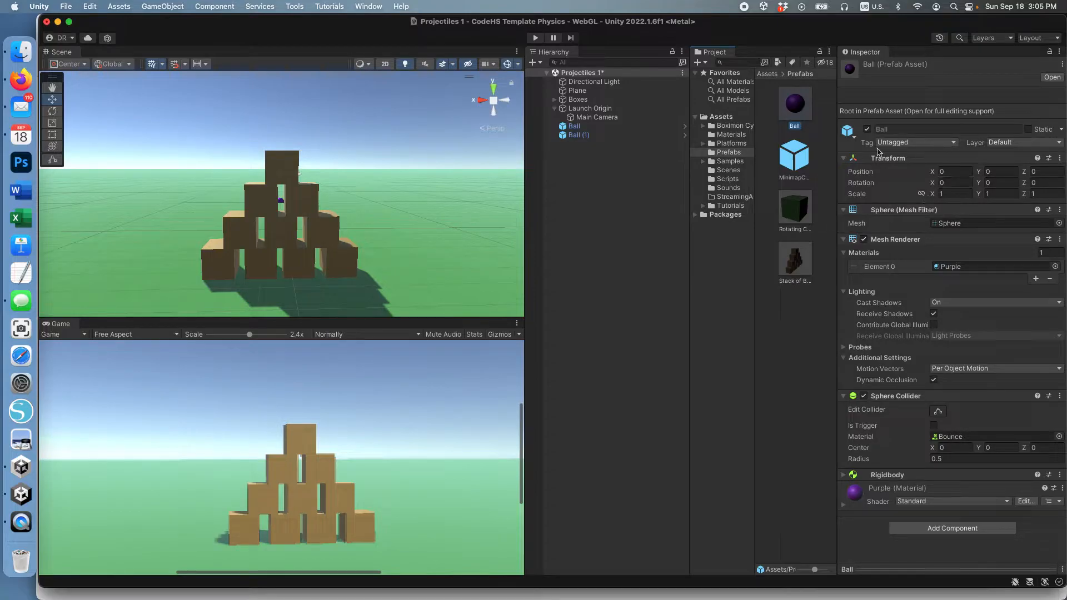
click(587, 136)
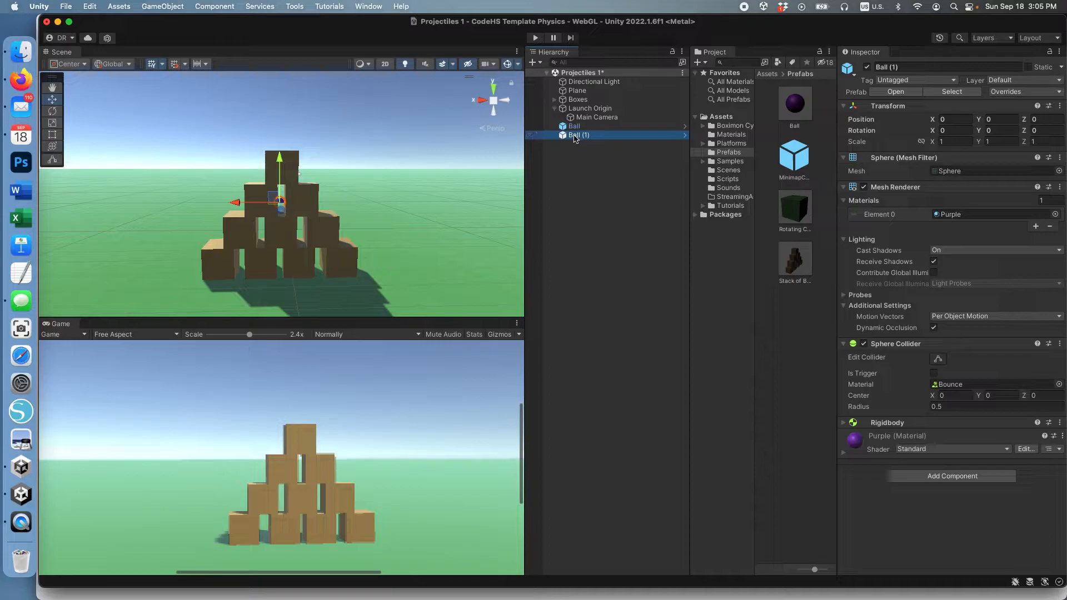
click(575, 136)
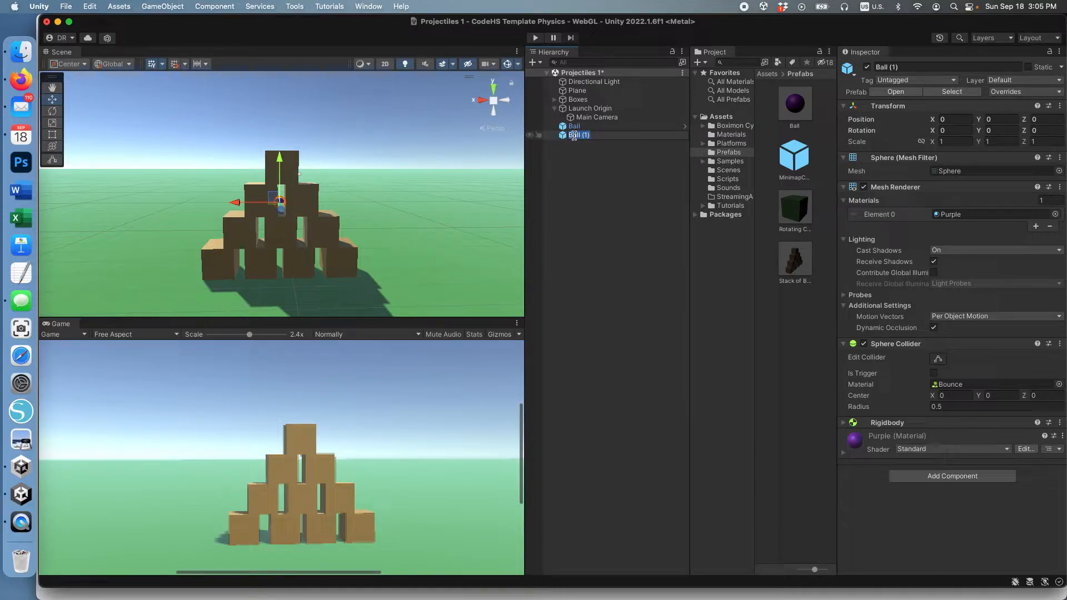
click(574, 136)
click(587, 190)
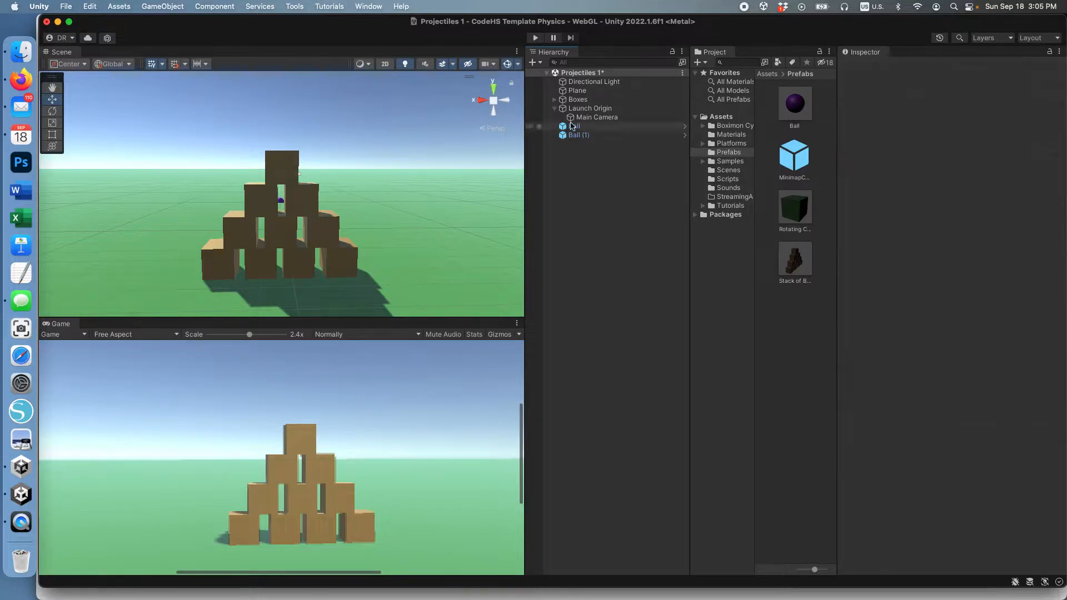
click(574, 136)
Delete Ball (1) and then Ball from the Hierarchy.
key(super+BackSpace)
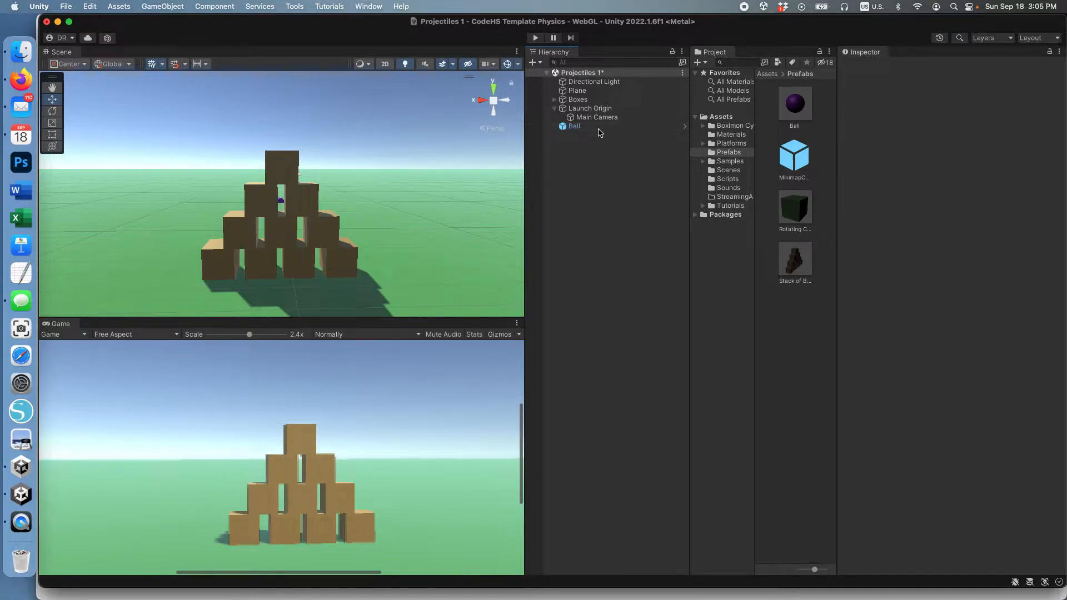
click(581, 128)
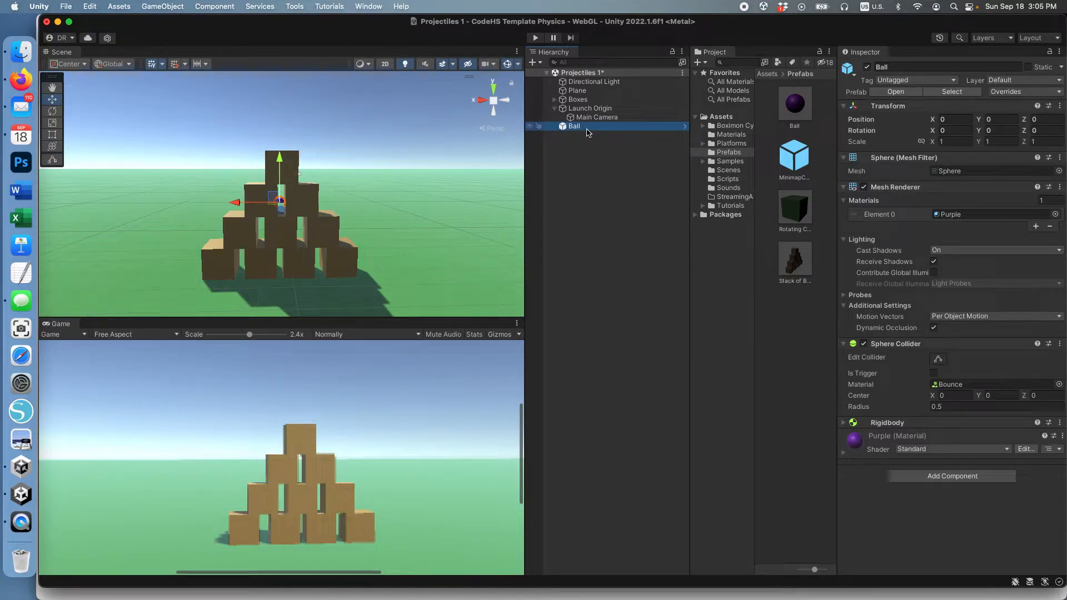
key(super+BackSpace)
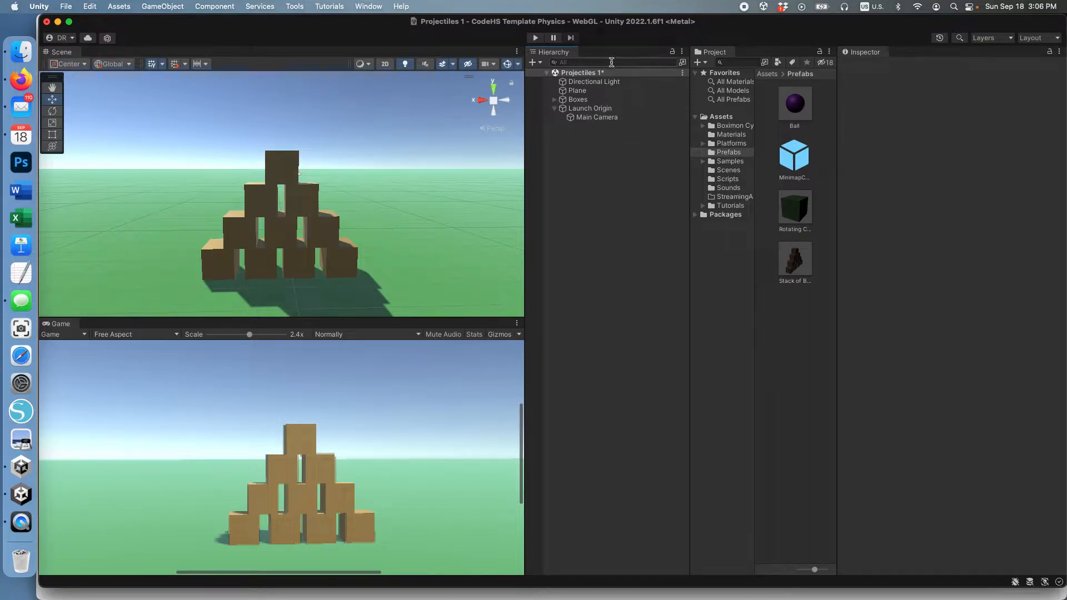
Add the Launch Projectile script component to Launch Origin.
click(593, 108)
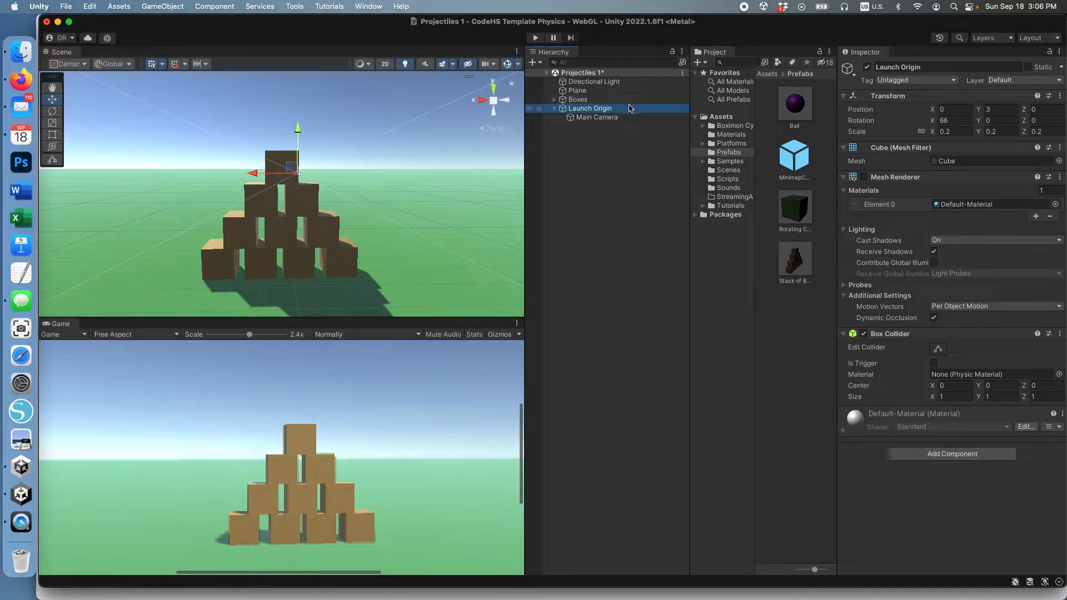
click(979, 457)
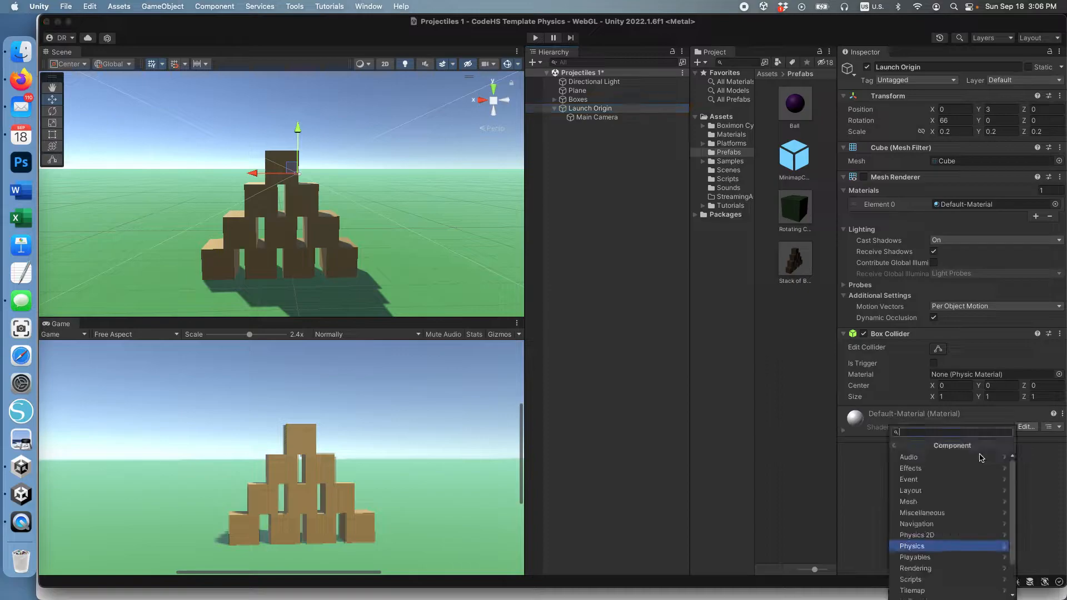
scroll(970, 549, down, 2)
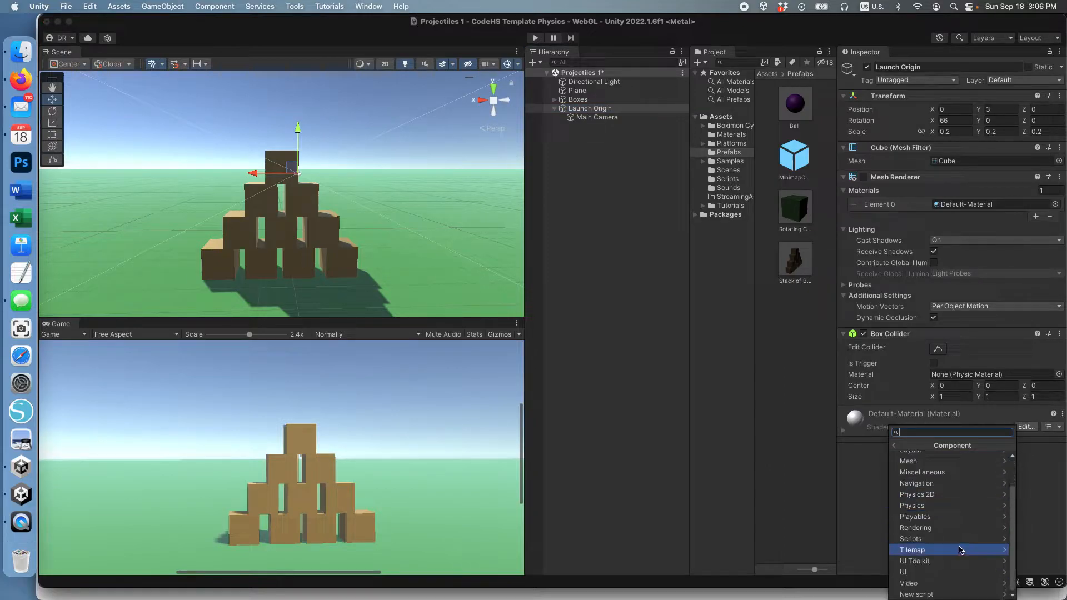
click(958, 544)
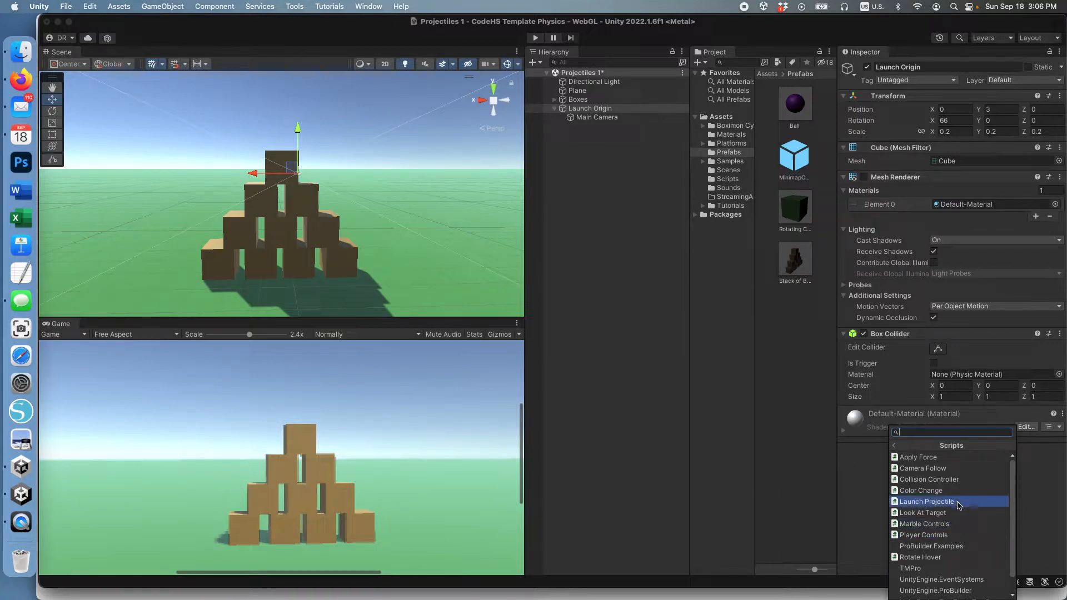
click(926, 502)
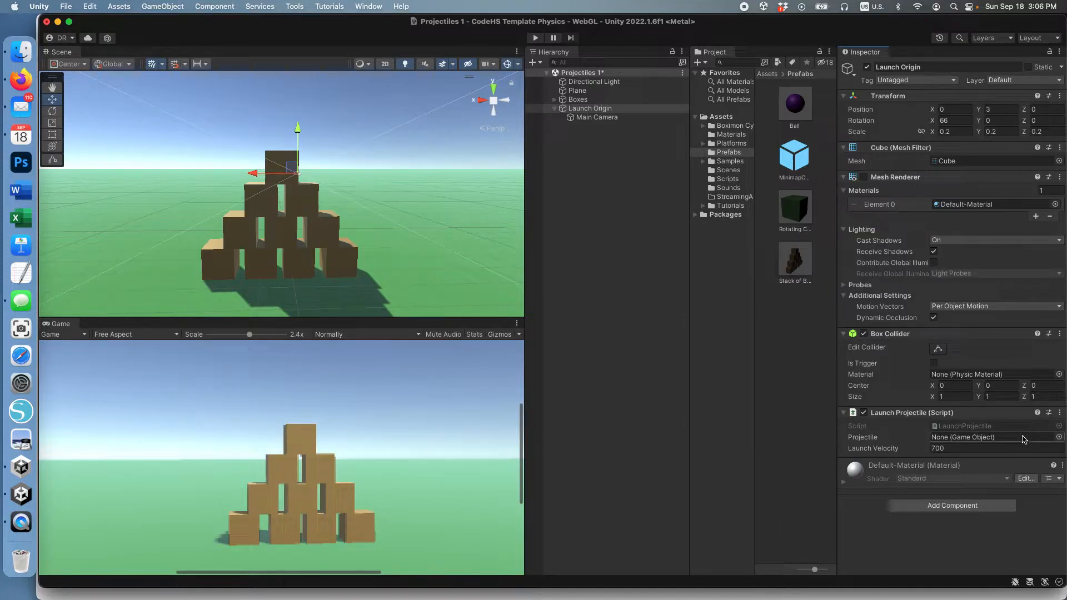
Assign the Ball prefab from Assets as the script's Projectile.
click(1059, 438)
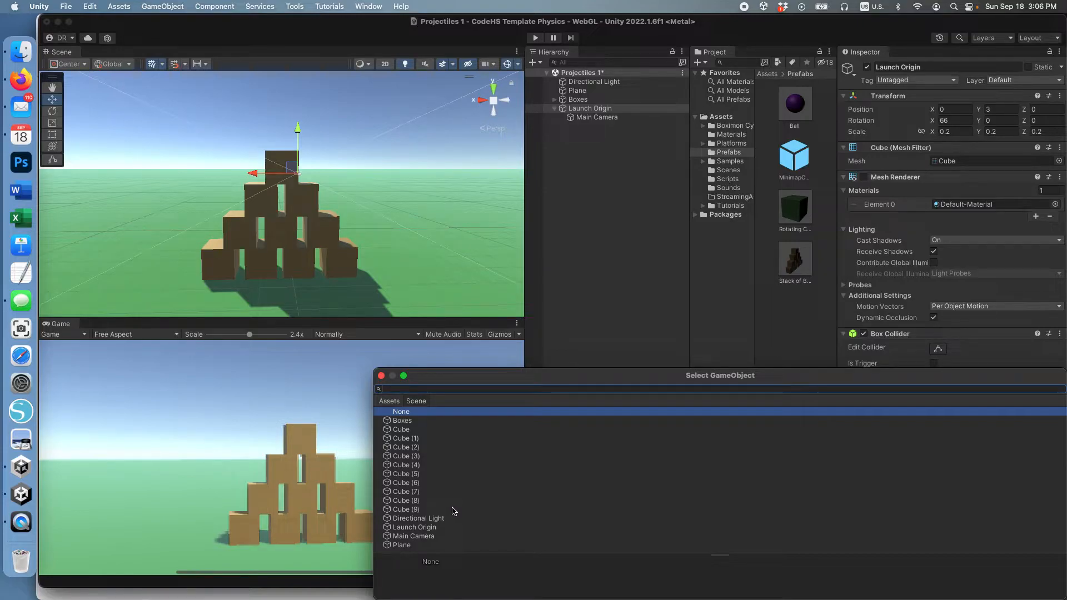
click(393, 402)
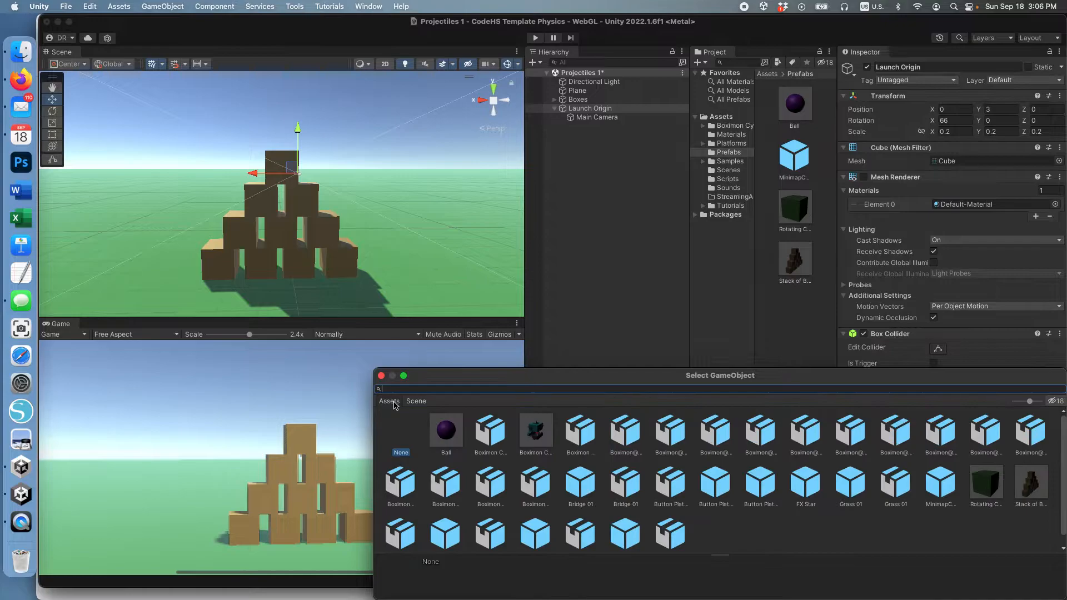
double_click(448, 432)
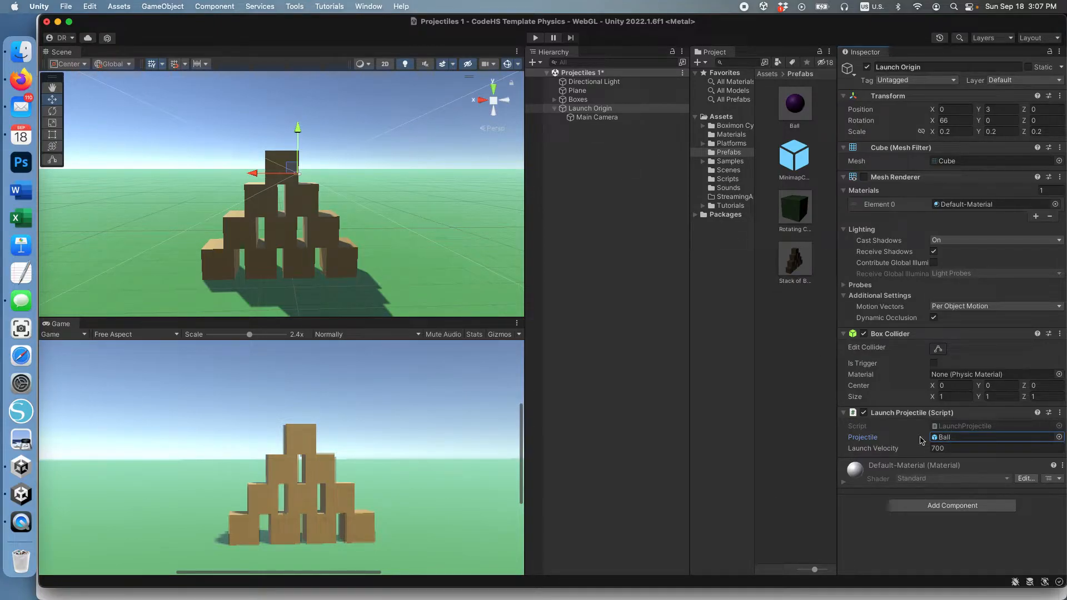
click(921, 414)
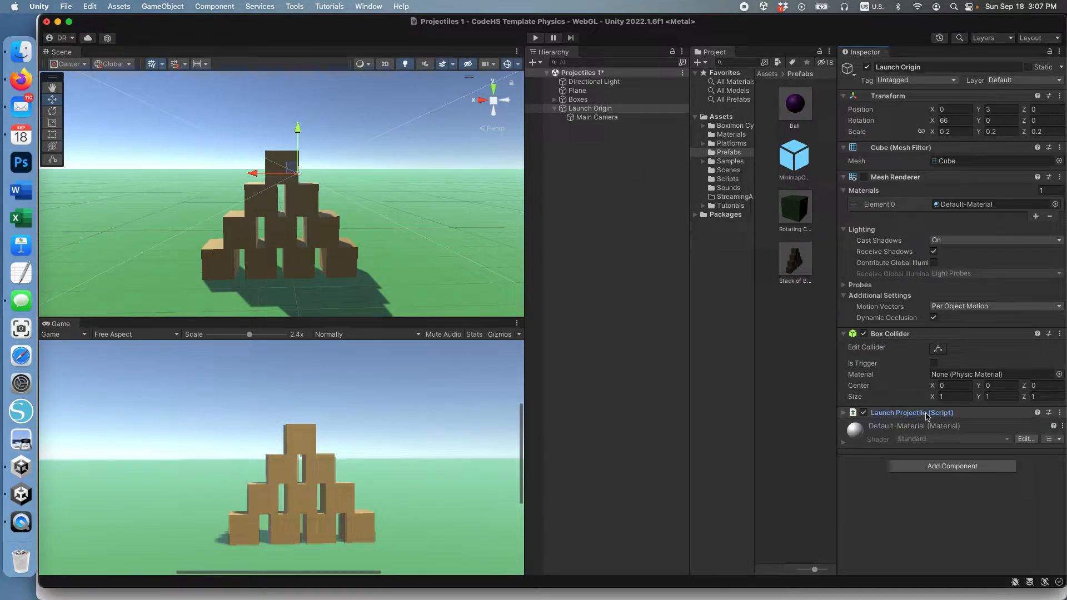
Review the Launch Projectile settings, confirming Launch Velocity 700 and the Ball projectile.
click(927, 414)
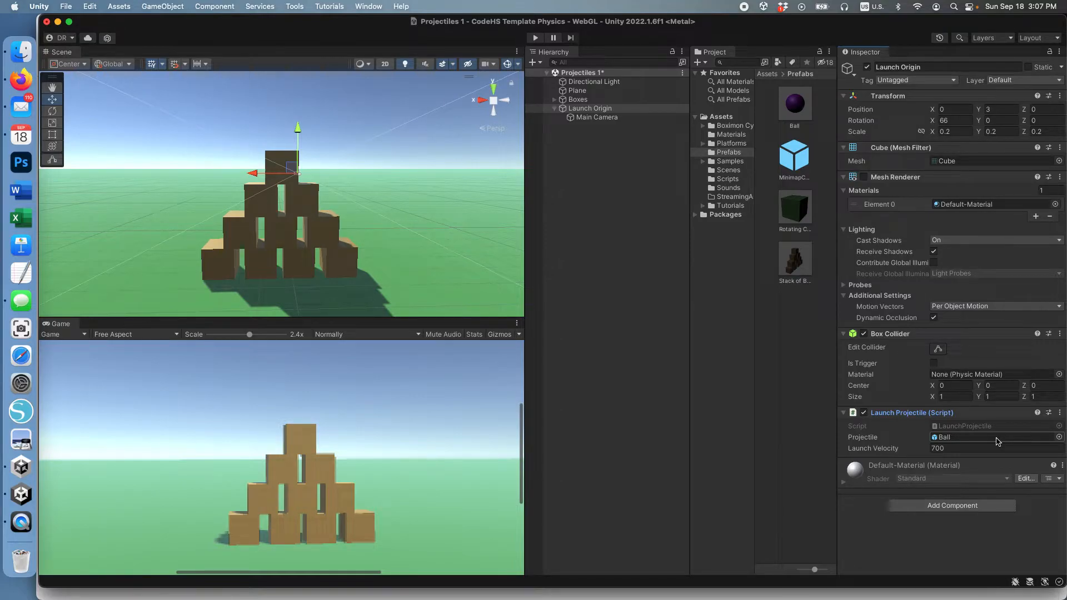
click(944, 449)
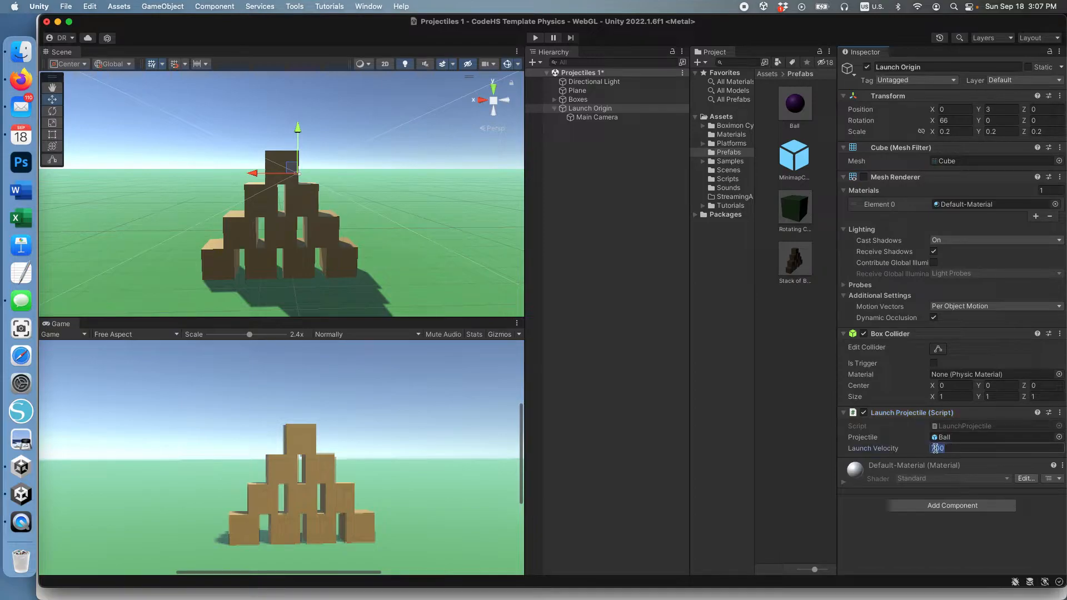
click(954, 438)
click(954, 448)
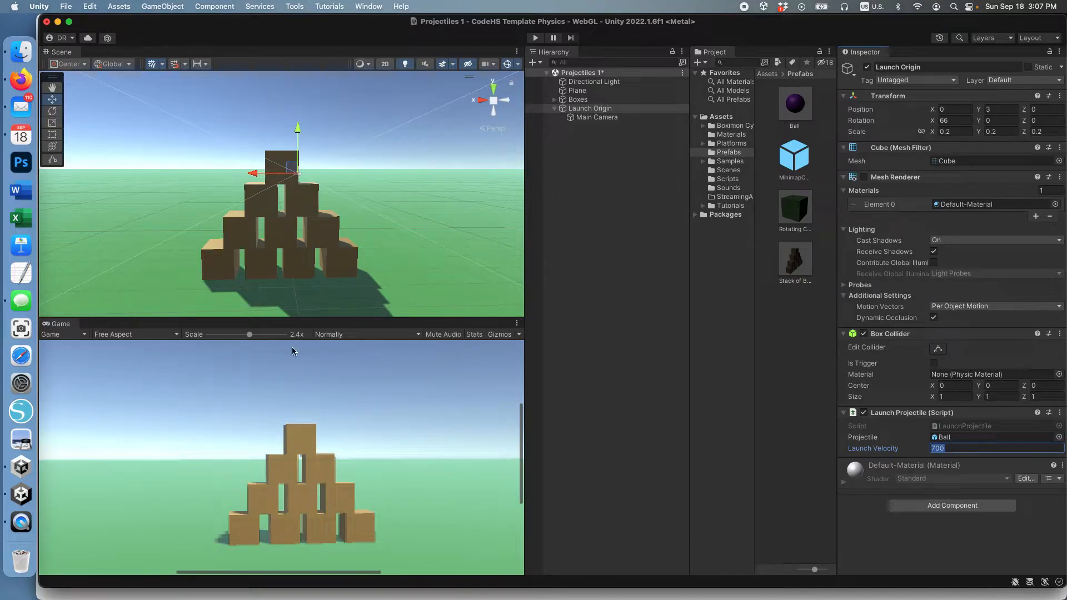
scroll(329, 220, down, 5)
scroll(329, 220, down, 2)
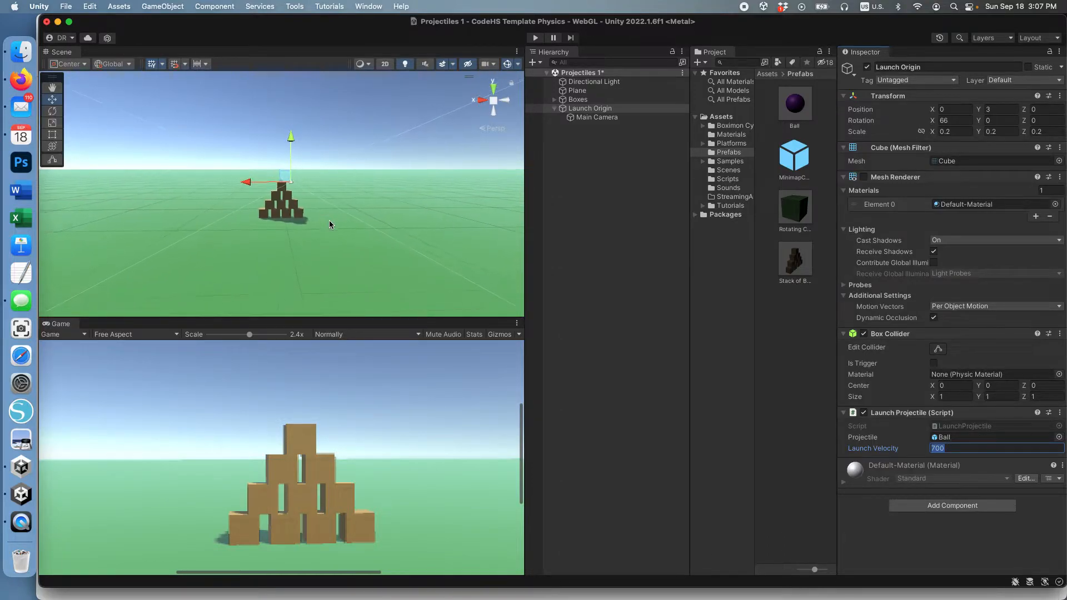
Set the Game view scale to 1.2x and enter Play mode.
click(331, 242)
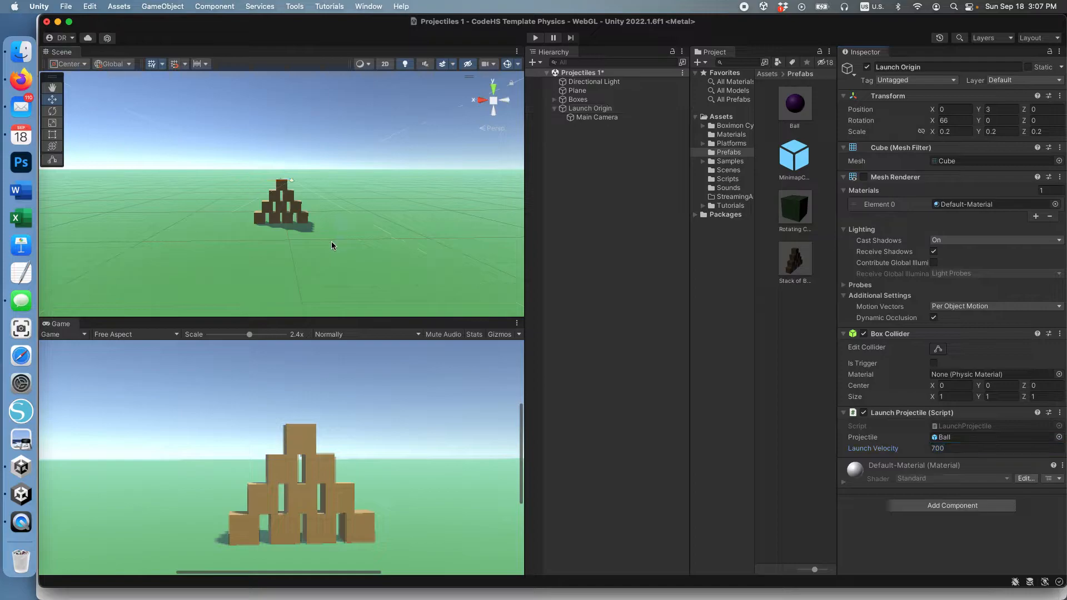
click(599, 118)
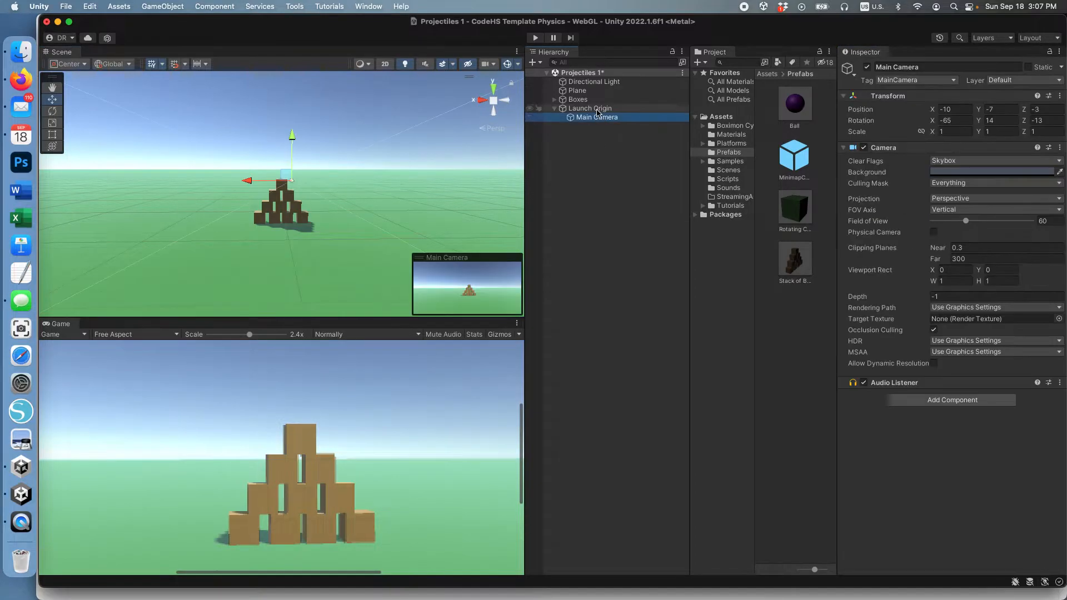
click(590, 109)
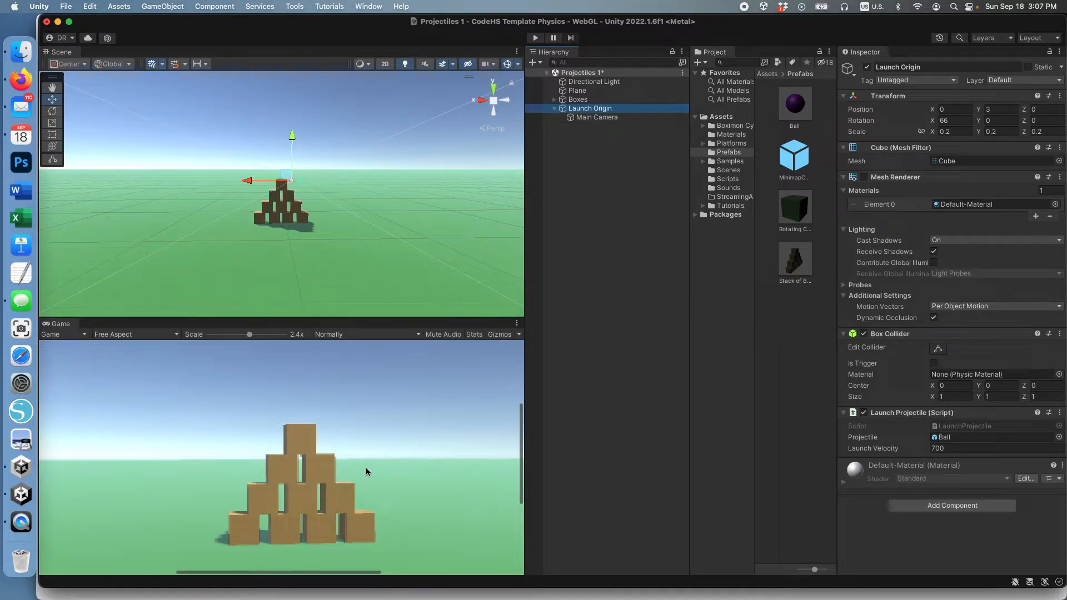
drag(250, 335, 219, 338)
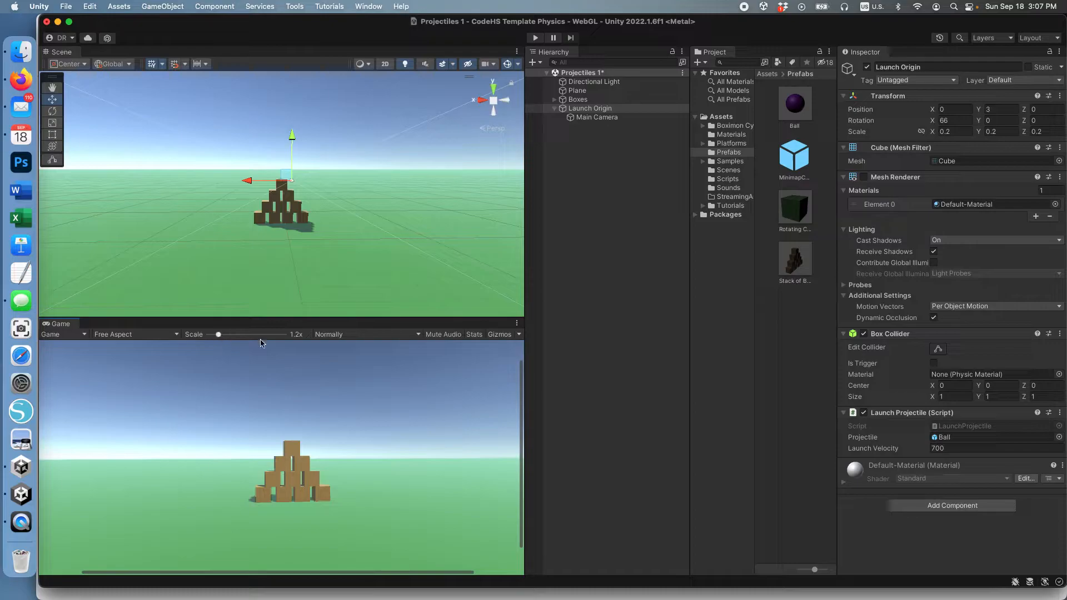
click(536, 38)
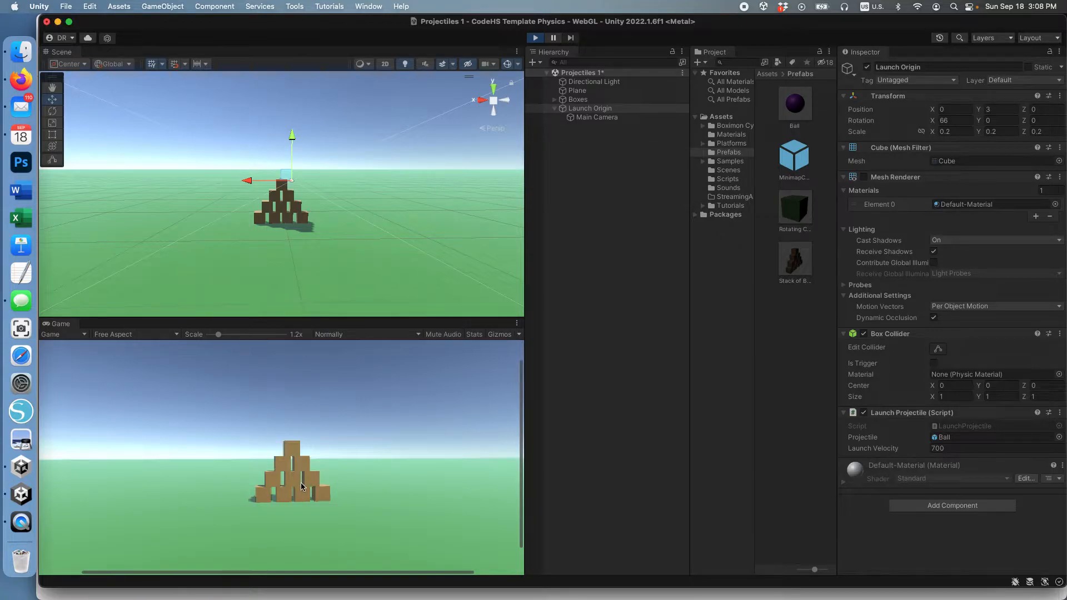
Fire a purple ball at the box pyramid and move the launch point with the arrow keys.
click(301, 483)
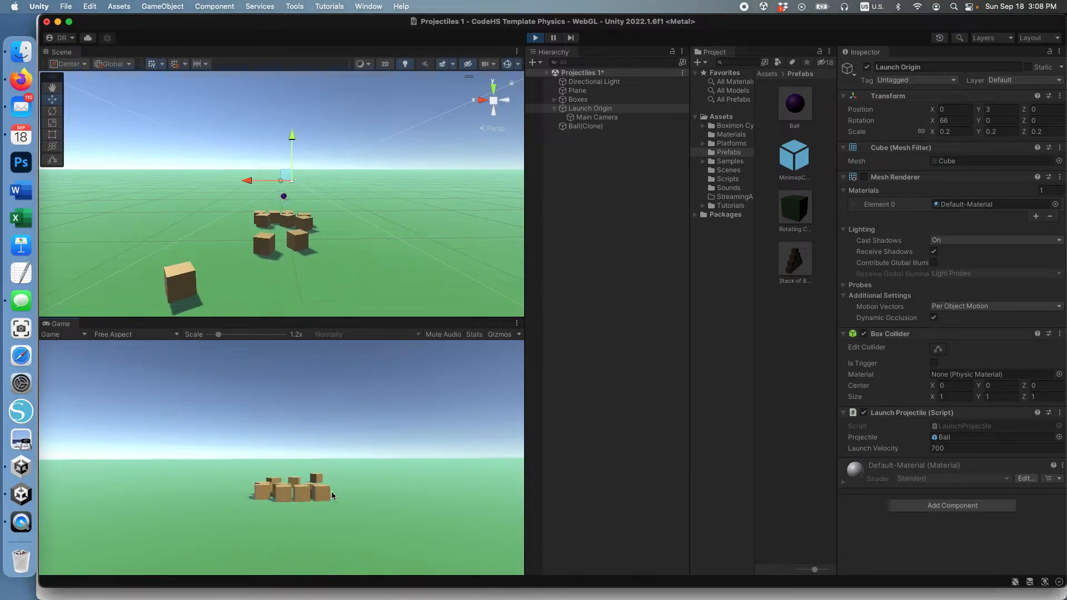
key(Down)
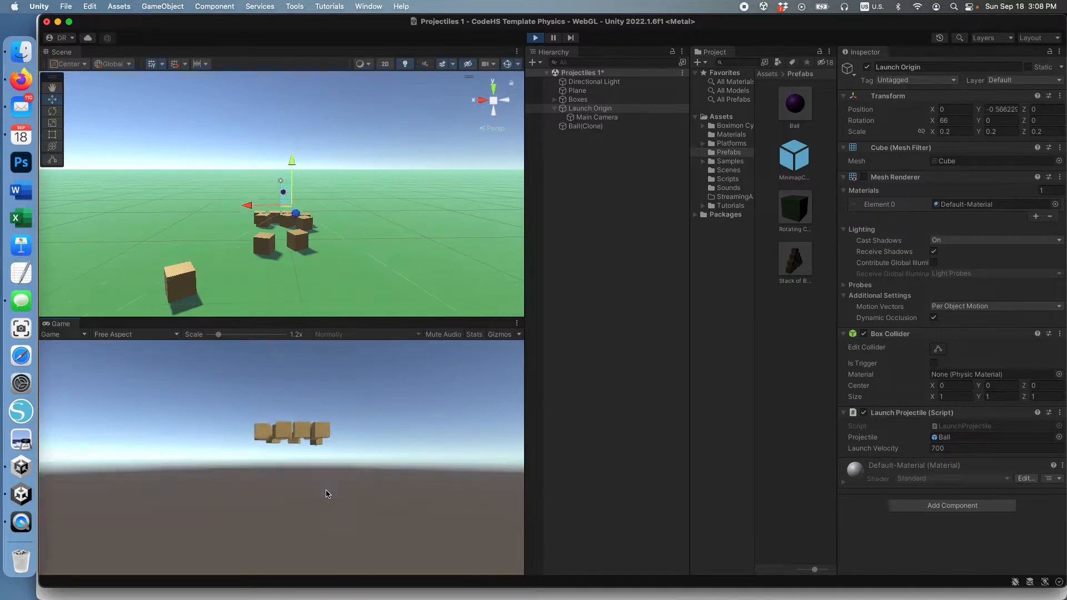
key(Up)
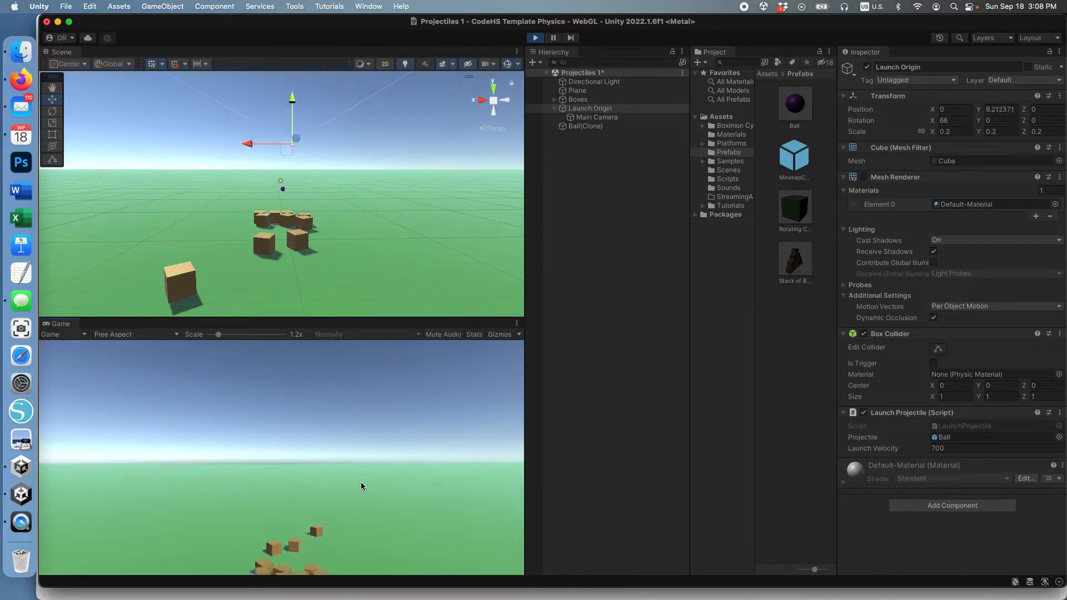
key(Down)
key(Right)
key(Left)
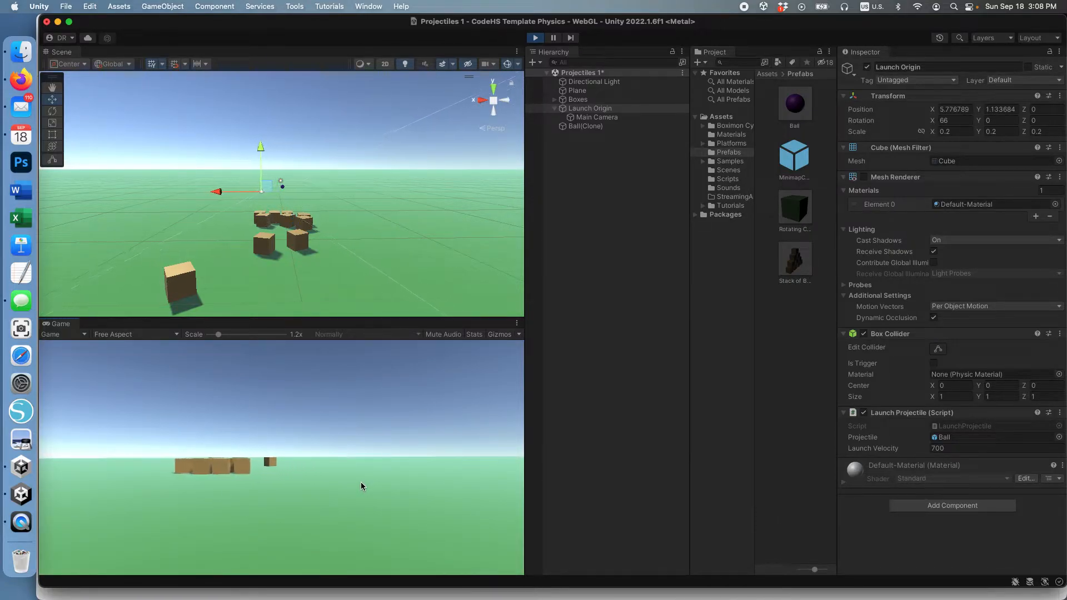
Fire a rapid volley of balls to topple the boxes, then exit Play mode.
click(374, 454)
key(Right)
click(381, 453)
click(381, 454)
click(381, 453)
click(380, 454)
click(381, 452)
click(380, 453)
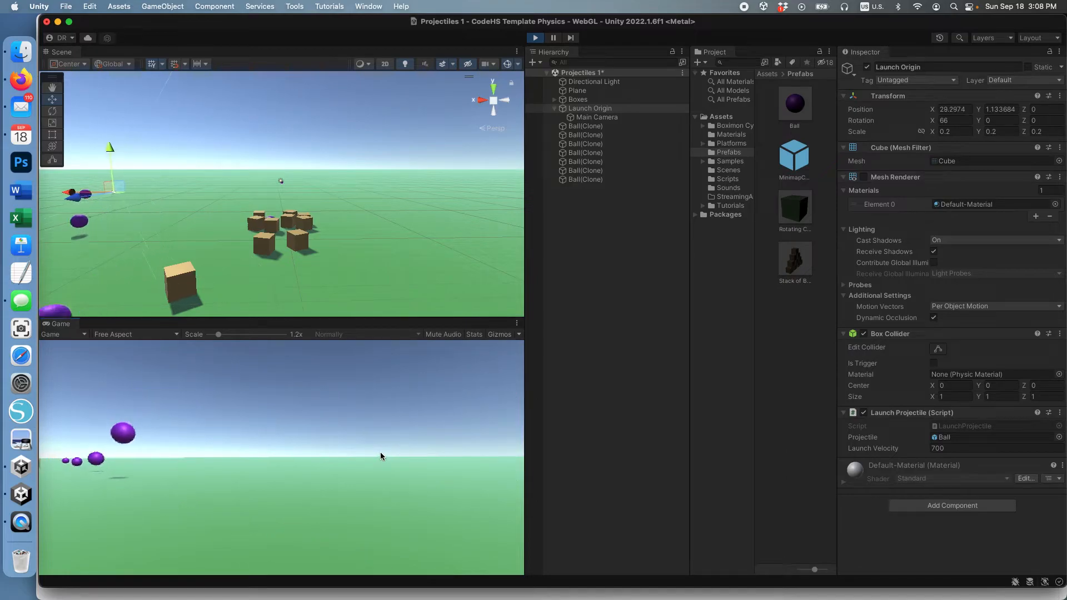
click(381, 453)
click(382, 452)
click(383, 452)
click(382, 452)
click(382, 450)
click(383, 450)
click(388, 455)
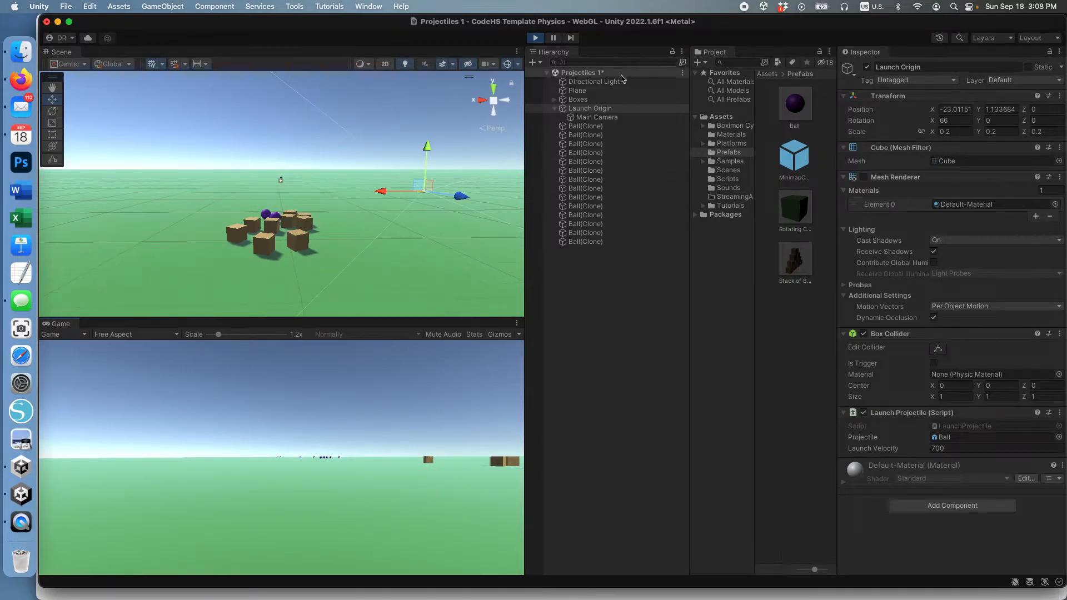
click(535, 38)
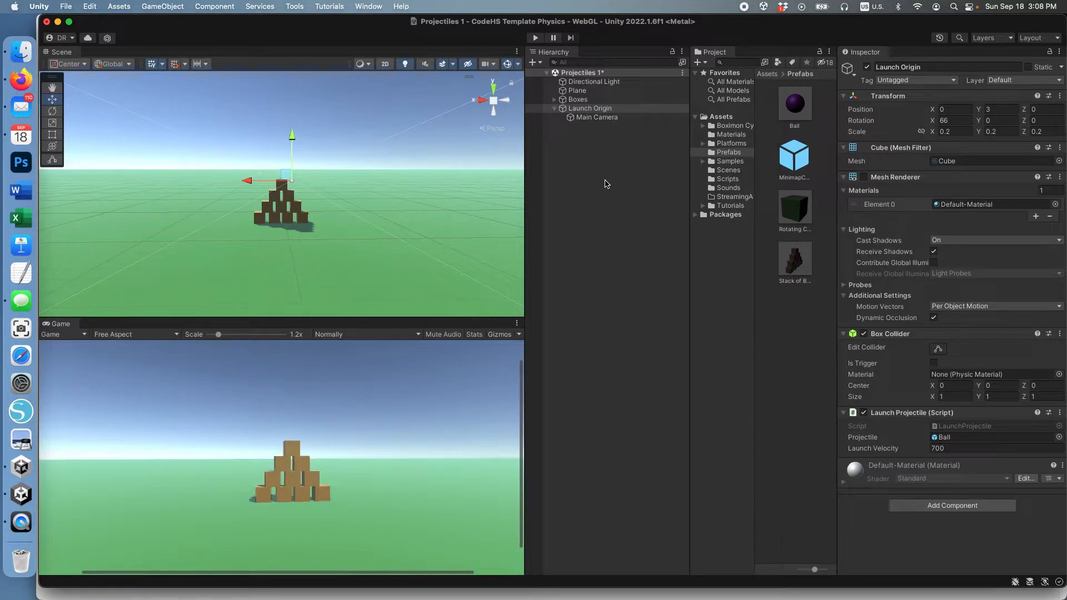
click(66, 6)
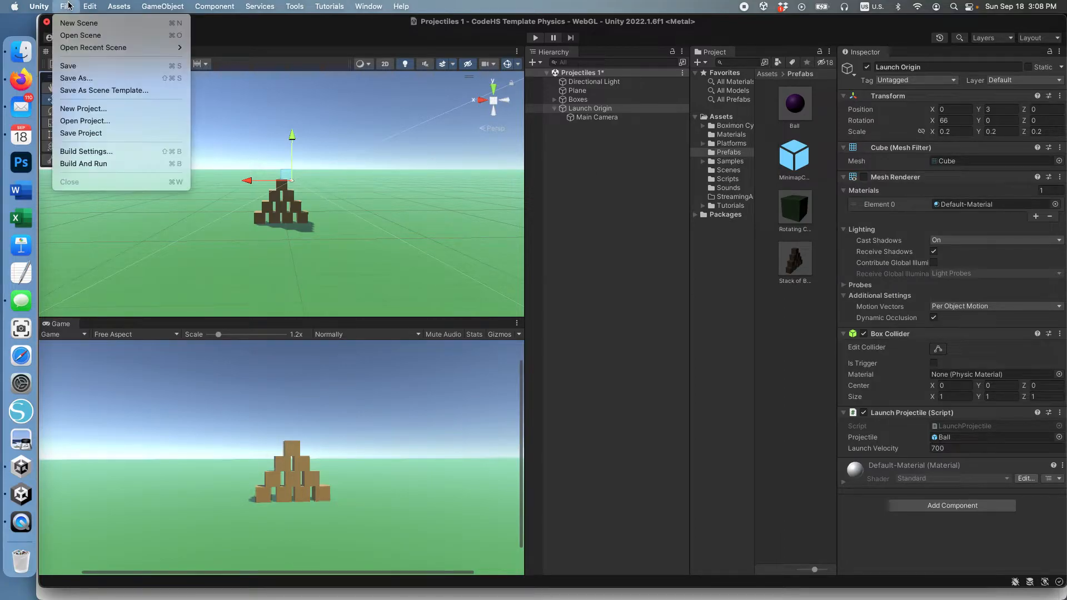
click(89, 65)
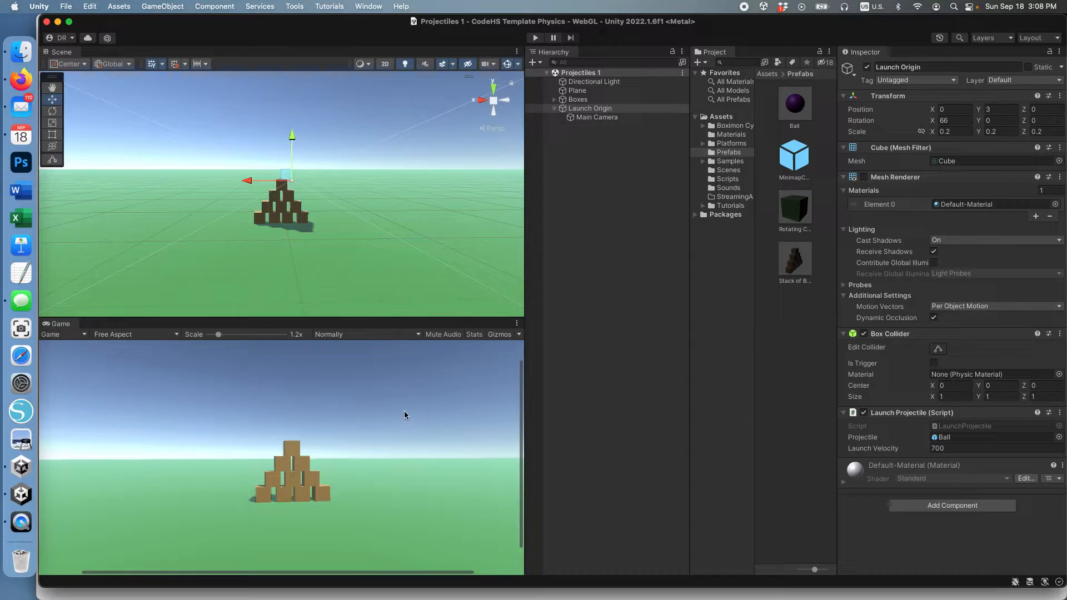
scroll(401, 411, down, 2)
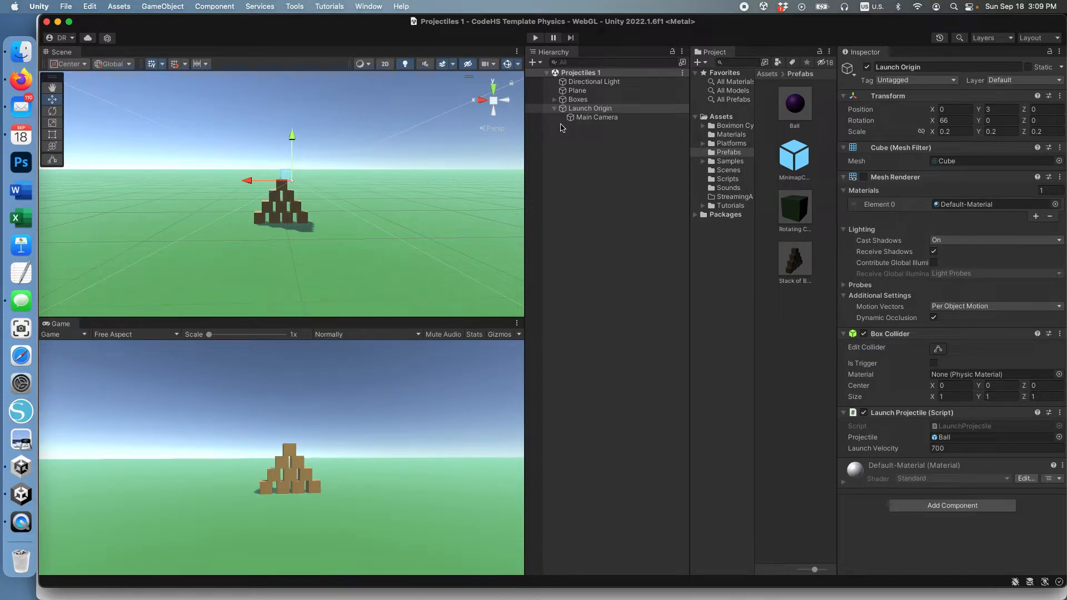
Duplicate Boxes into Boxes (1) and slide it sideways off the original stack.
click(578, 100)
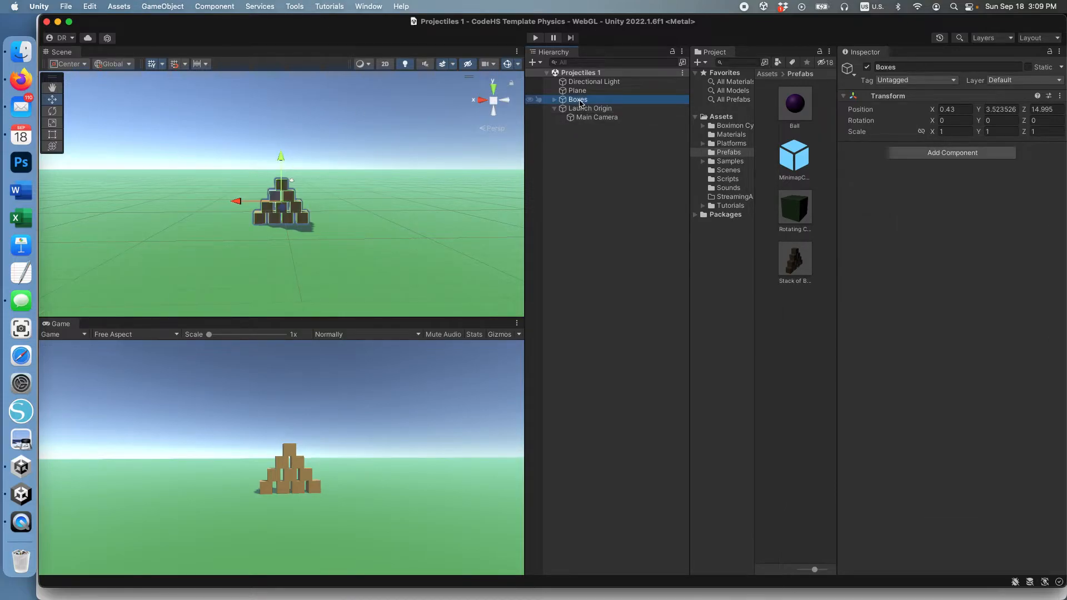
click(554, 100)
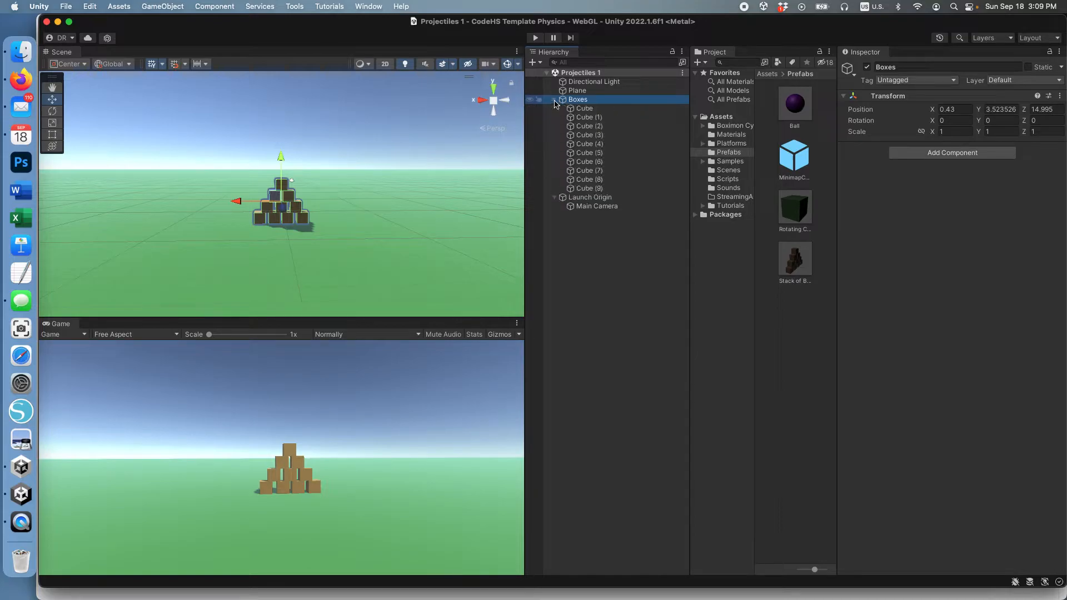
click(554, 99)
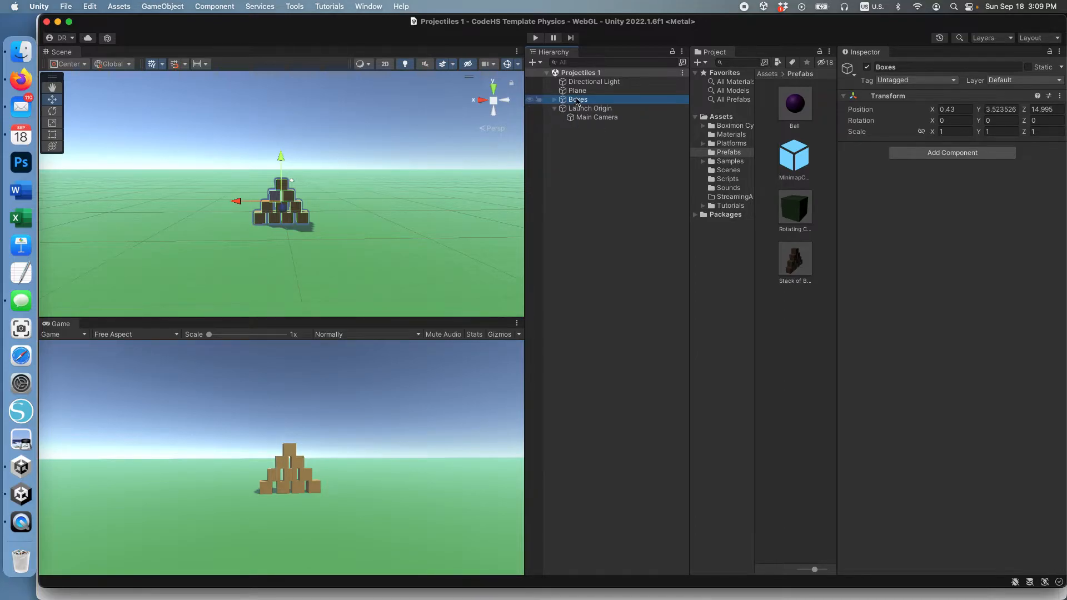
key(super+d)
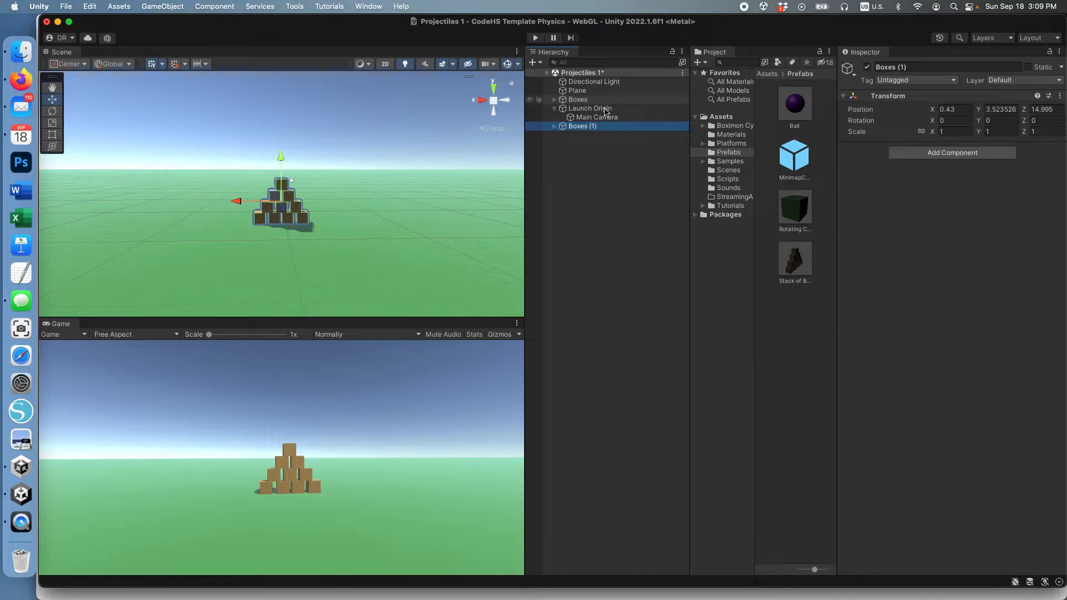
click(610, 127)
click(603, 109)
click(590, 129)
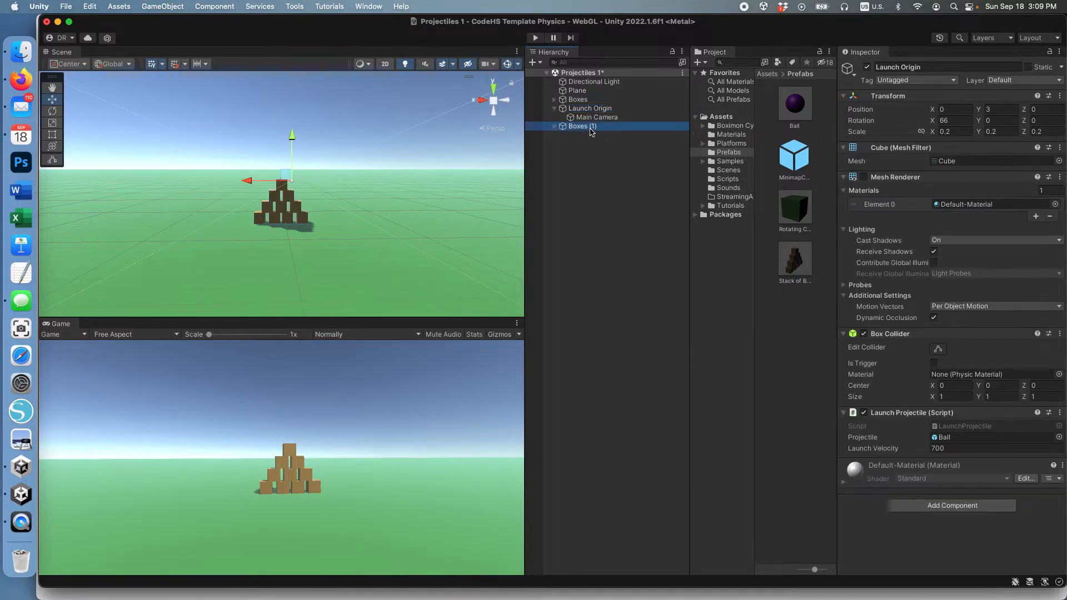
drag(236, 200, 329, 194)
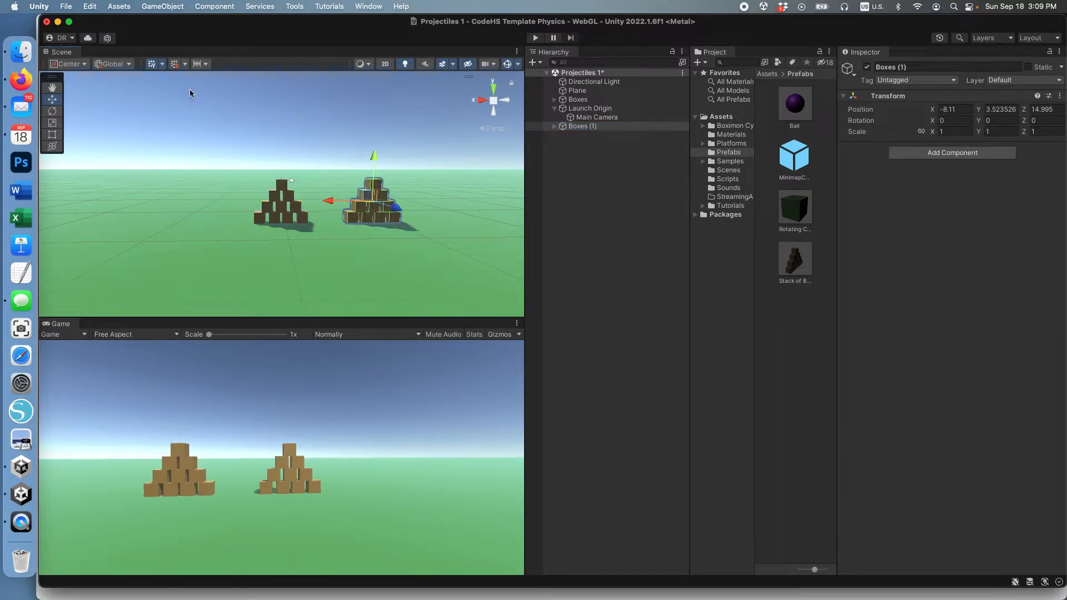
click(53, 110)
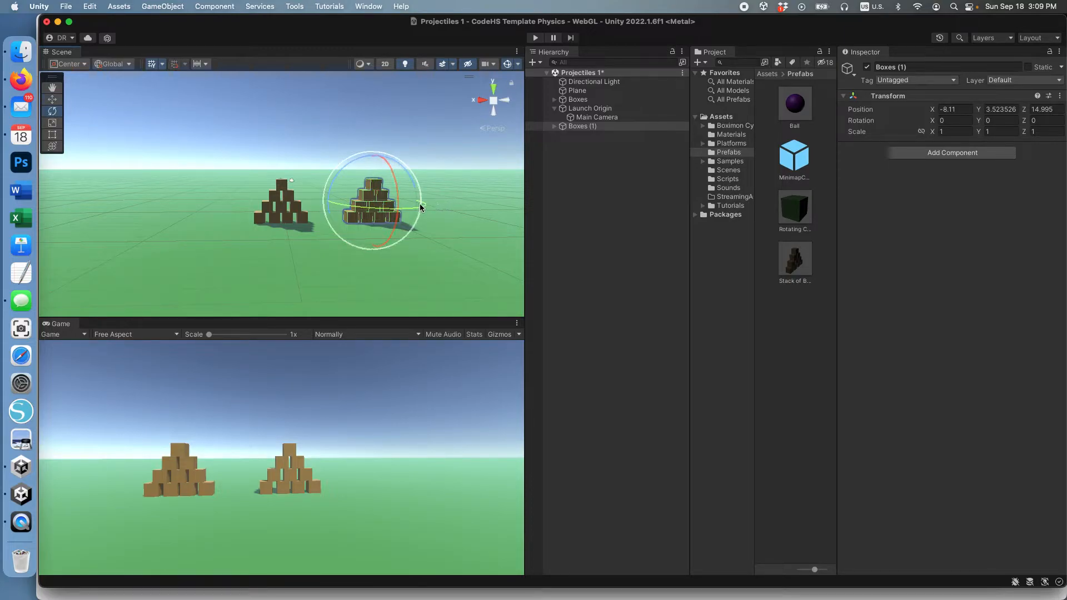
drag(413, 209, 396, 213)
key(super+z)
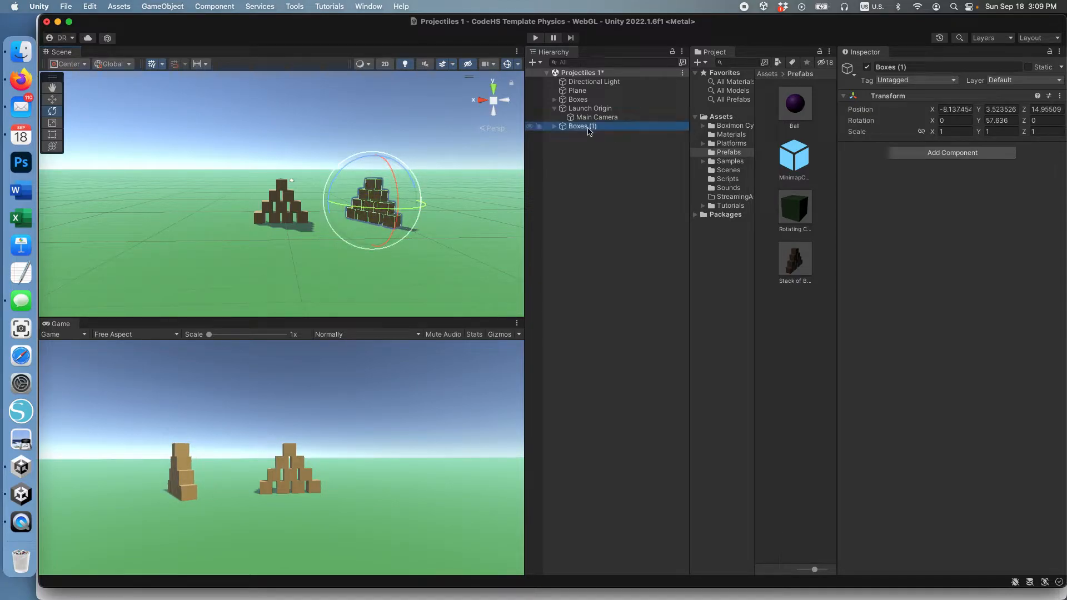
Duplicate into Boxes (2), move it to the other side, rotate it -46.6°, then play.
key(super+d)
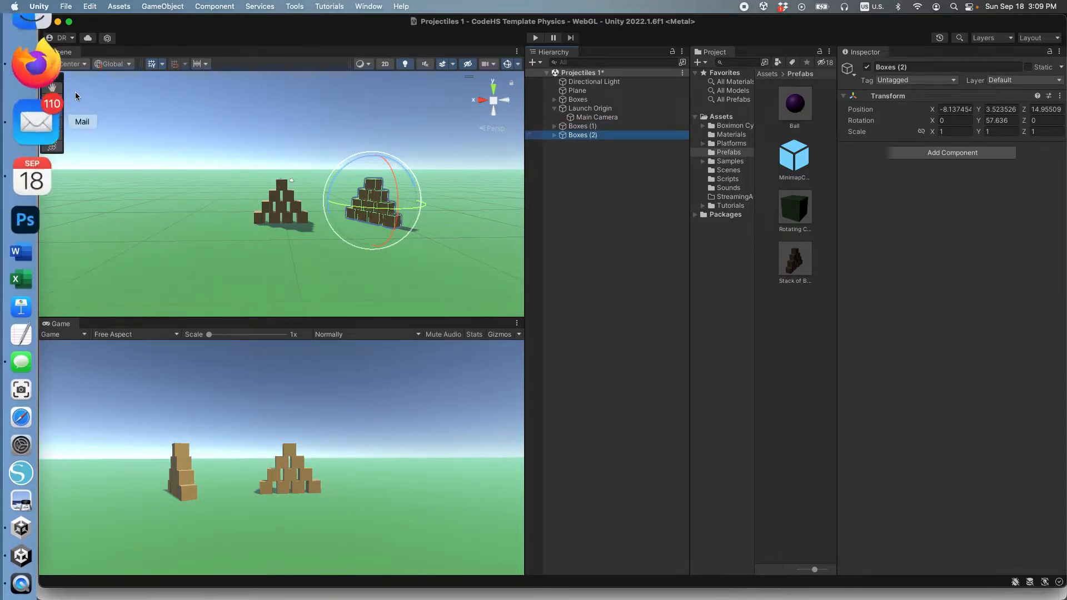
click(52, 100)
drag(332, 201, 159, 200)
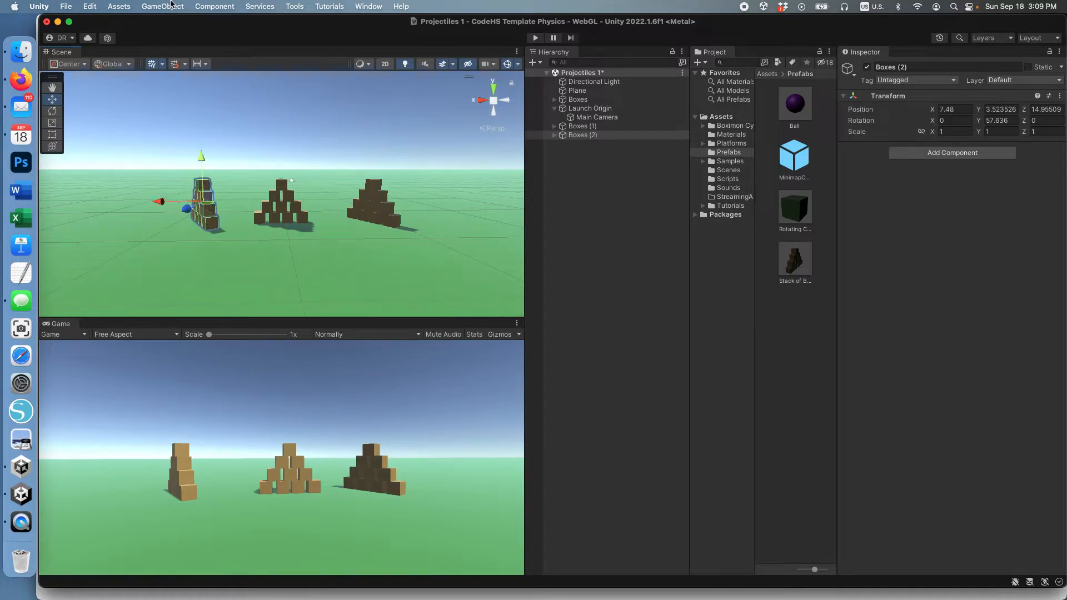
click(170, 8)
click(182, 8)
click(52, 111)
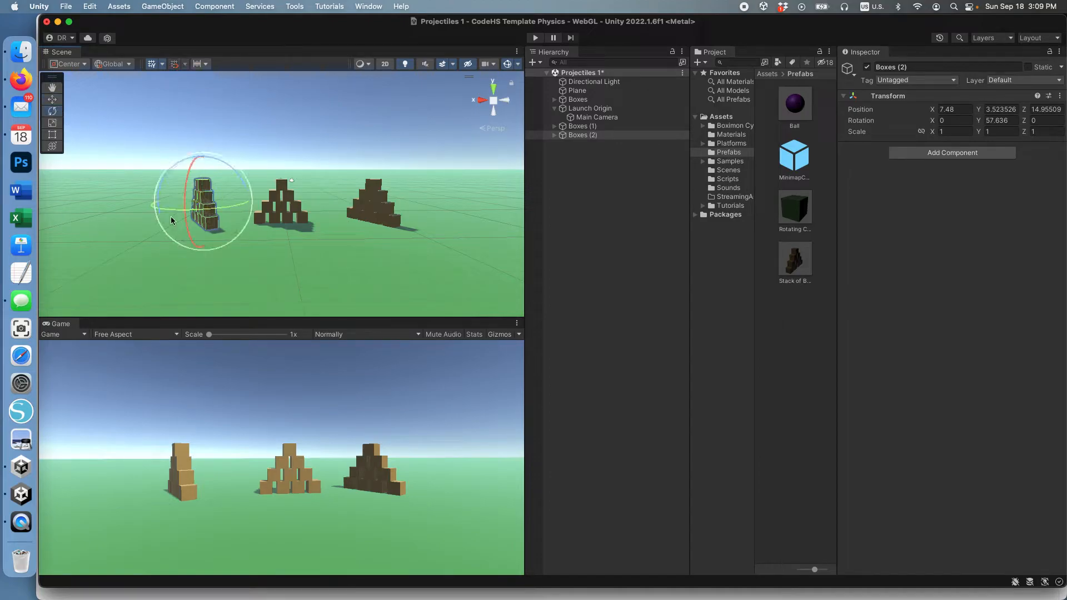
drag(161, 208, 285, 262)
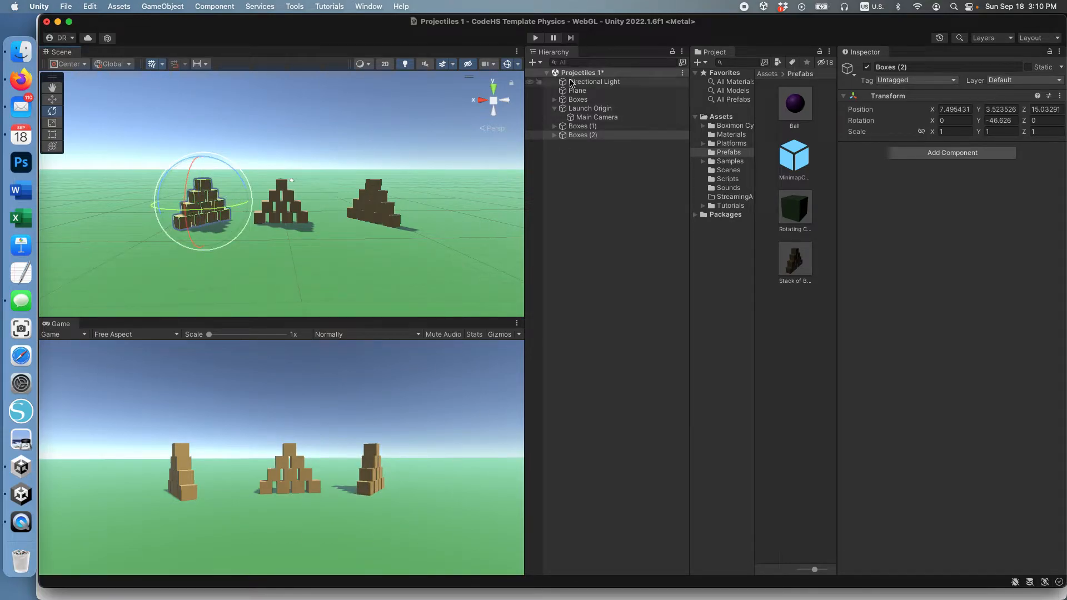
click(536, 38)
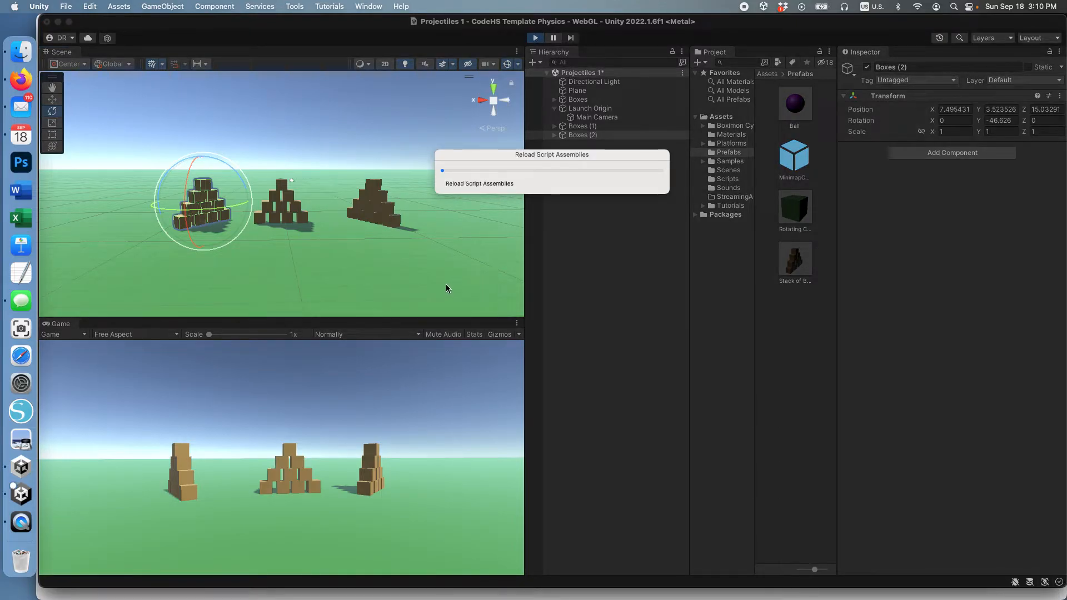
Launch seven purple balls to topple all three box stacks, then stop play to reset them.
click(377, 479)
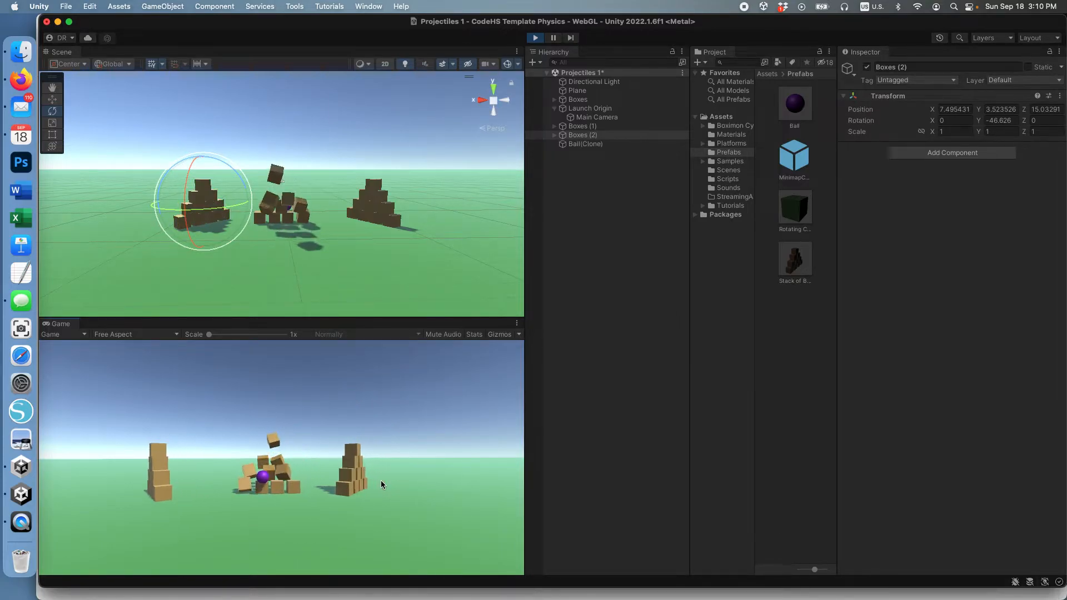
click(380, 479)
click(381, 479)
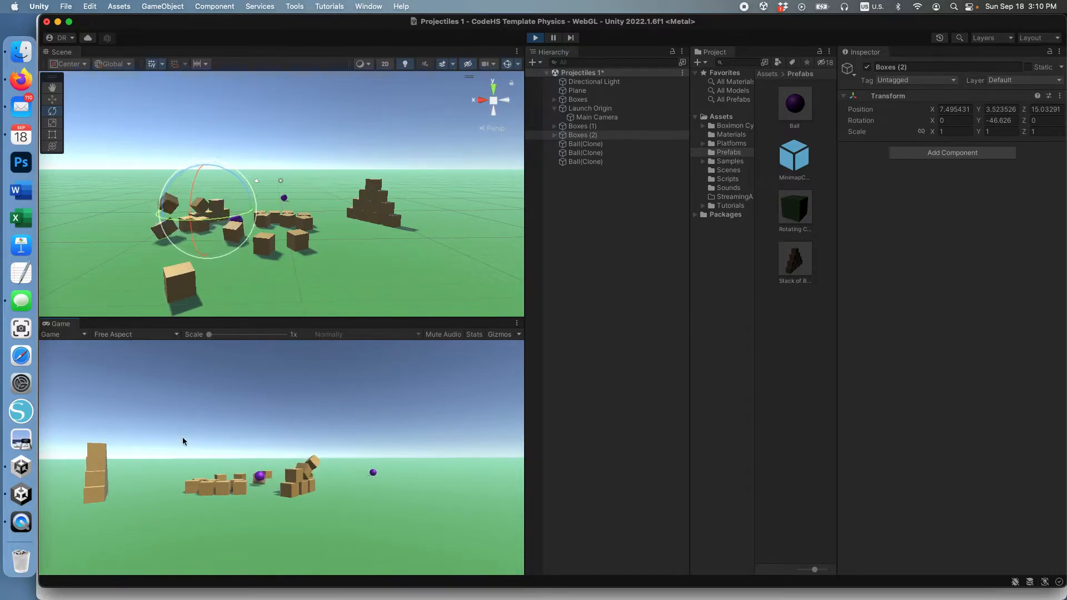
click(211, 483)
click(212, 484)
click(265, 486)
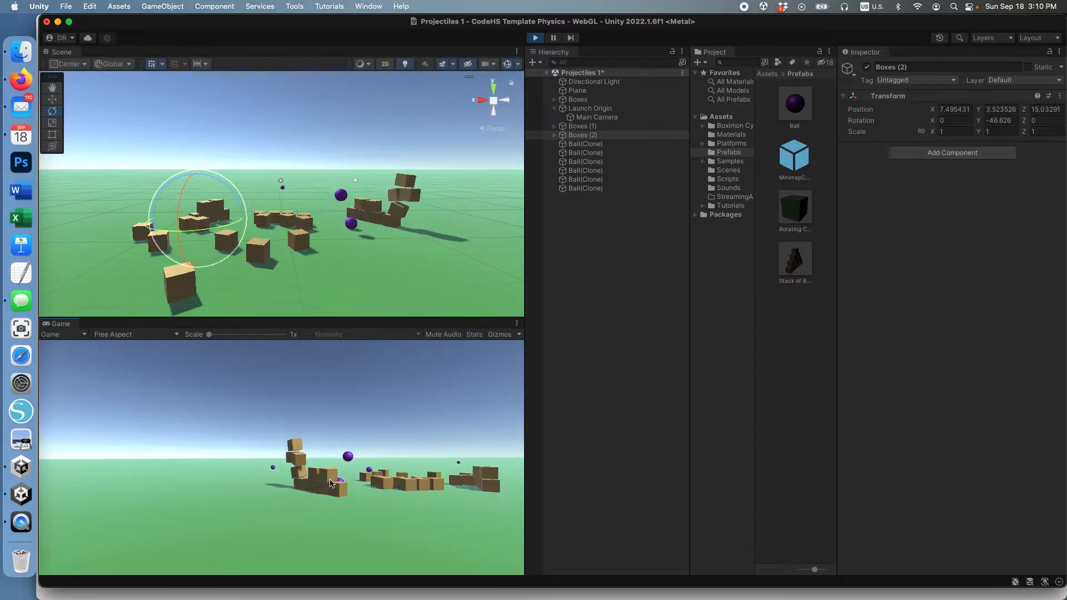
click(356, 487)
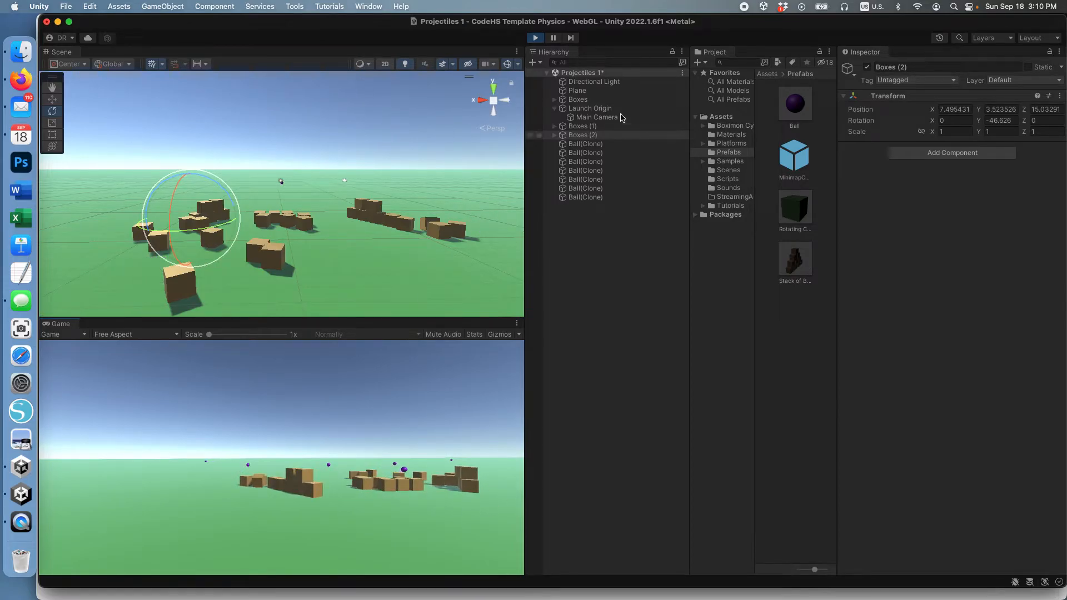
click(535, 37)
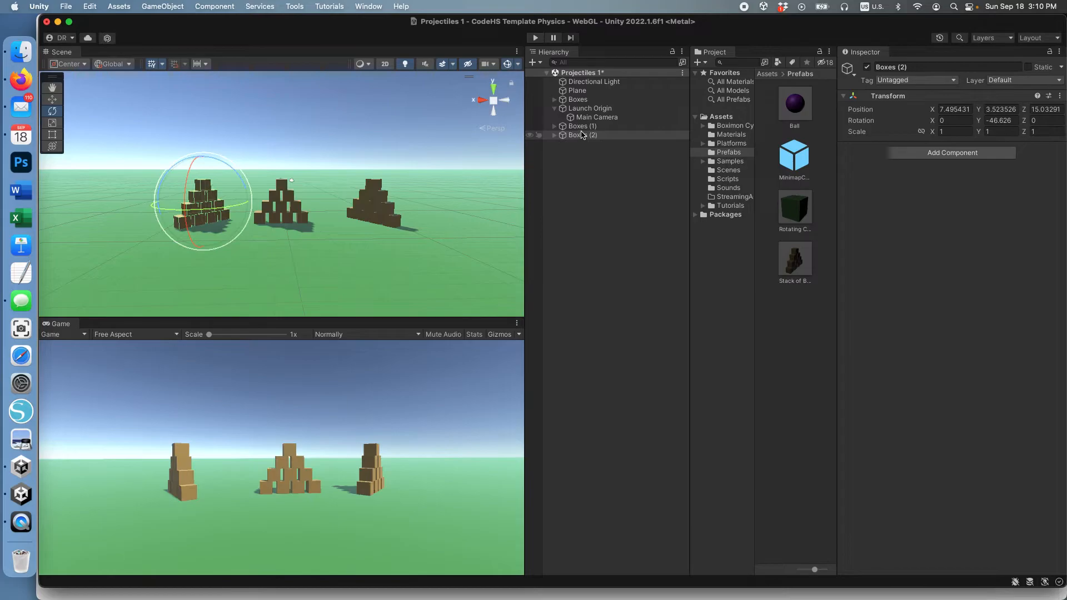
click(577, 126)
click(580, 136)
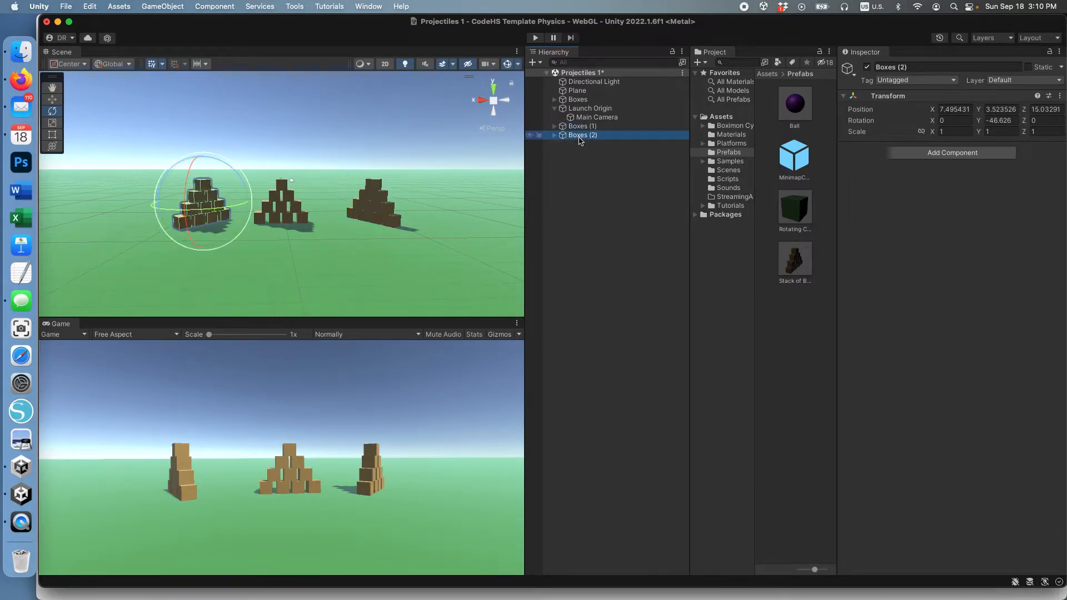
click(610, 137)
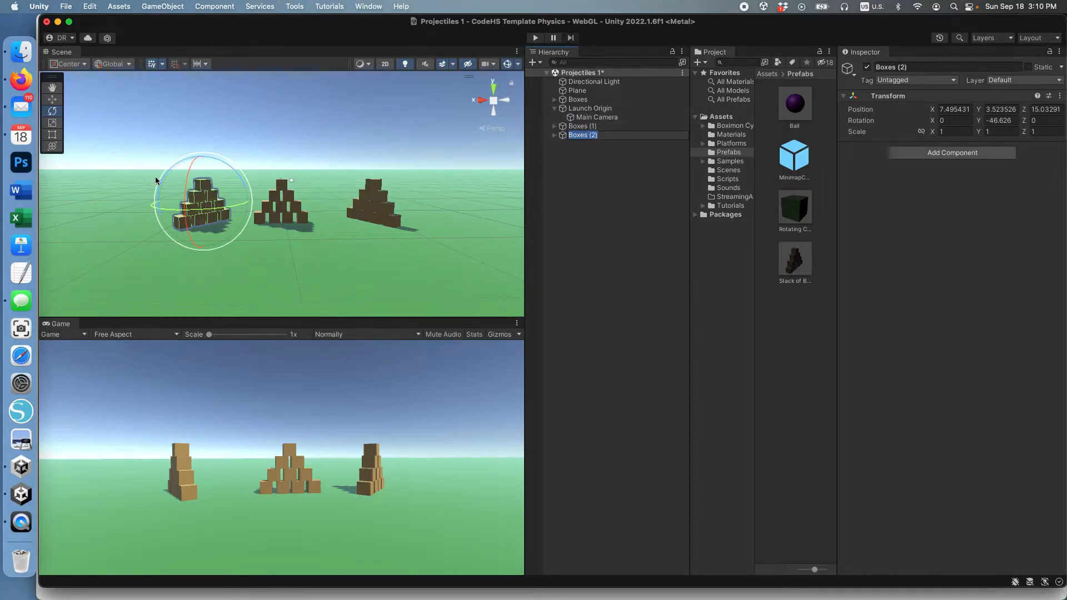
scroll(315, 205, up, 1)
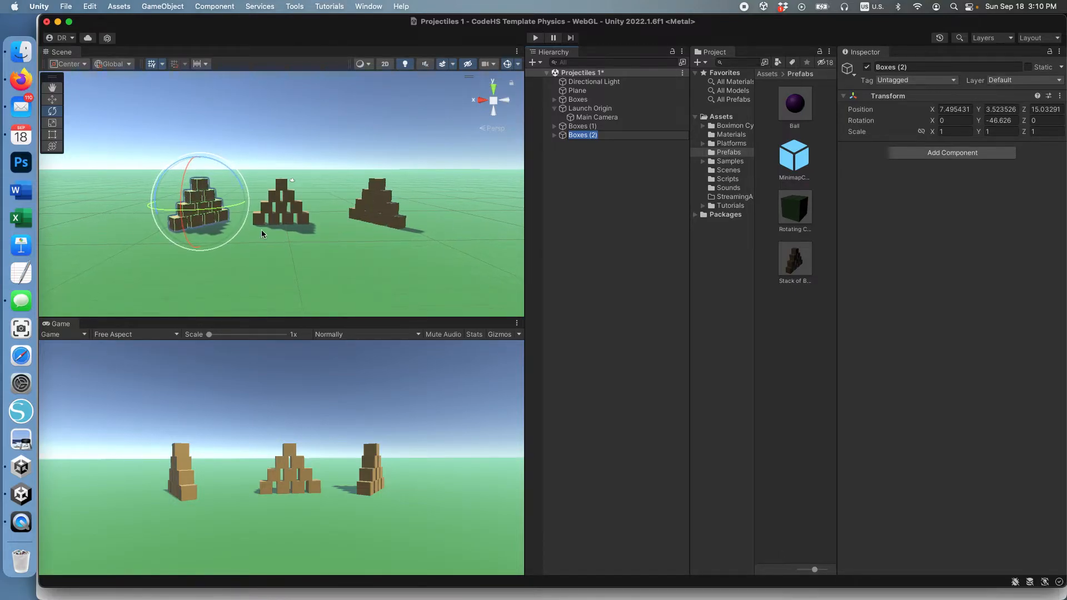
click(161, 6)
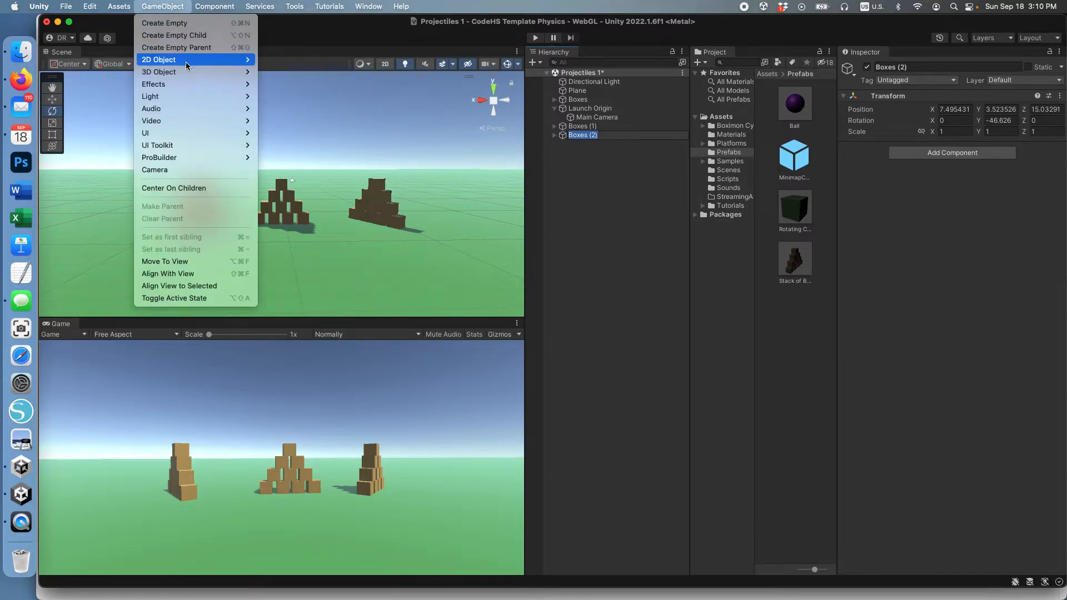
mouse_move(184, 75)
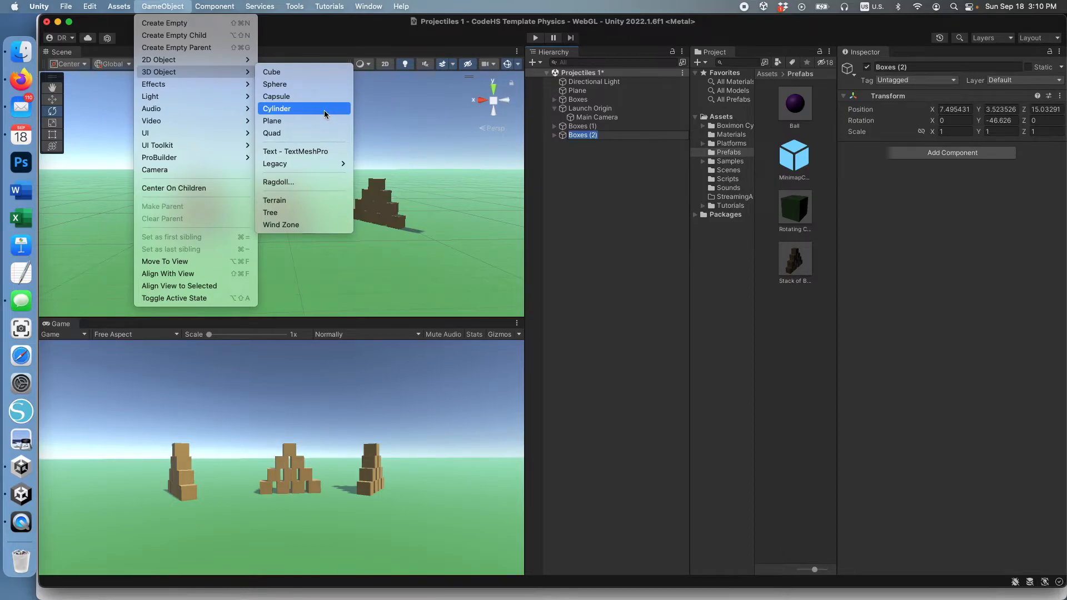
click(178, 4)
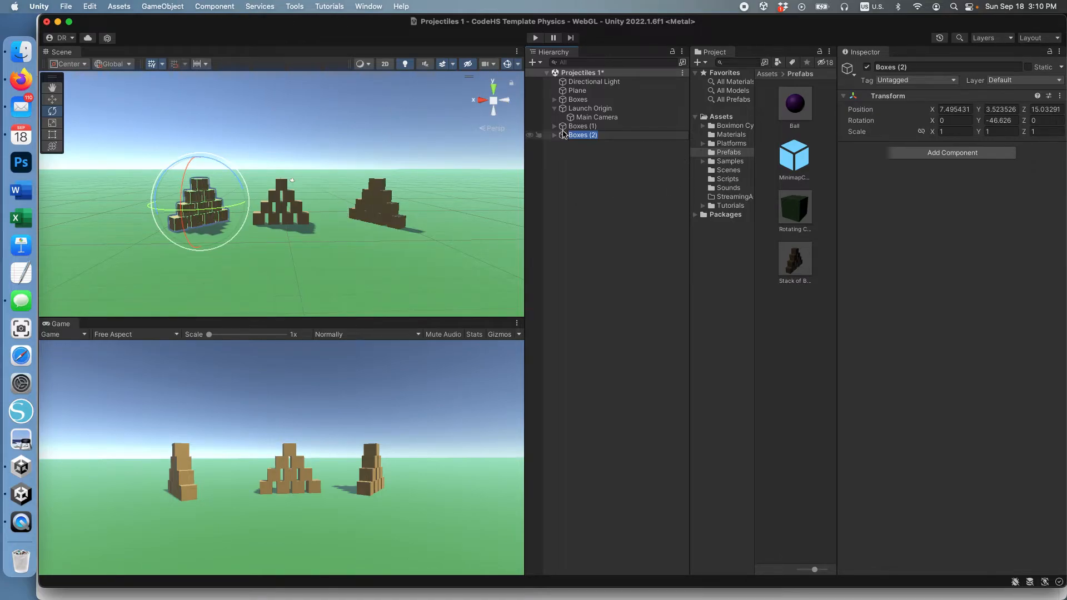
click(589, 126)
Select the Ball prefab in the Assets Prefabs folder.
click(281, 207)
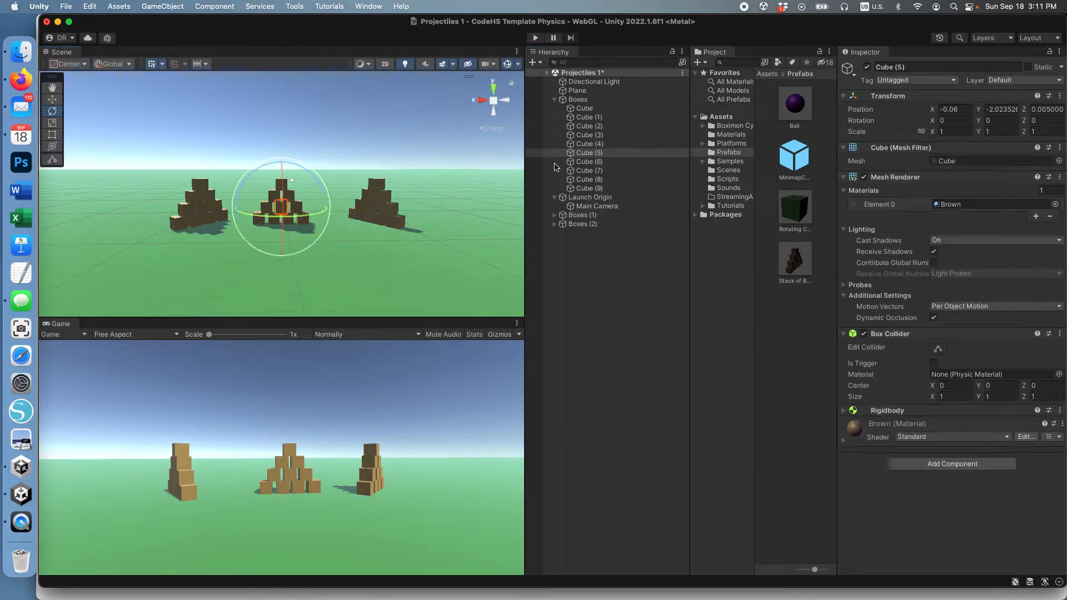
click(578, 100)
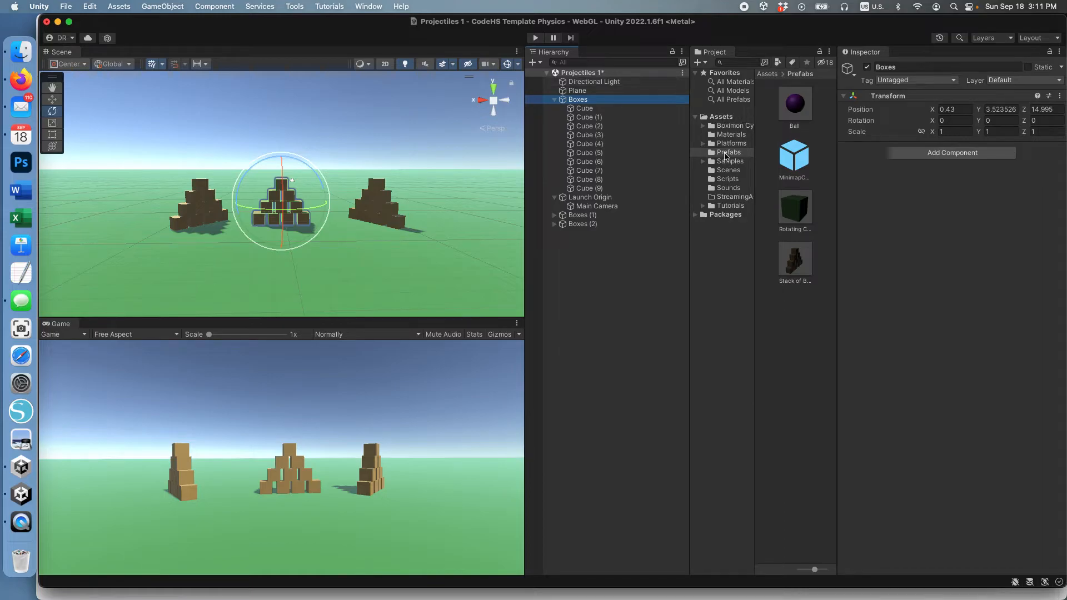
click(723, 118)
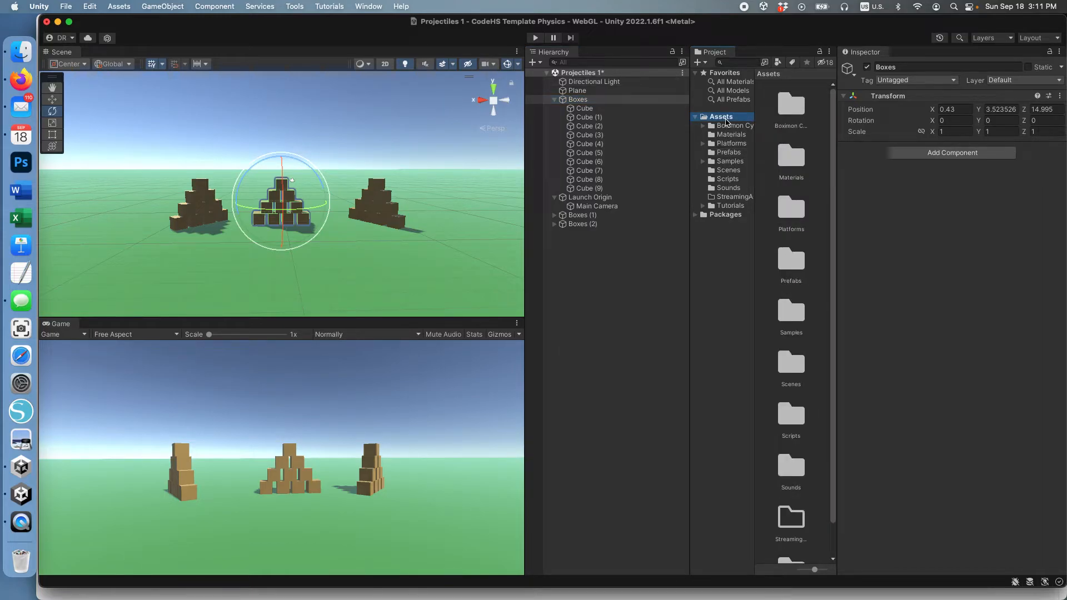
click(725, 153)
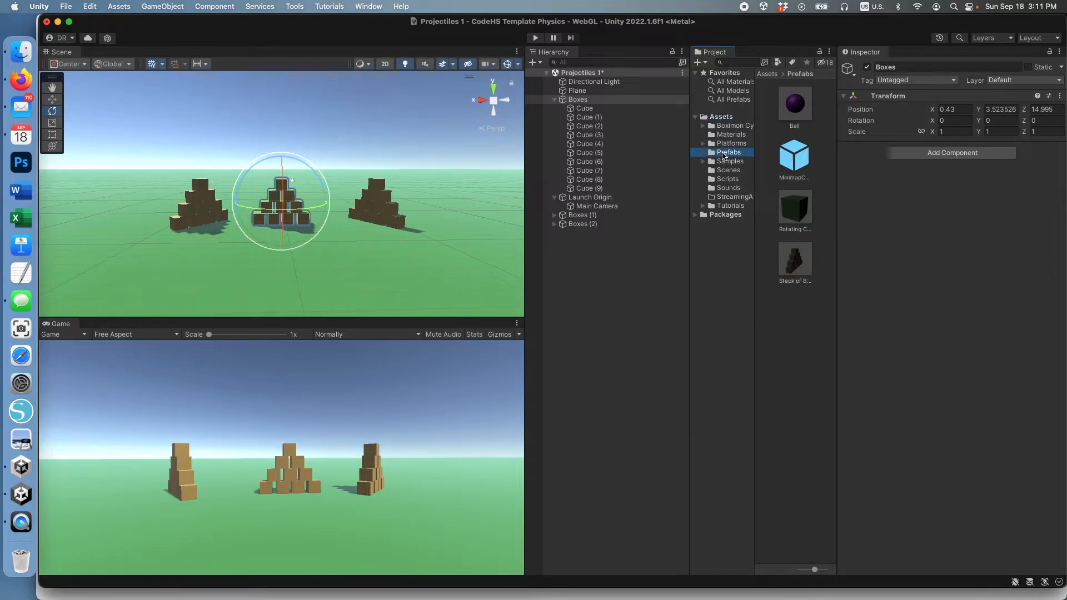
click(798, 106)
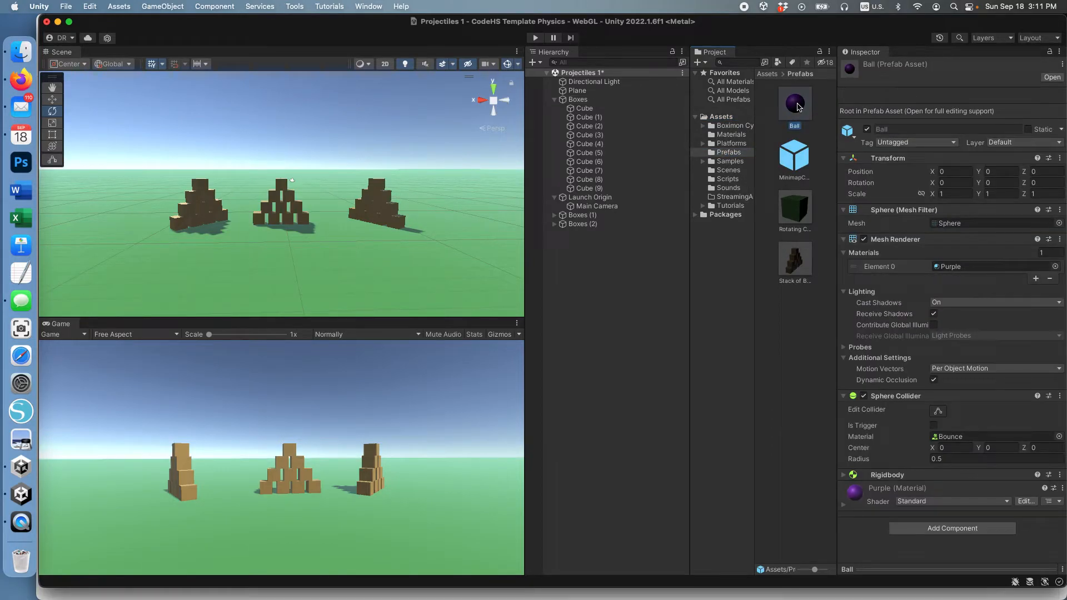
Add the Collision Controller script to Ball and tick Destroy Enemy.
click(974, 532)
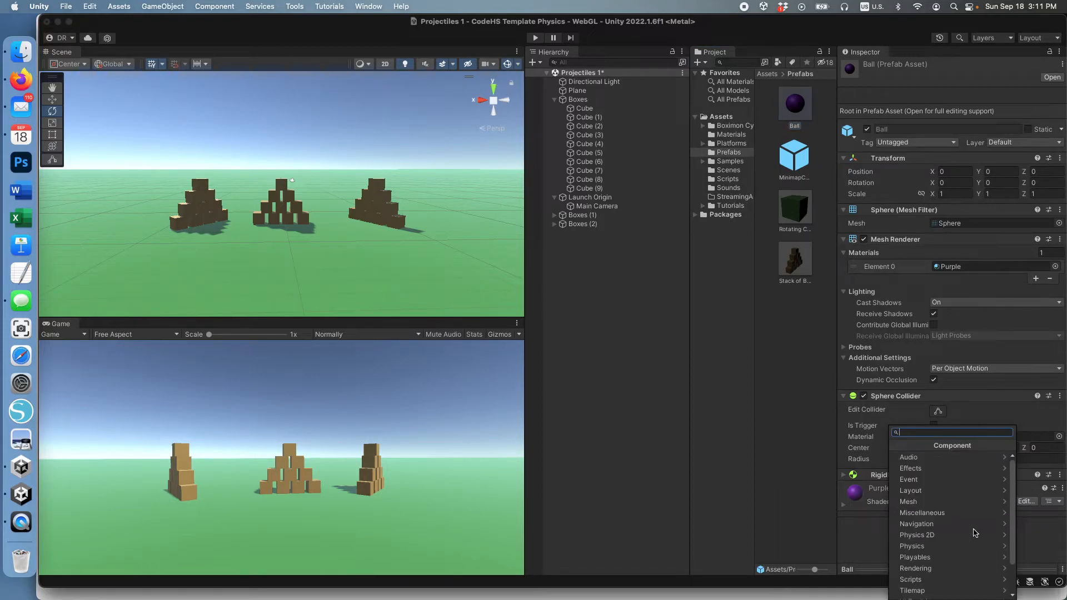
scroll(972, 531, down, 2)
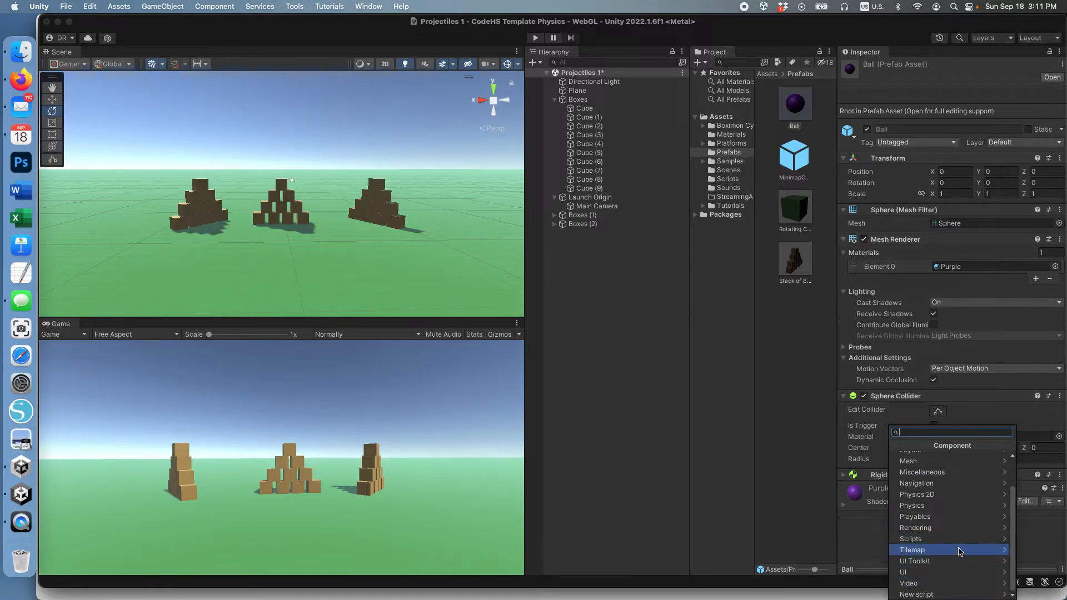
click(961, 539)
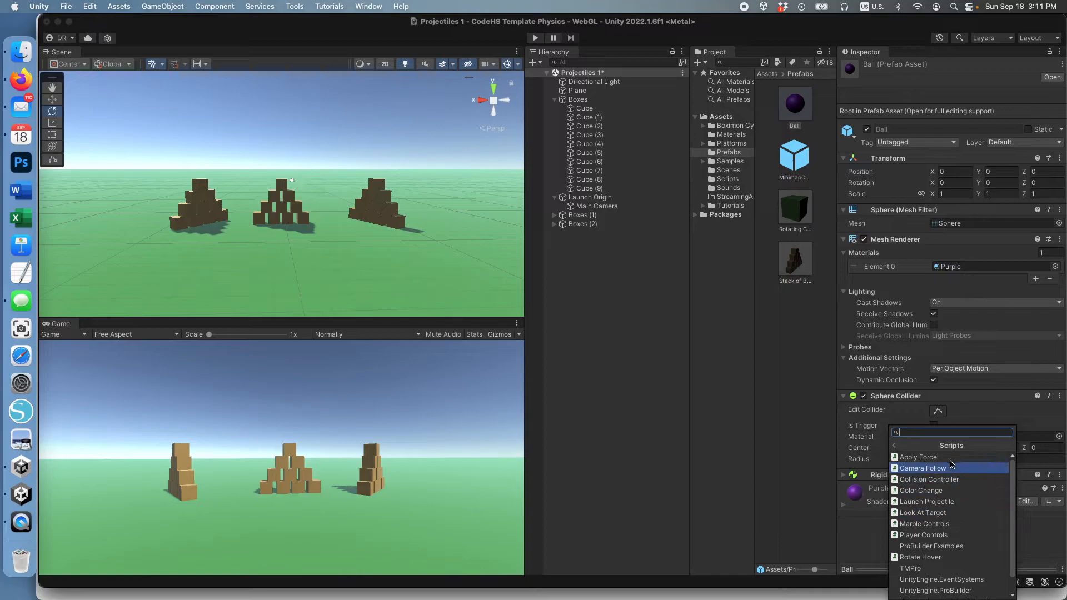
click(951, 479)
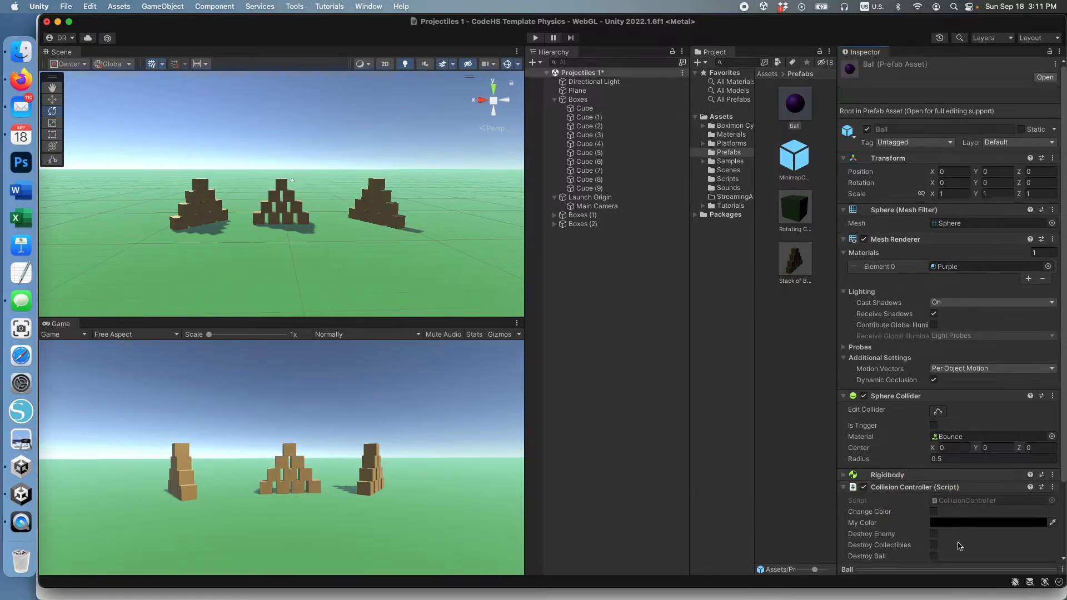
scroll(934, 486, down, 3)
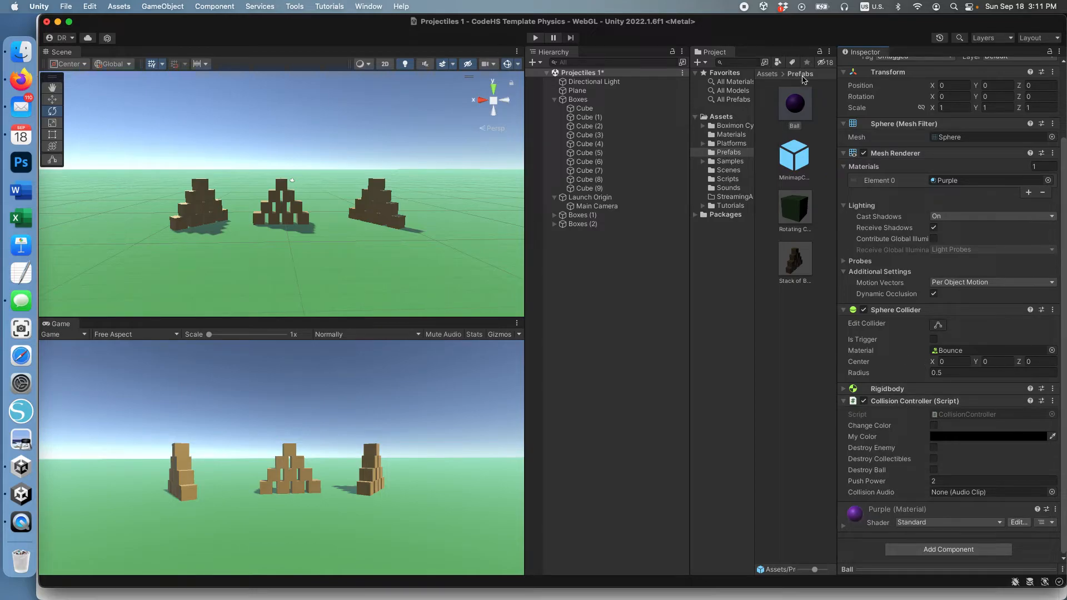
scroll(910, 385, up, 1)
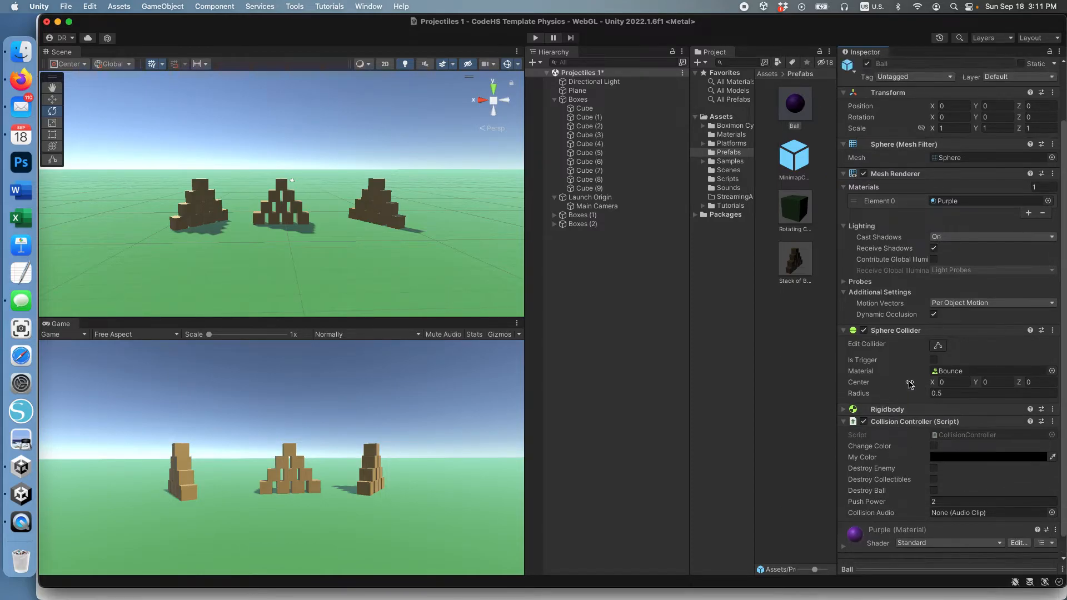
scroll(910, 384, up, 1)
scroll(916, 389, down, 2)
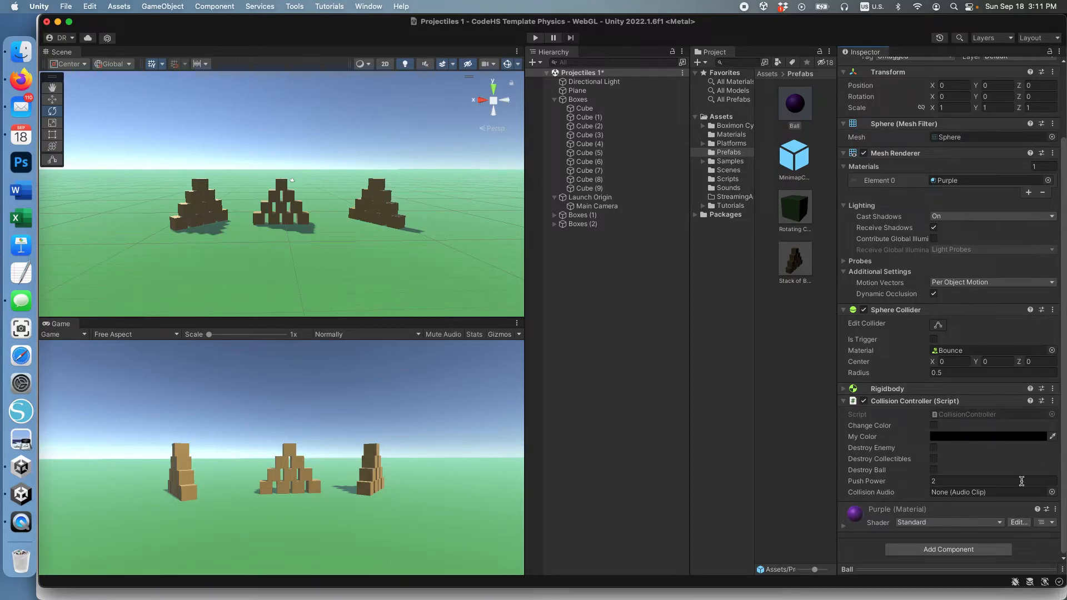
click(934, 449)
Tag Cube through Cube (9) in the Boxes stack as Enemy.
click(586, 109)
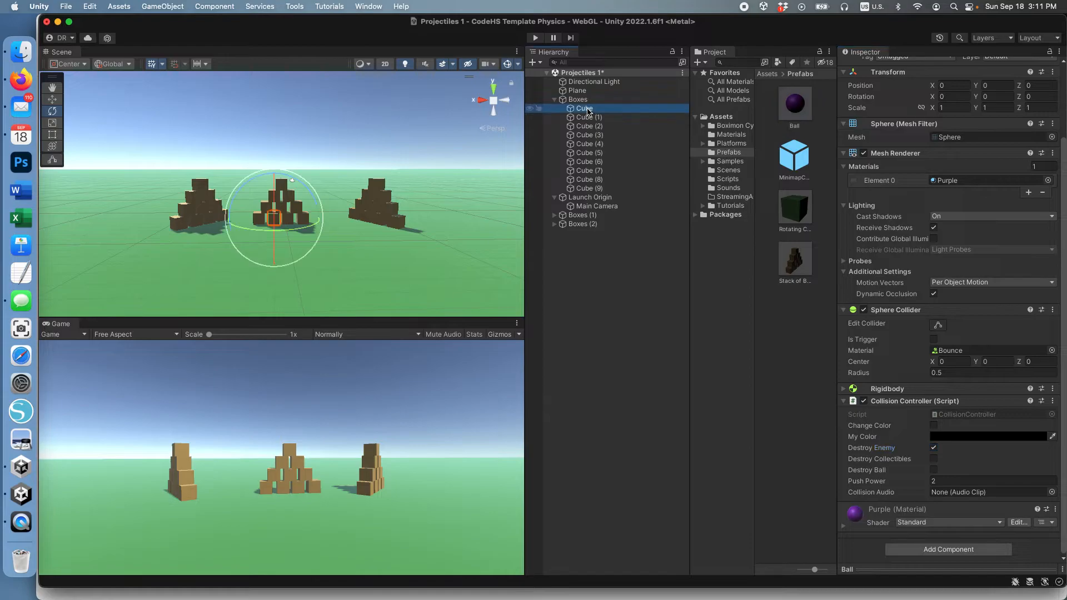
shift+click(593, 189)
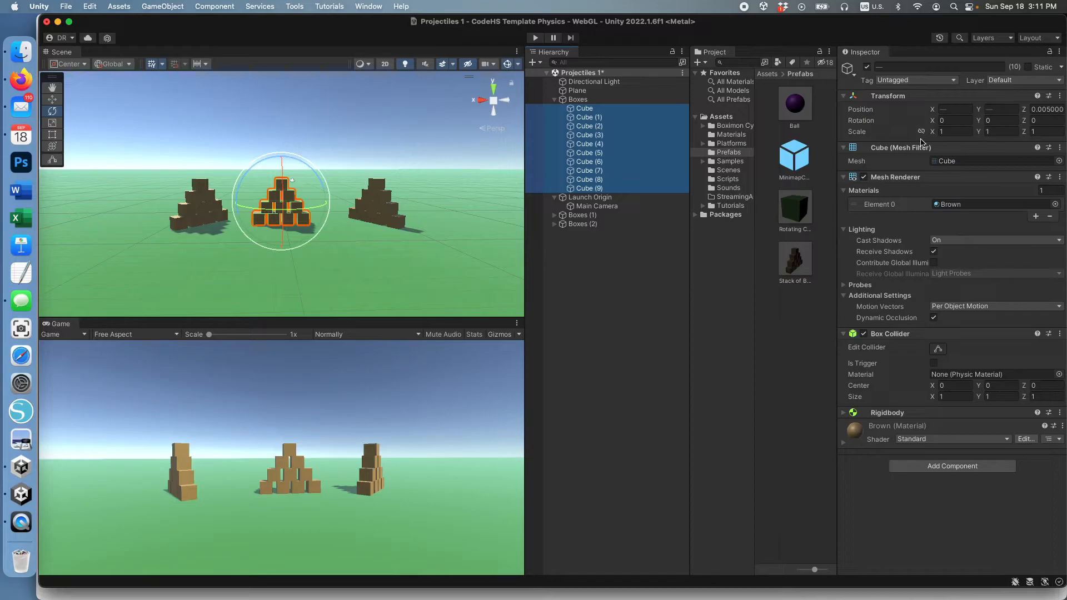
click(909, 81)
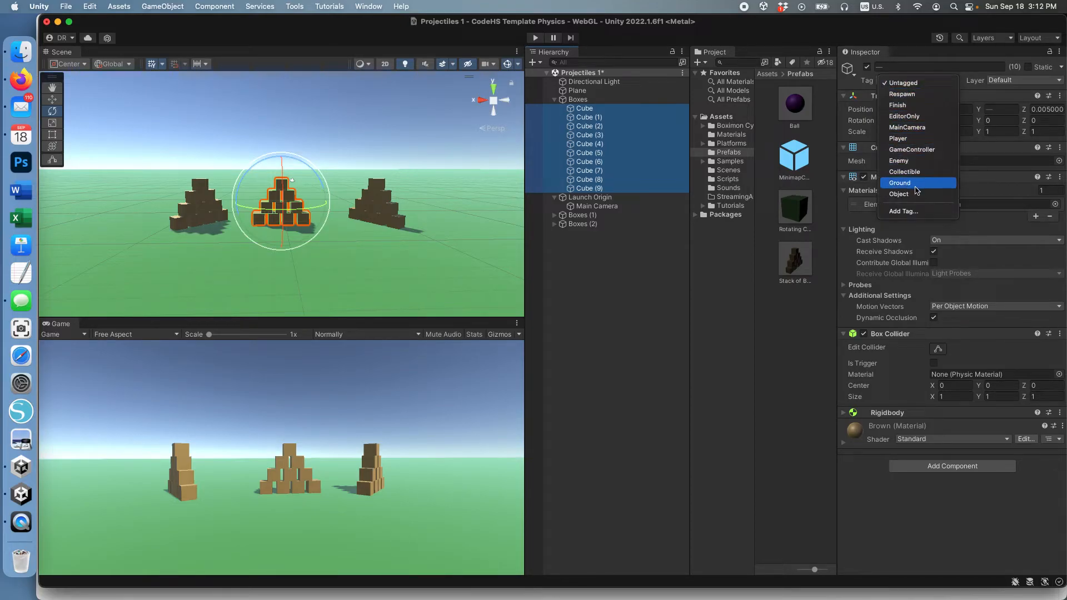
click(917, 162)
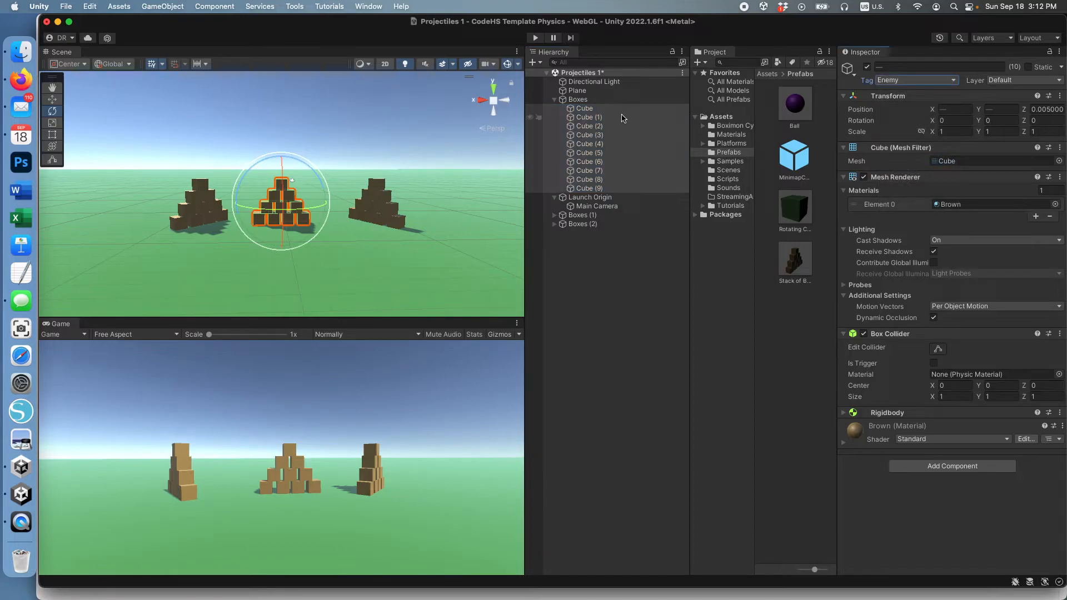
Tag all ten cubes in Boxes (1) as Enemy.
click(554, 216)
click(584, 224)
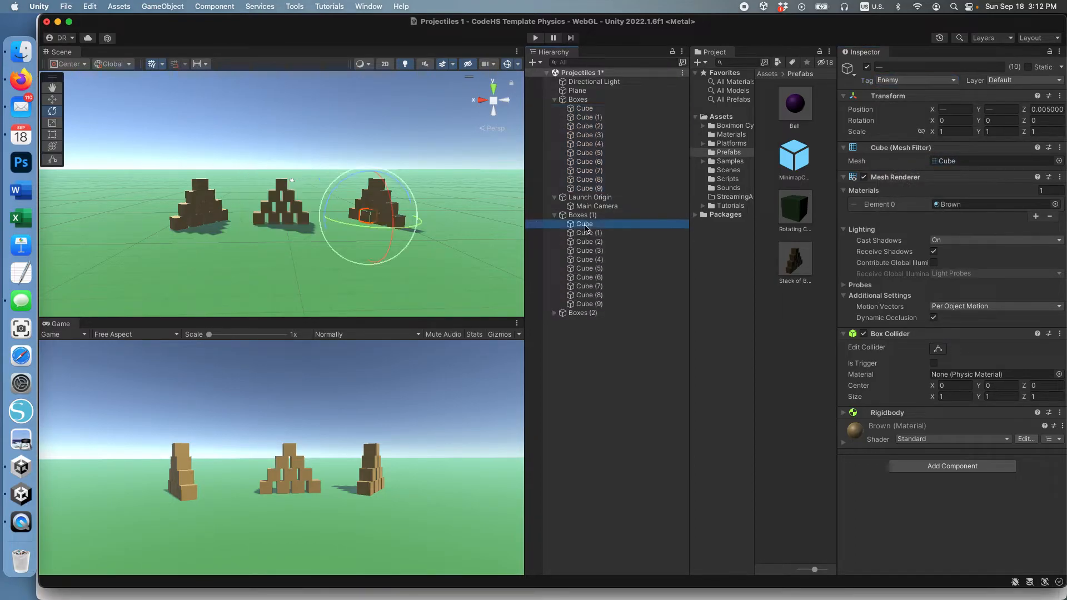
shift+click(592, 305)
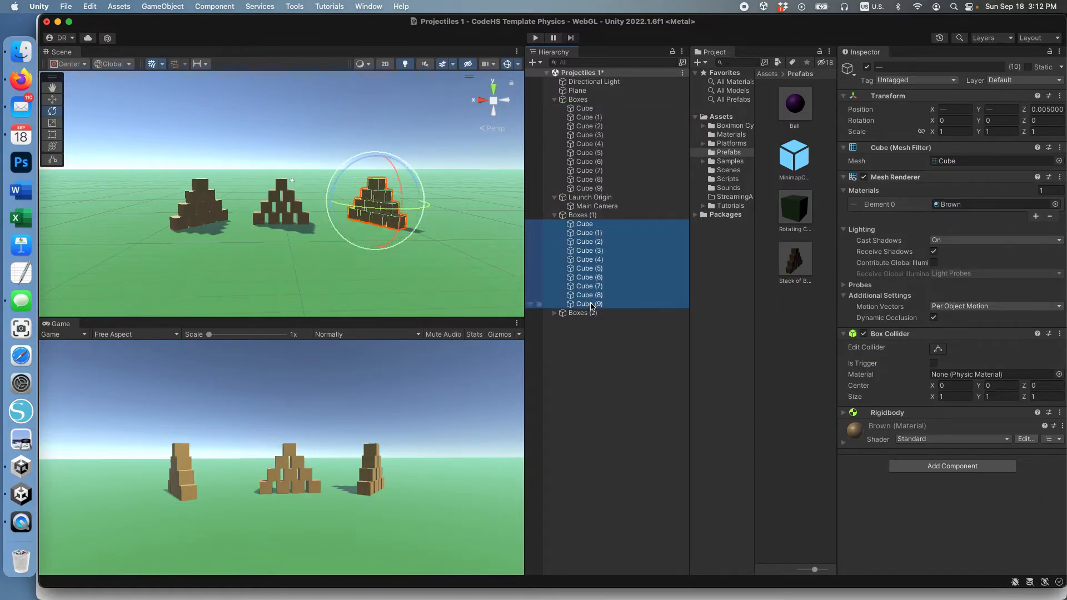
click(906, 81)
click(906, 161)
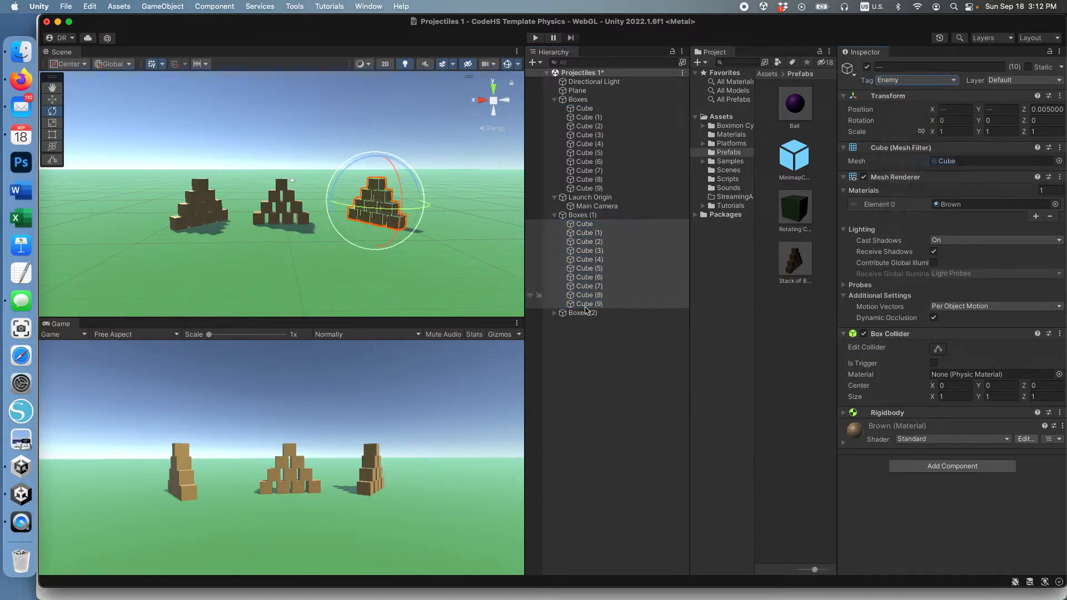
Tag all ten cubes in Boxes (2) as Enemy and start Play mode.
click(555, 313)
click(584, 321)
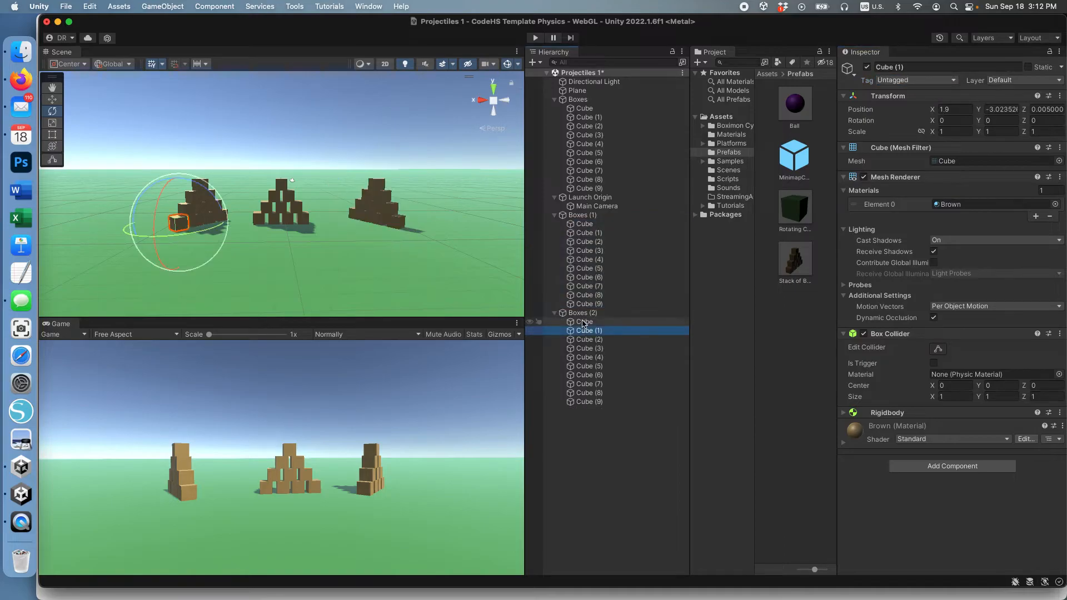
shift+click(591, 402)
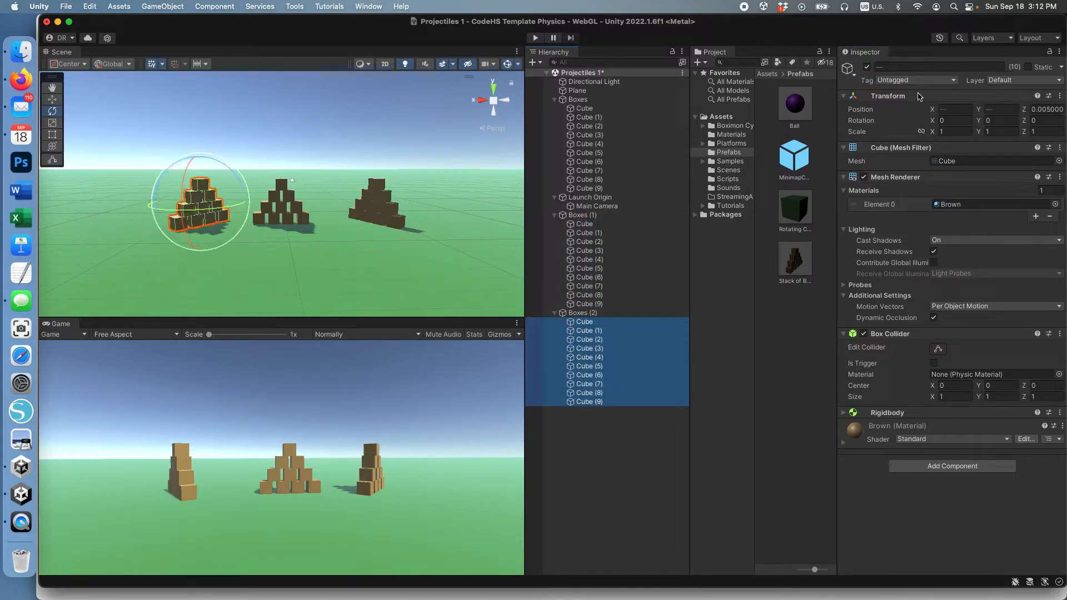
click(931, 81)
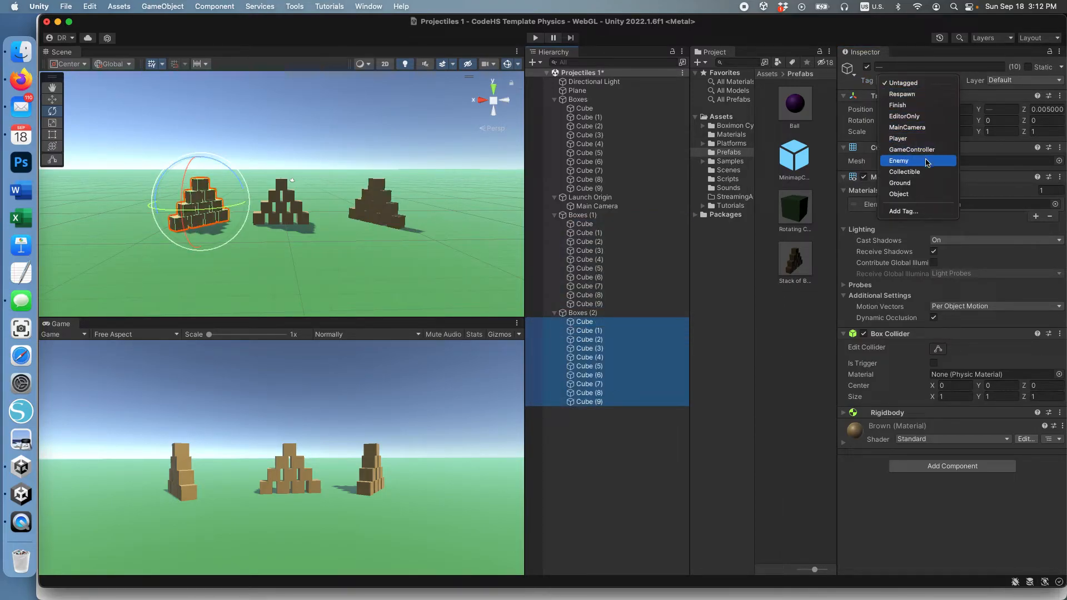
click(927, 162)
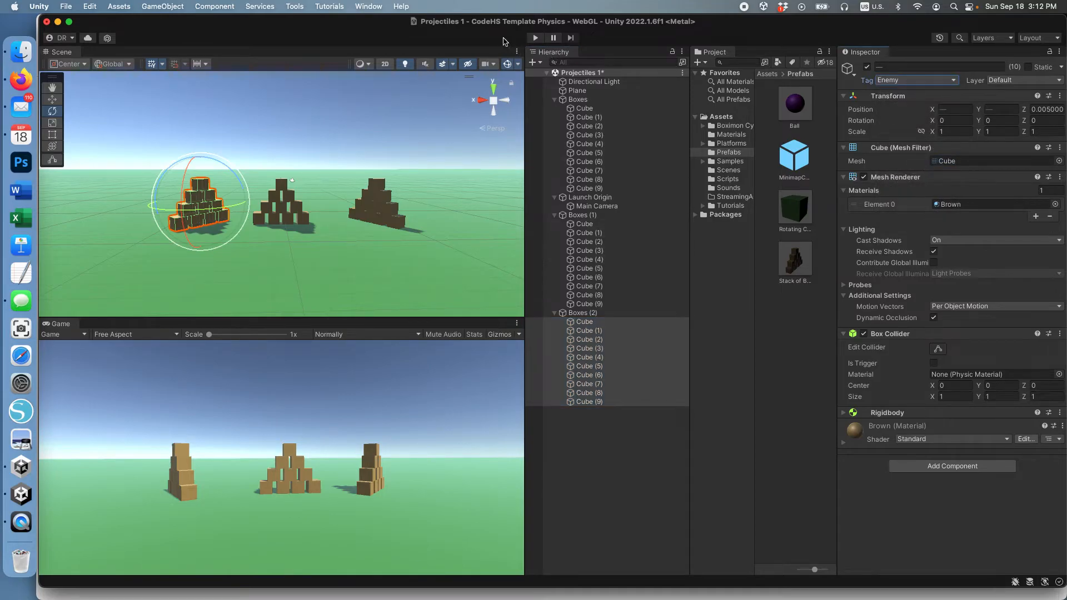
click(538, 39)
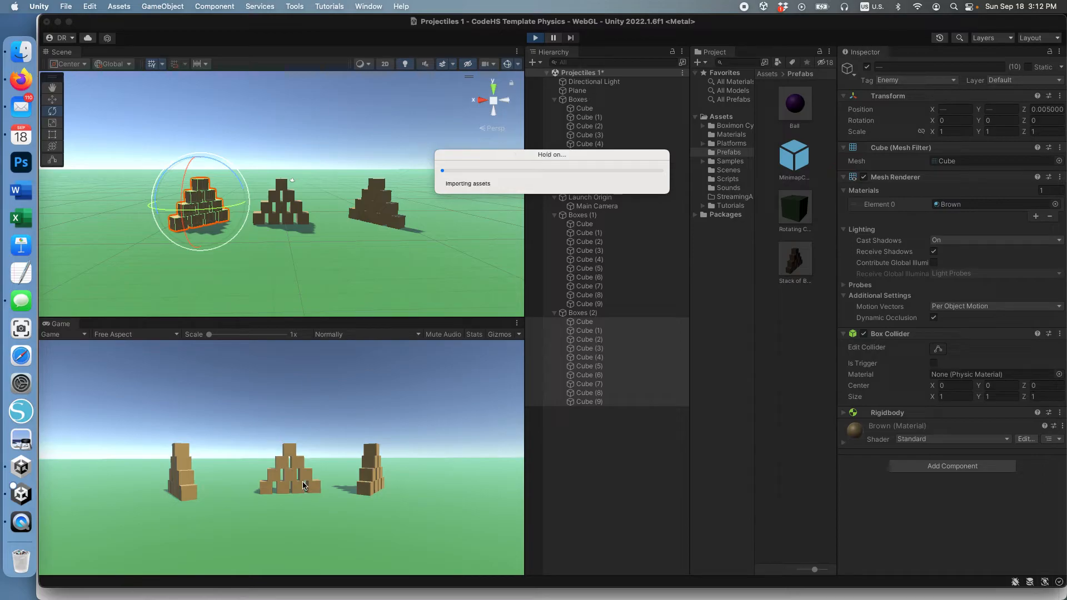
Fire balls from shifting camera positions to destroy Enemy cubes, then stop play.
click(292, 483)
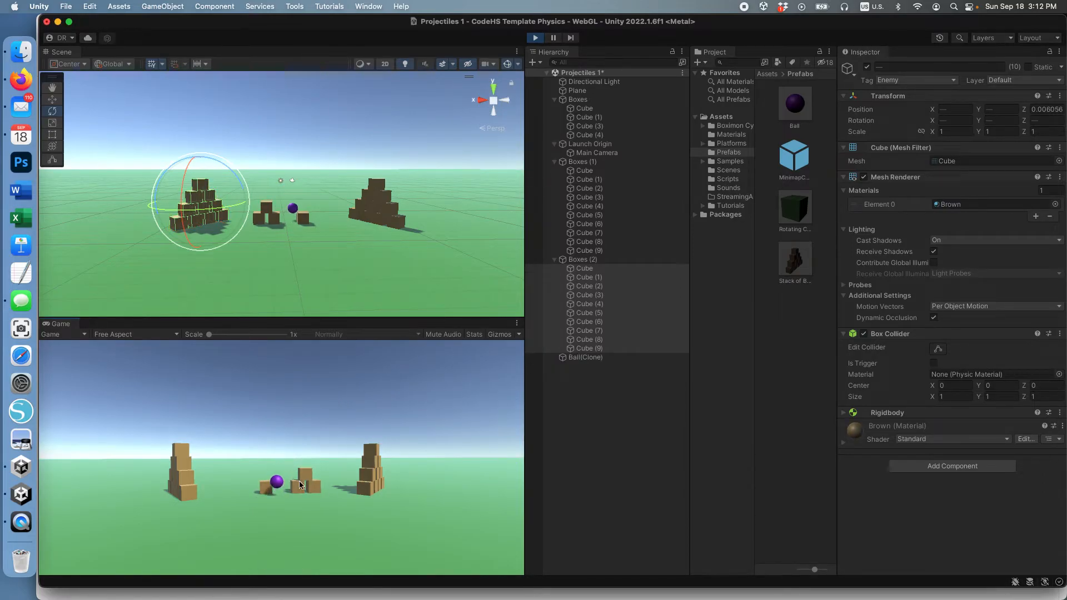
click(373, 481)
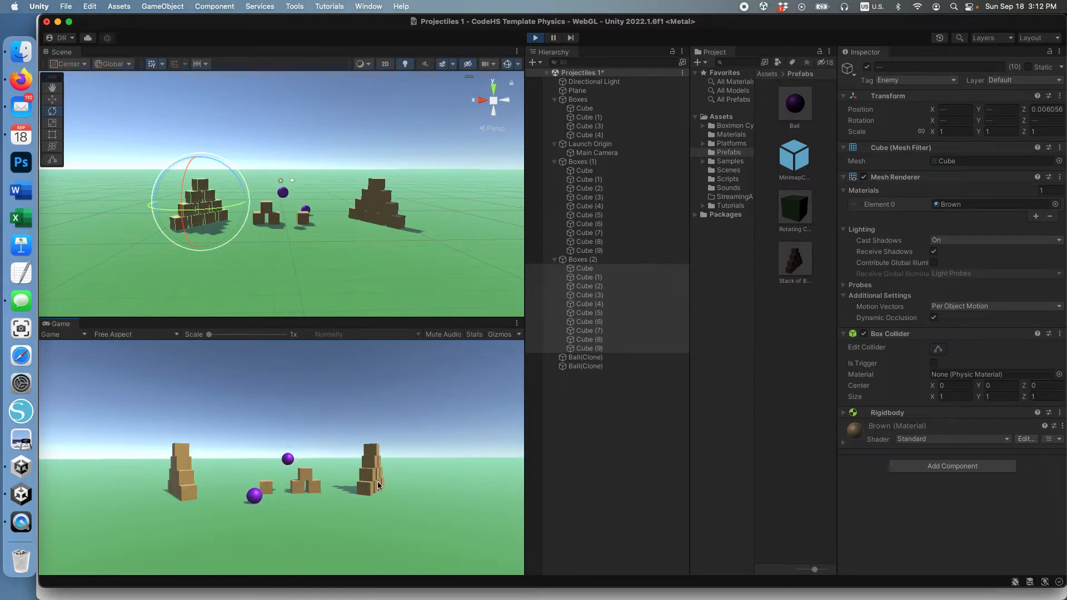
key(d)
click(325, 482)
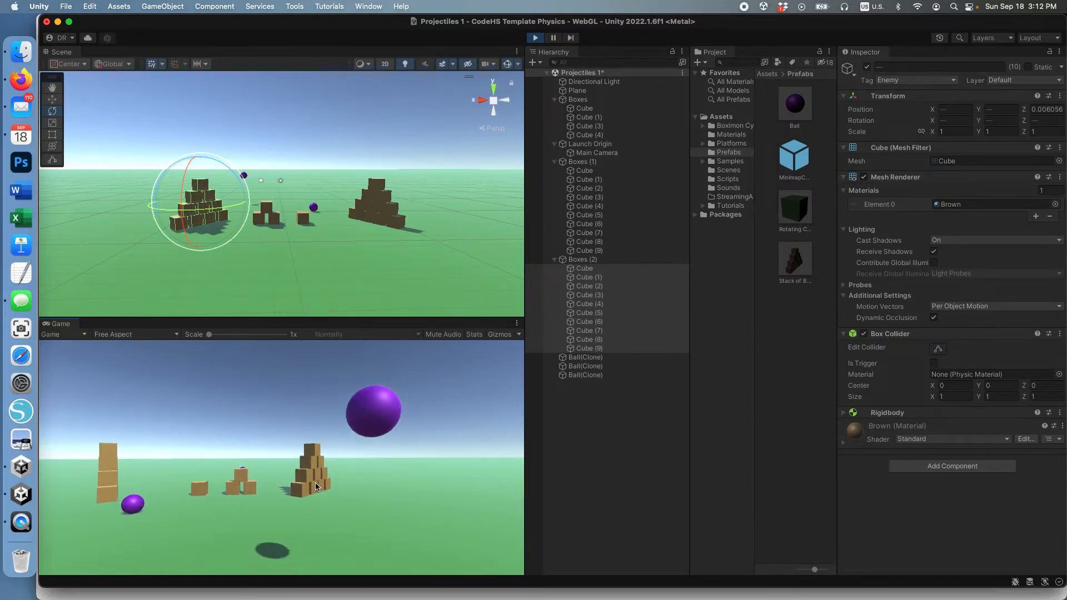
key(d)
click(386, 491)
key(s)
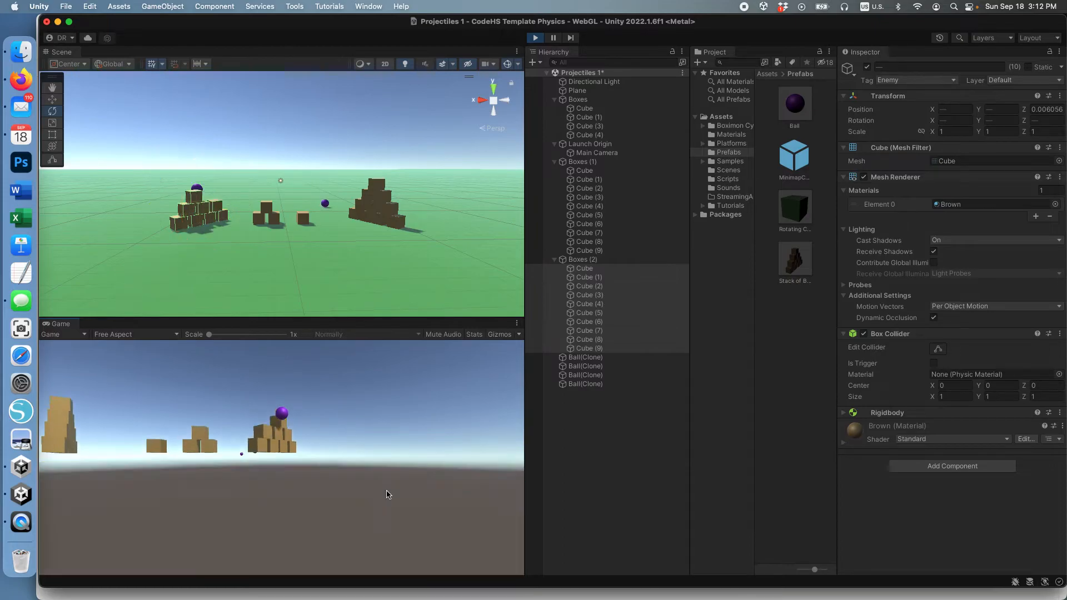
key(a)
click(294, 468)
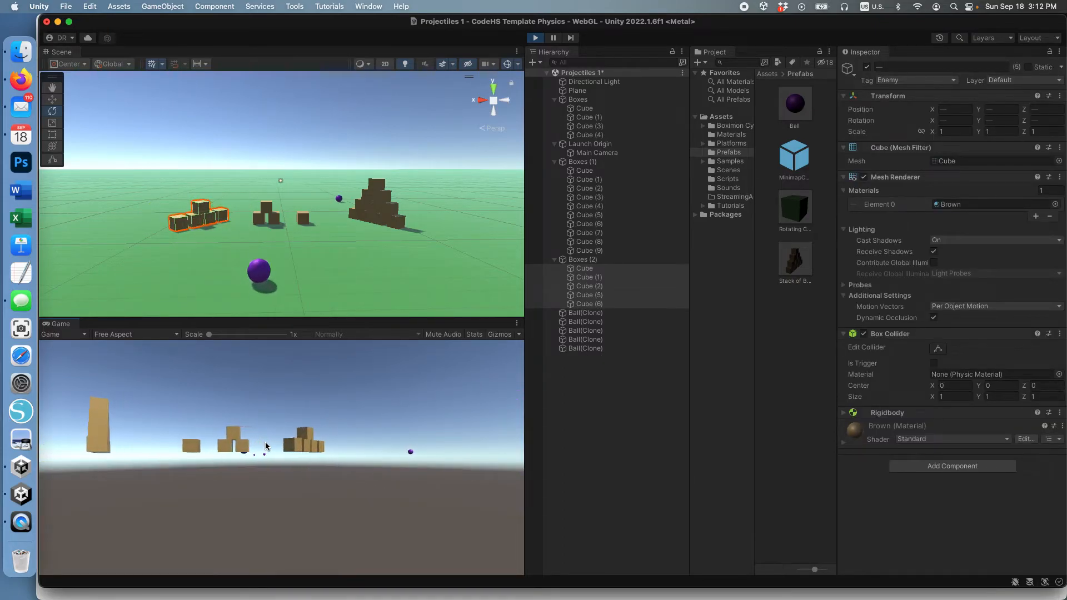
key(d)
key(a)
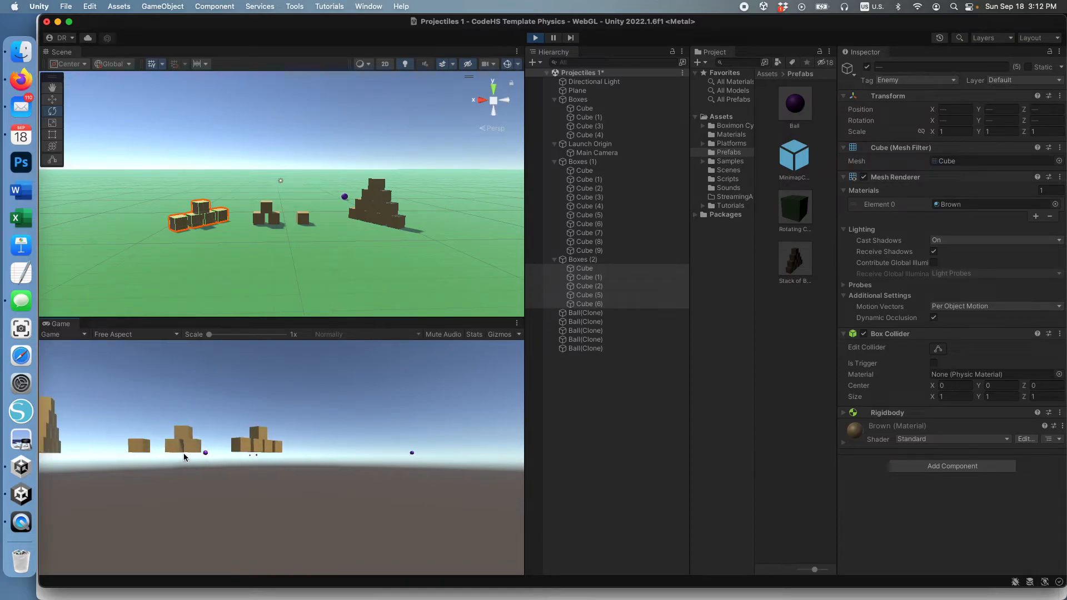
click(285, 436)
click(285, 436)
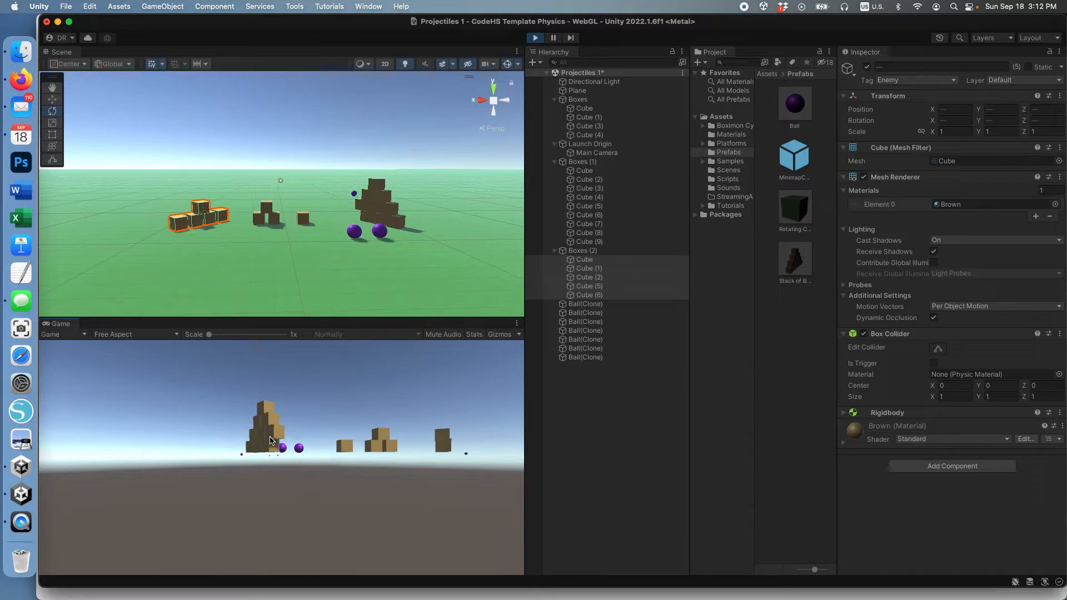
key(a)
click(305, 440)
click(306, 441)
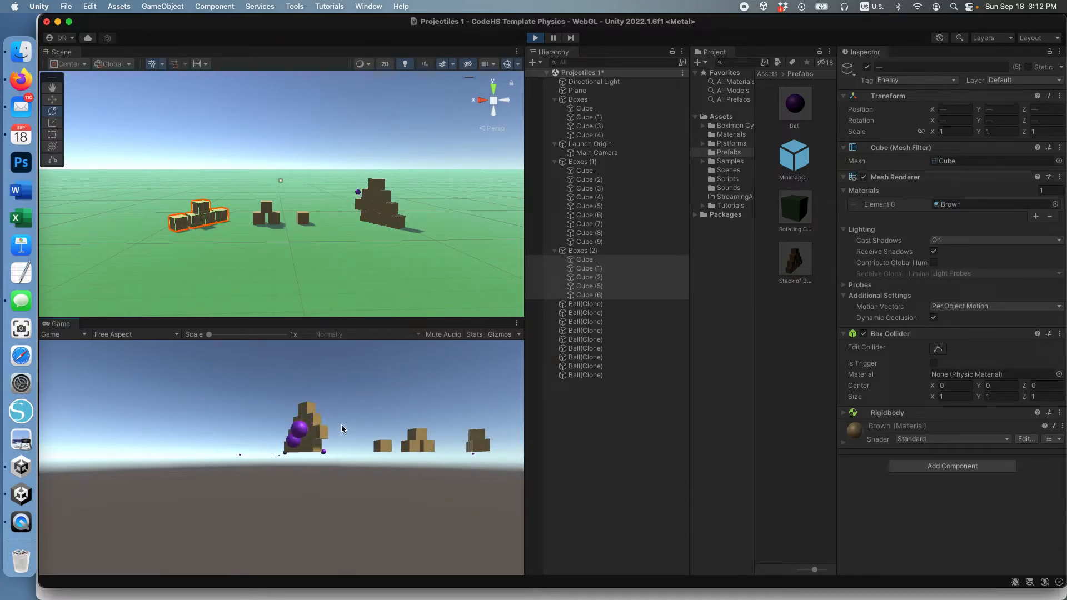
click(535, 39)
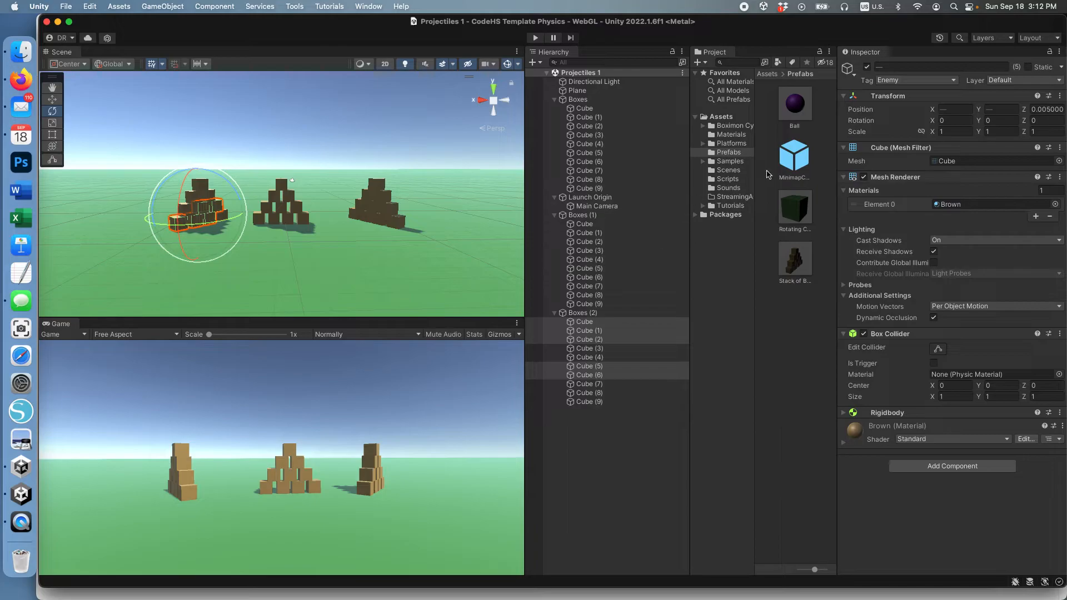
Set Ball's Collision Controller Push Power to 2, uncheck Destroy Enemy, then enter Play mode.
click(801, 114)
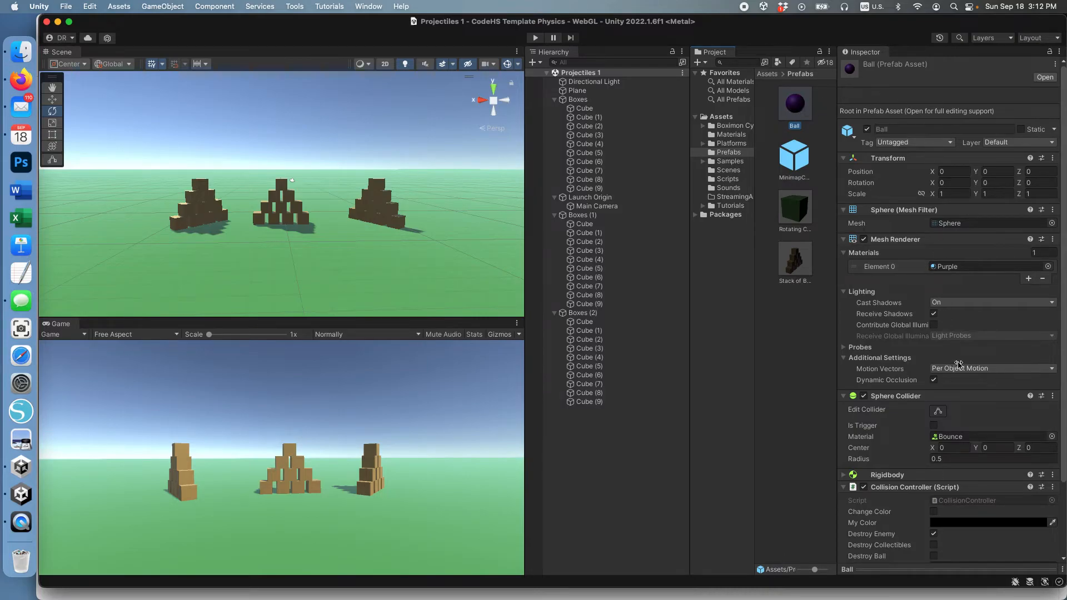
scroll(959, 364, down, 3)
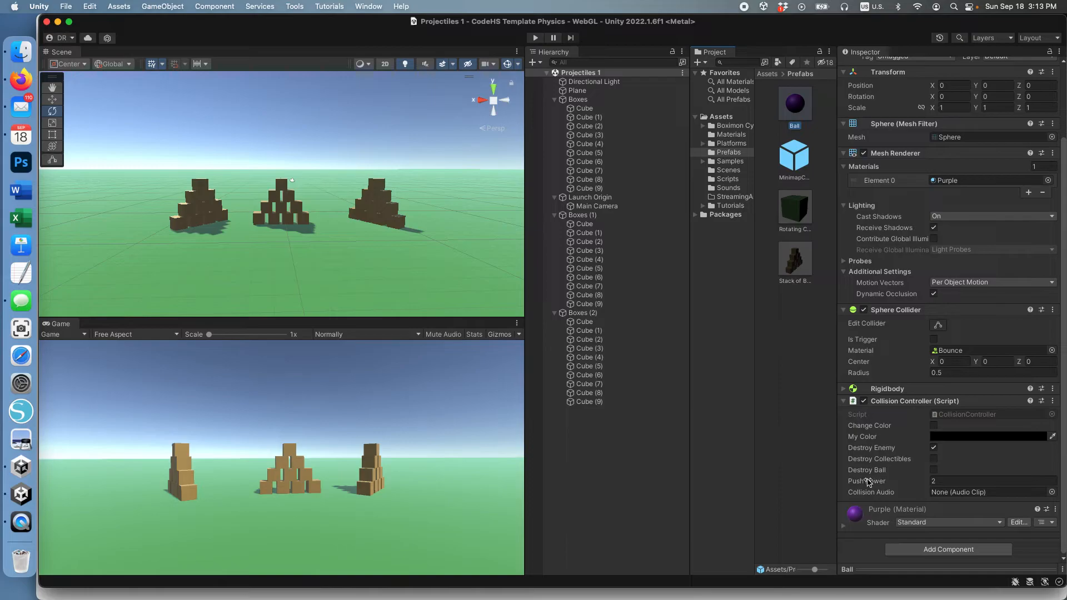
drag(869, 483, 882, 483)
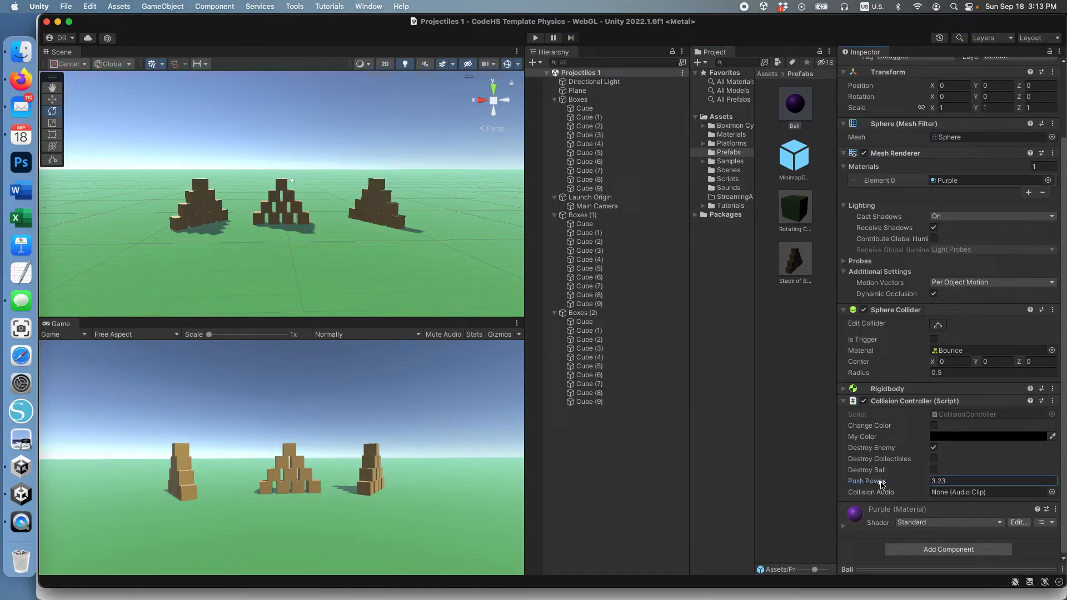
click(973, 480)
text(2)
key(Tab)
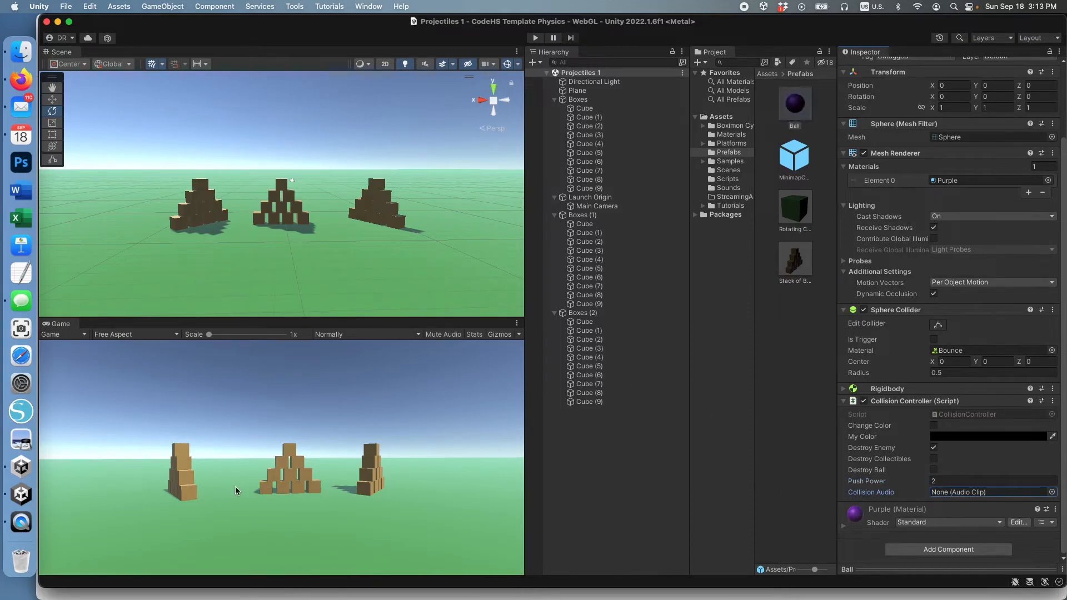
click(931, 480)
text(2)
key(Return)
click(934, 449)
click(535, 38)
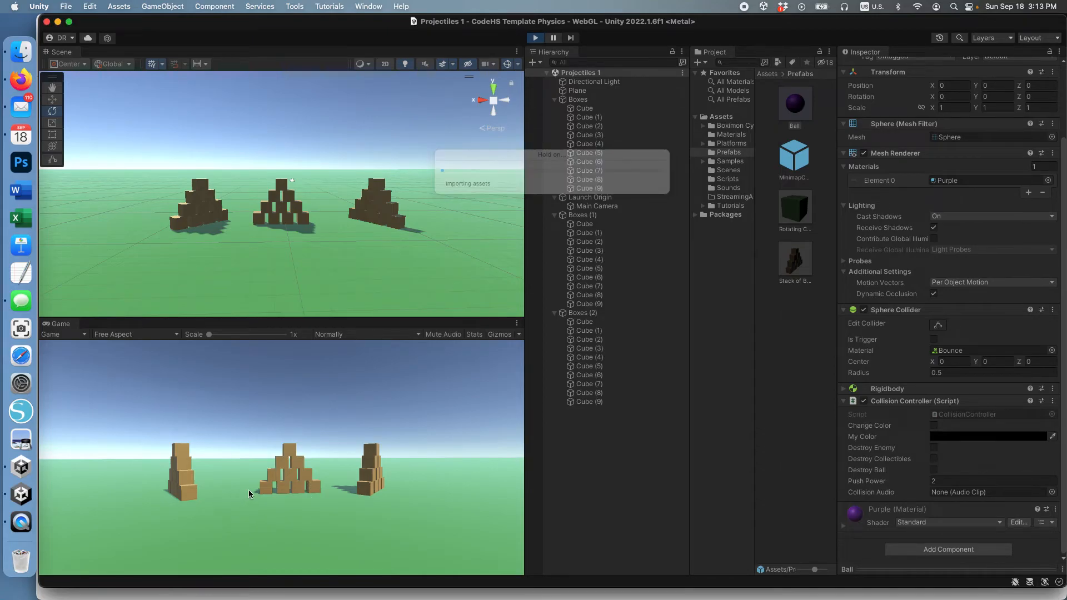
Fire a ball at the middle stack, stop play, and select Cube under Boxes.
click(305, 488)
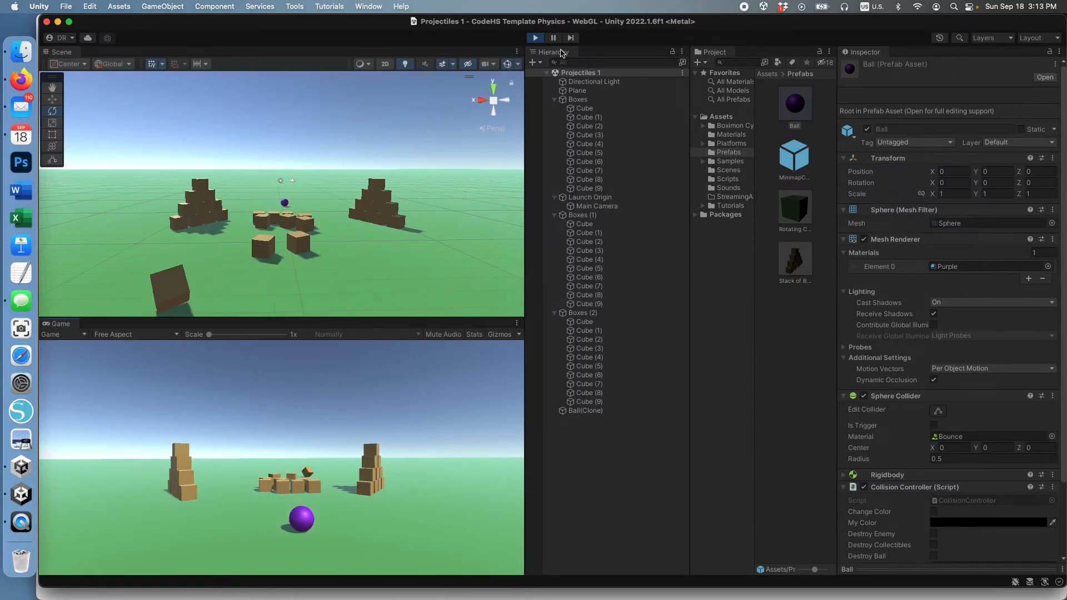
click(535, 38)
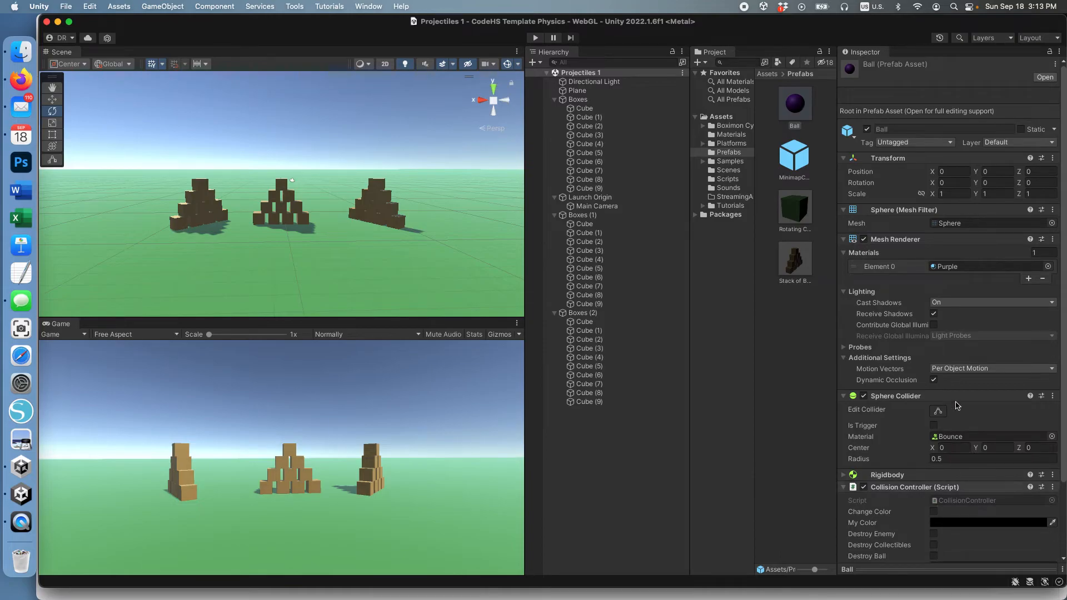
scroll(937, 441, down, 4)
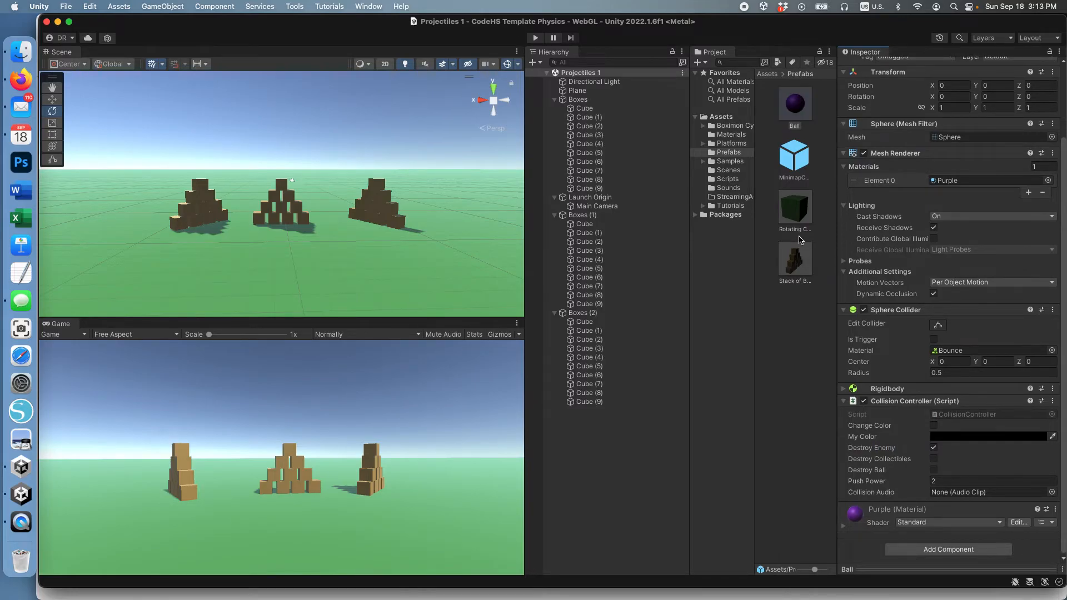
click(585, 109)
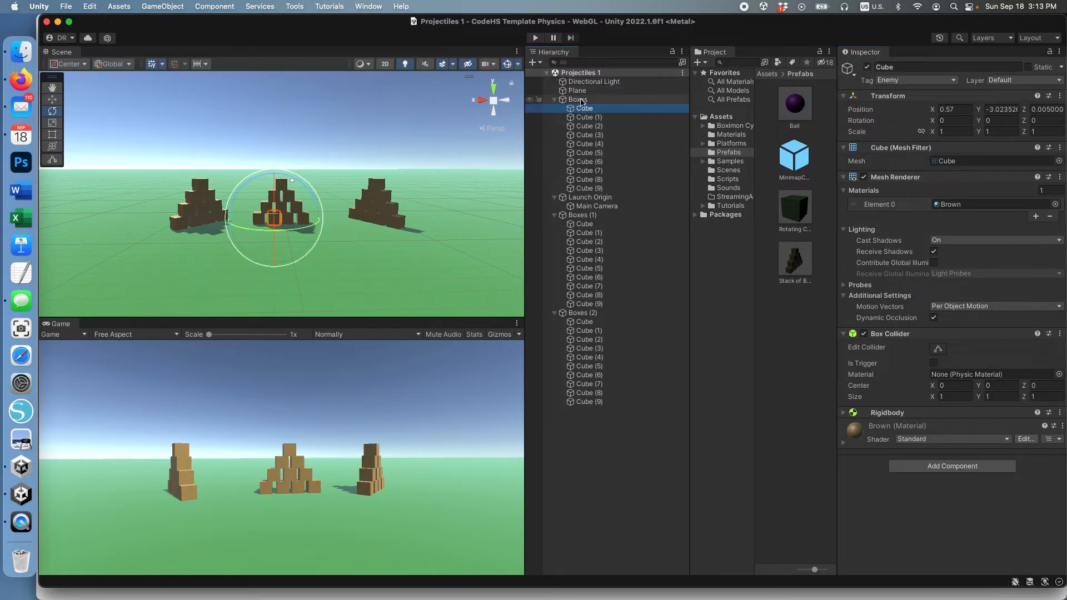
Tick Freeze Position X, Y and Z in Cube (9)'s Rigidbody constraints, then play.
click(597, 189)
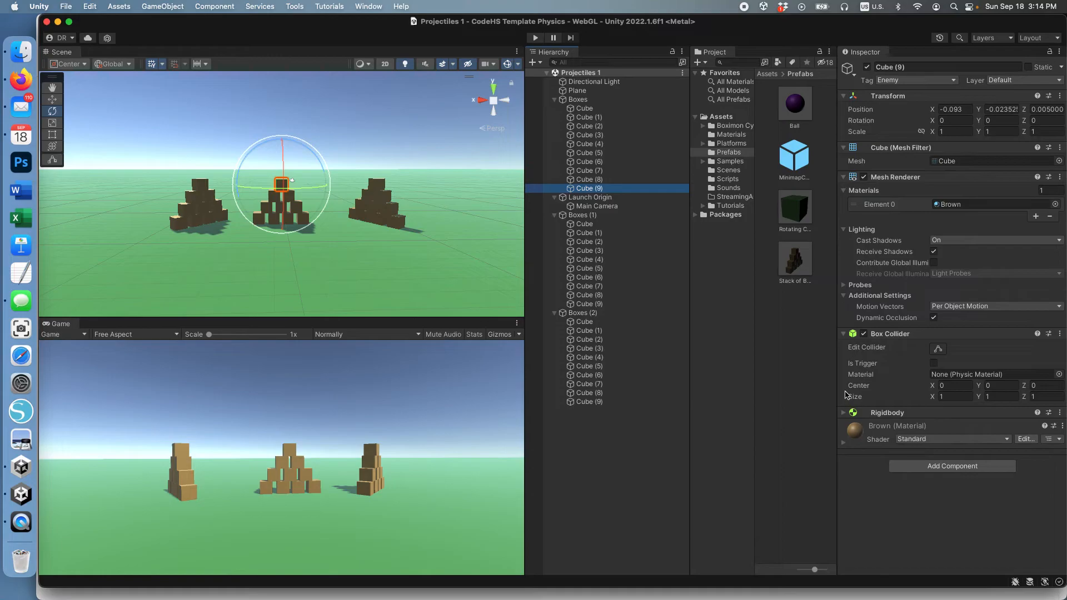
click(853, 414)
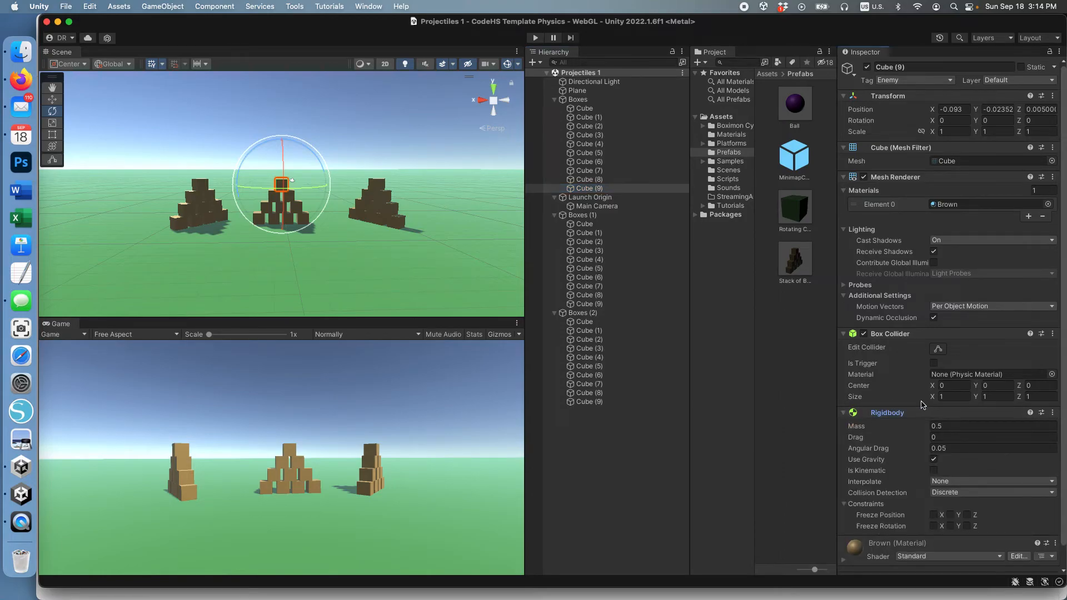
click(934, 516)
click(951, 517)
click(968, 517)
click(537, 38)
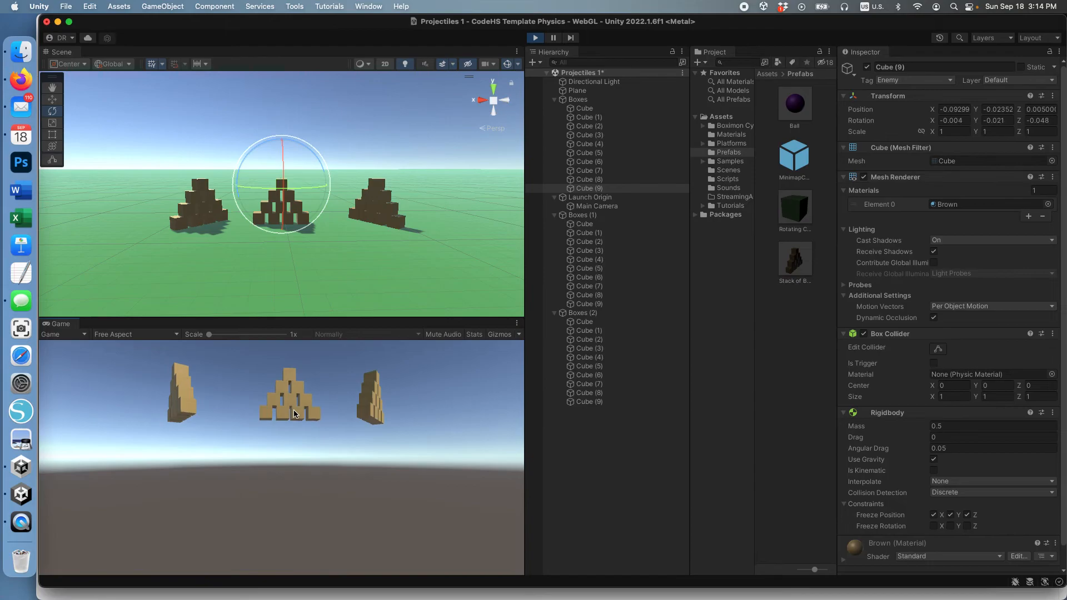
Fire five balls at the middle stack, leaving only Cube (1) and Cube (4).
click(293, 414)
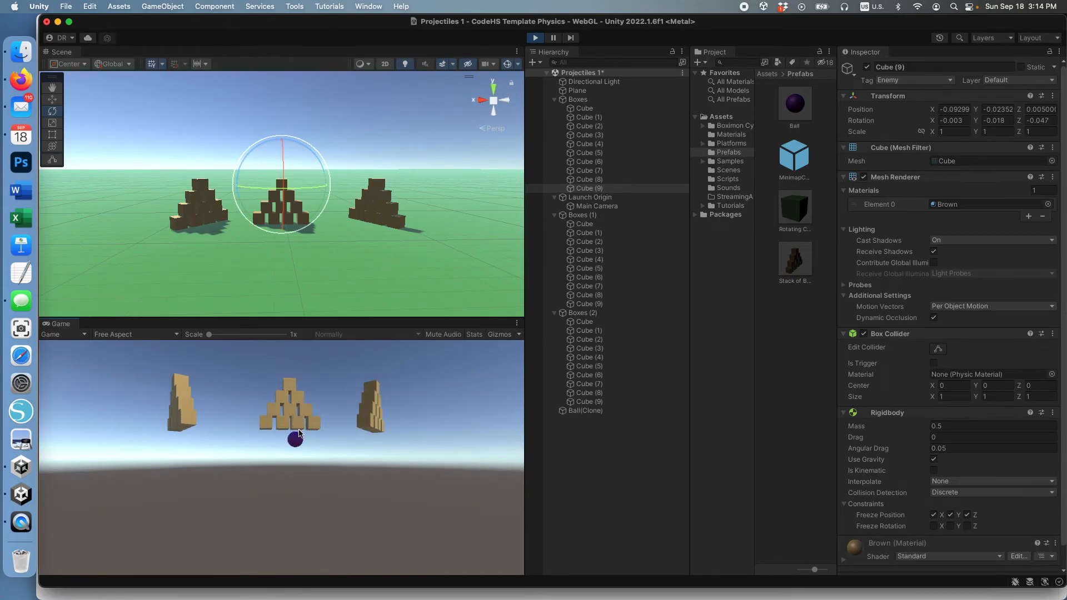
click(299, 454)
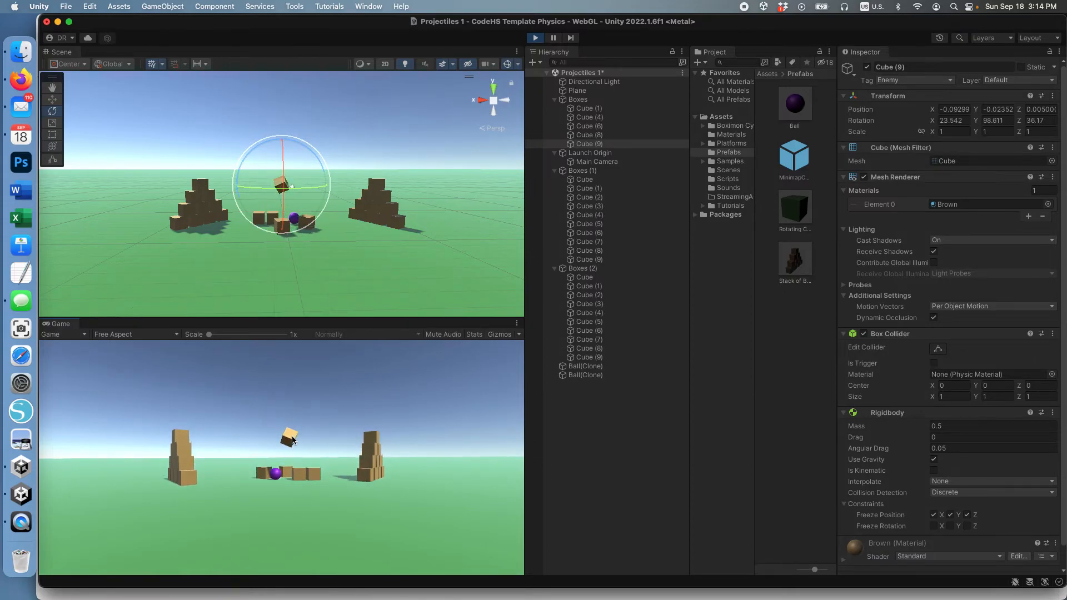
click(293, 440)
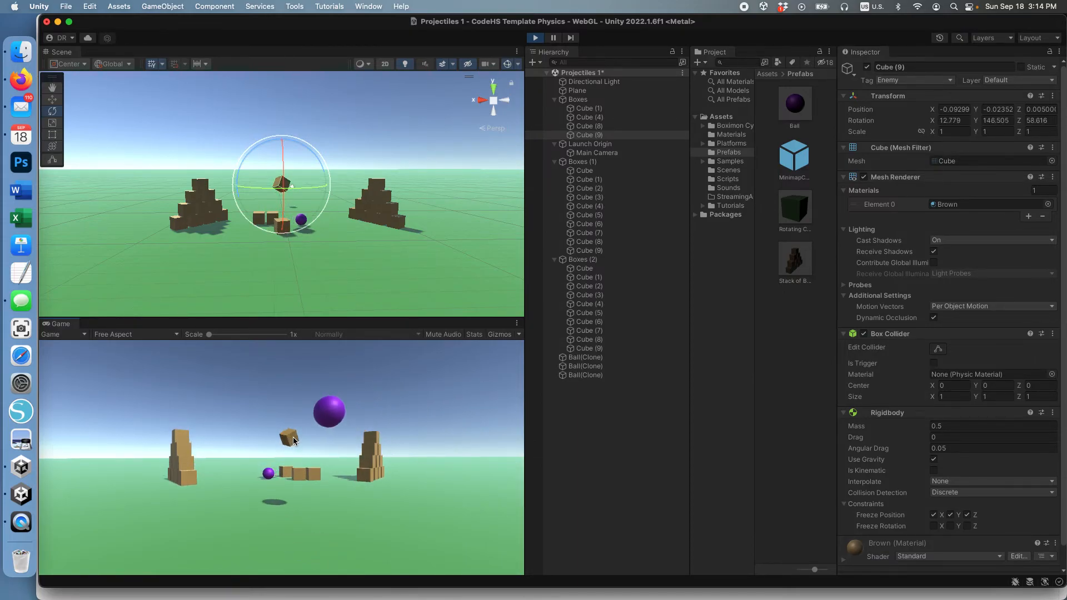
click(294, 438)
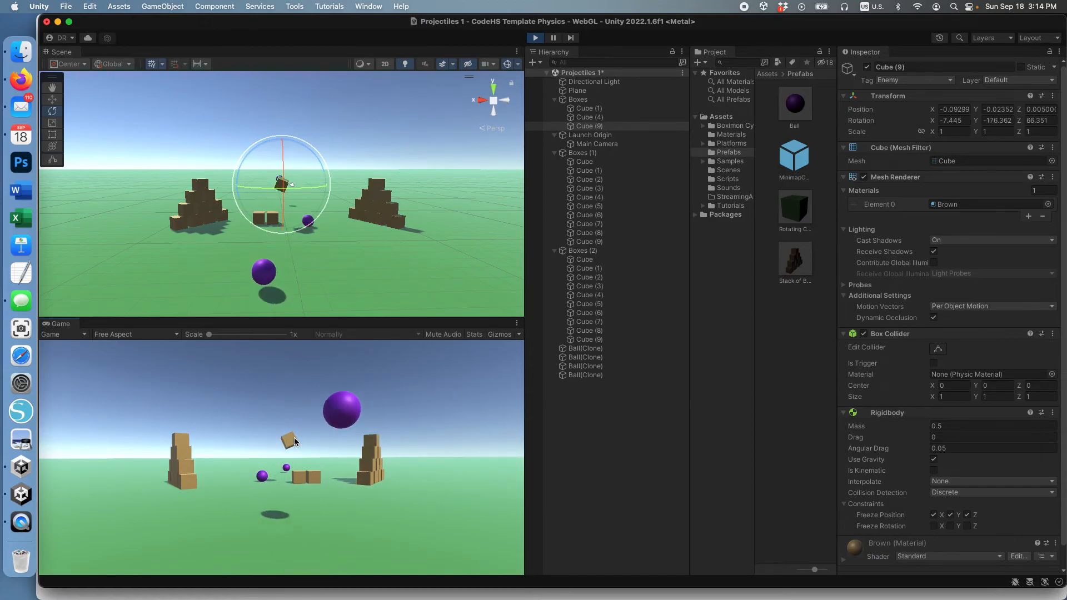
click(294, 438)
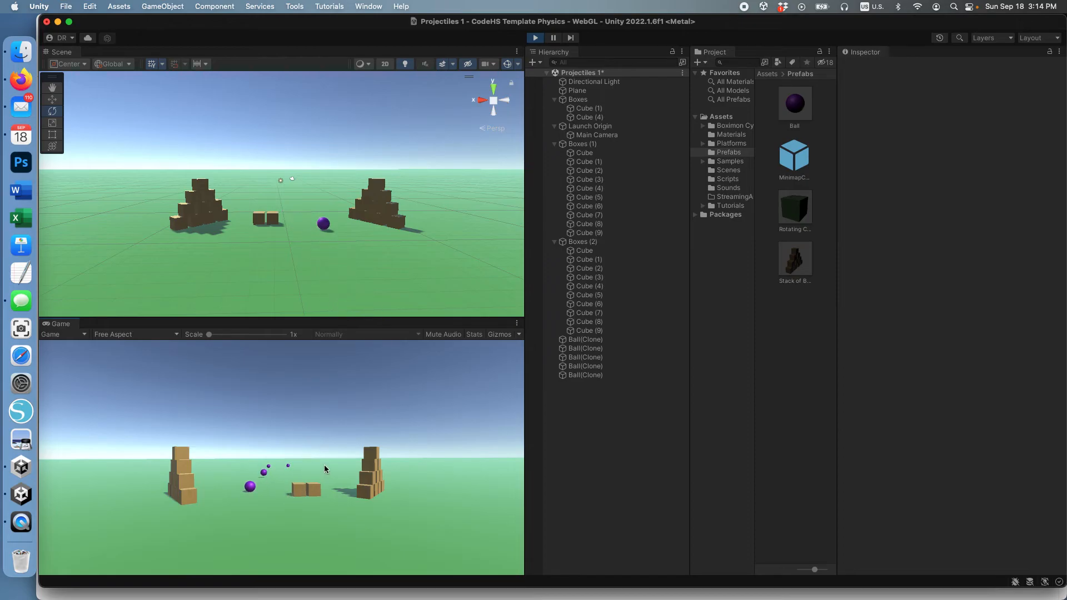
Exit Play mode to restore the stacks and select Boxes (2) in the Hierarchy.
click(536, 38)
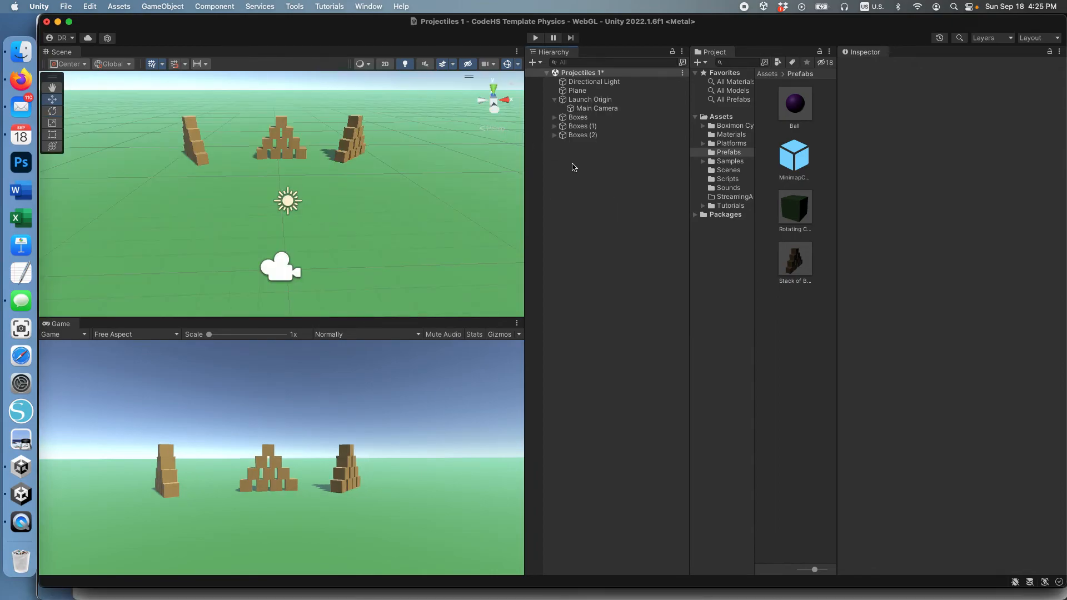
click(582, 135)
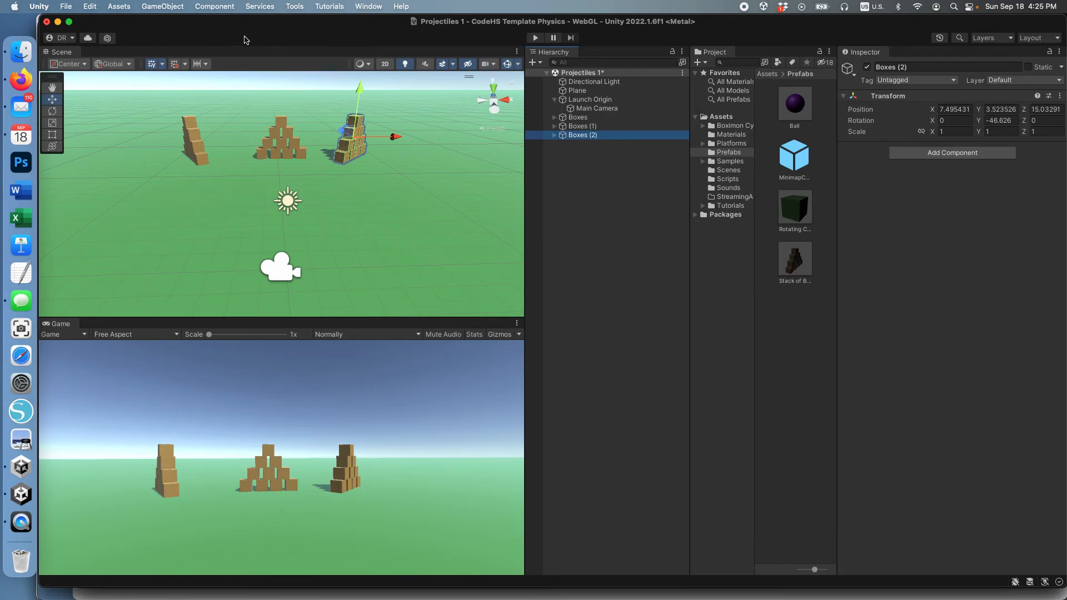
Add a Cylinder from GameObject > 3D Object and enter Play mode with Cmd+P.
click(154, 8)
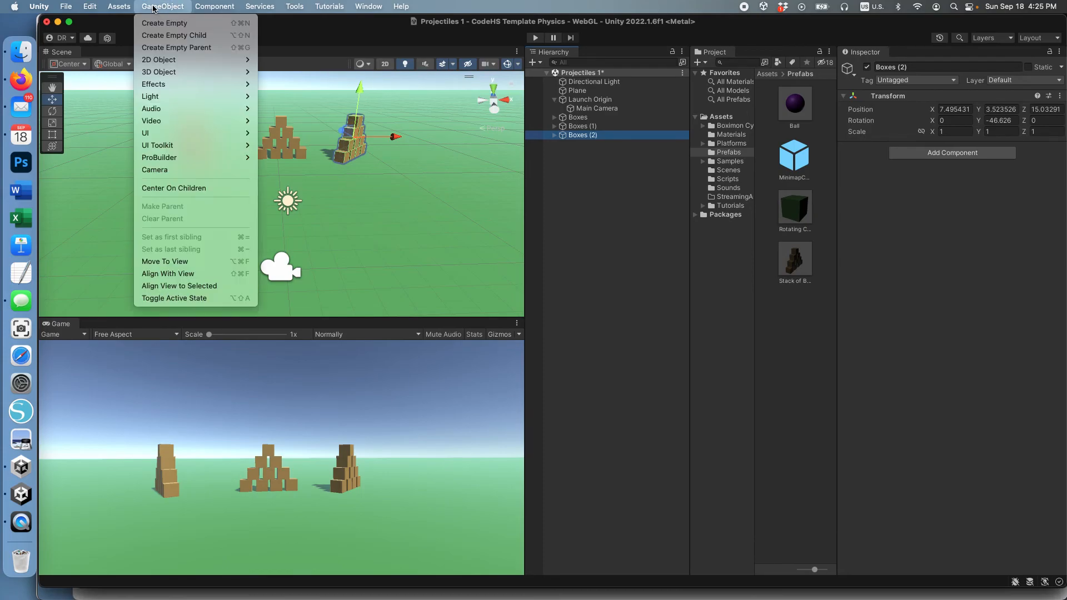
mouse_move(220, 72)
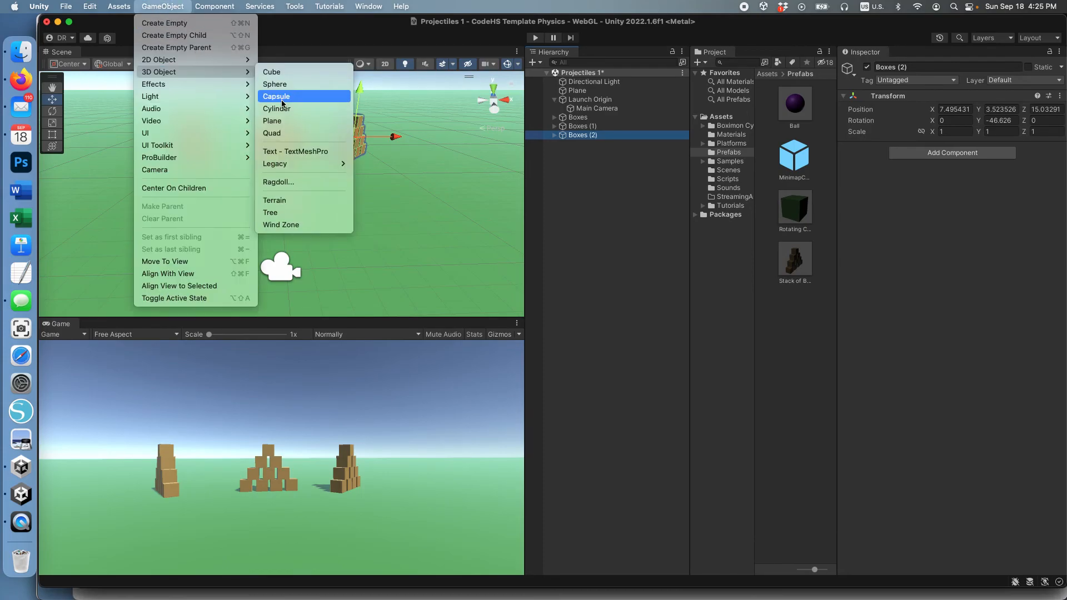
click(308, 109)
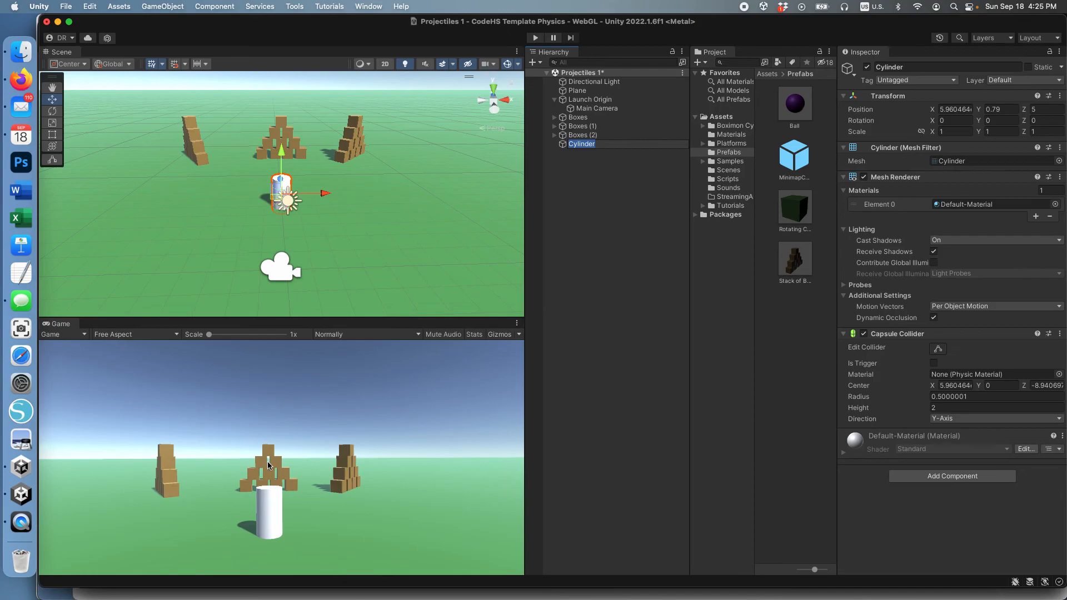
key(super+p)
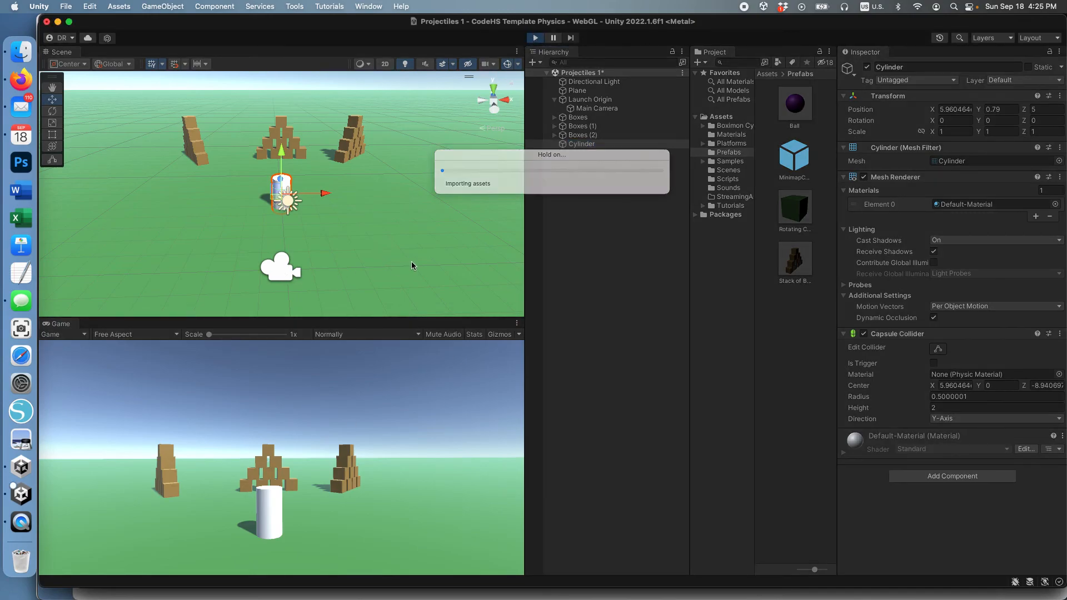
Launch two balls at the middle stack, shifting the camera down and toward the cylinder.
click(283, 484)
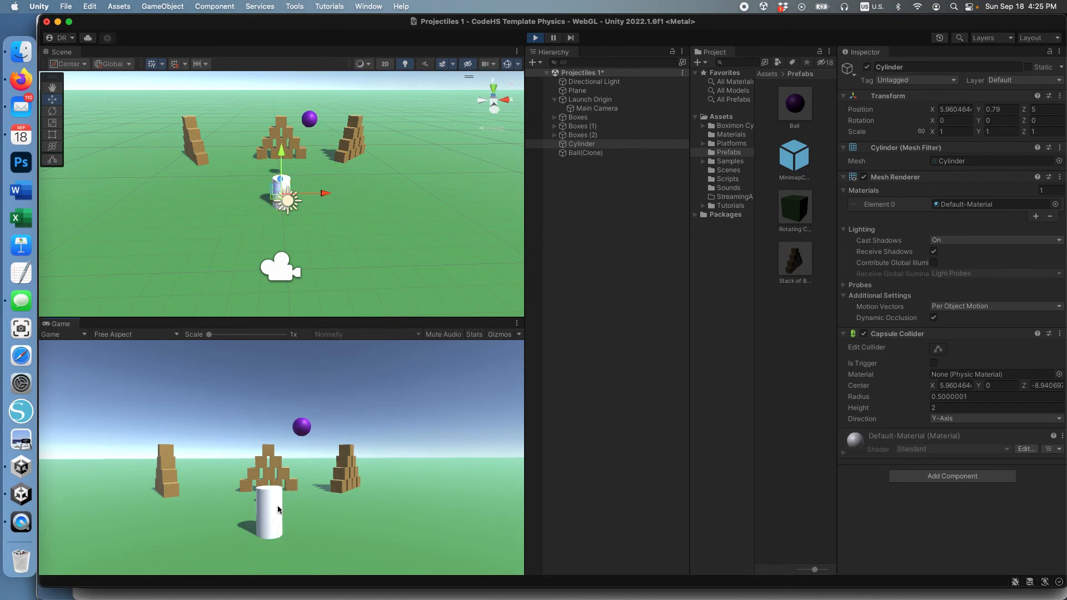
key(s)
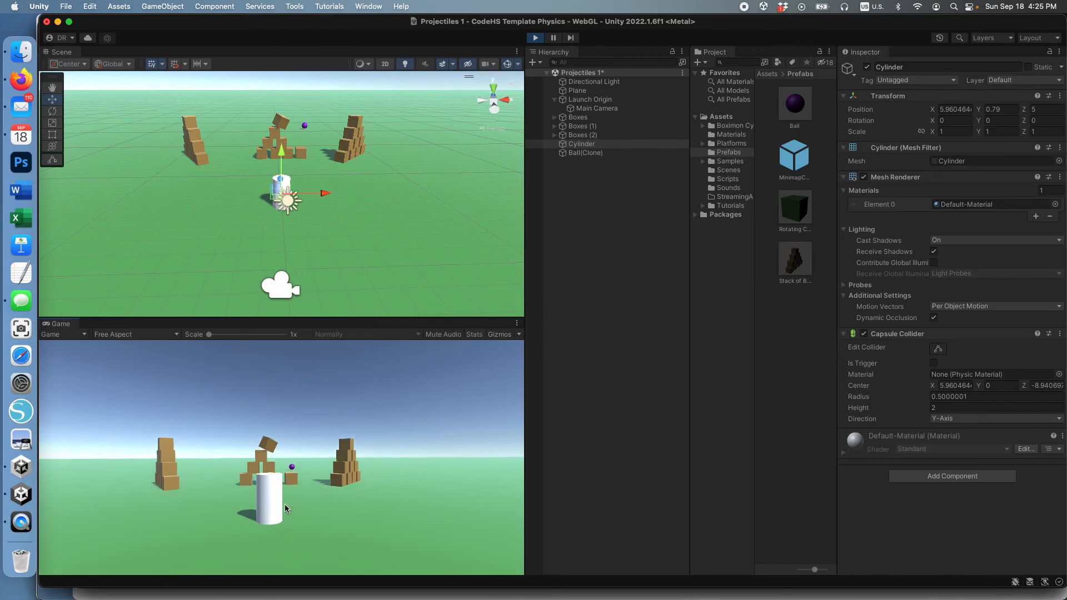
click(269, 479)
key(s)
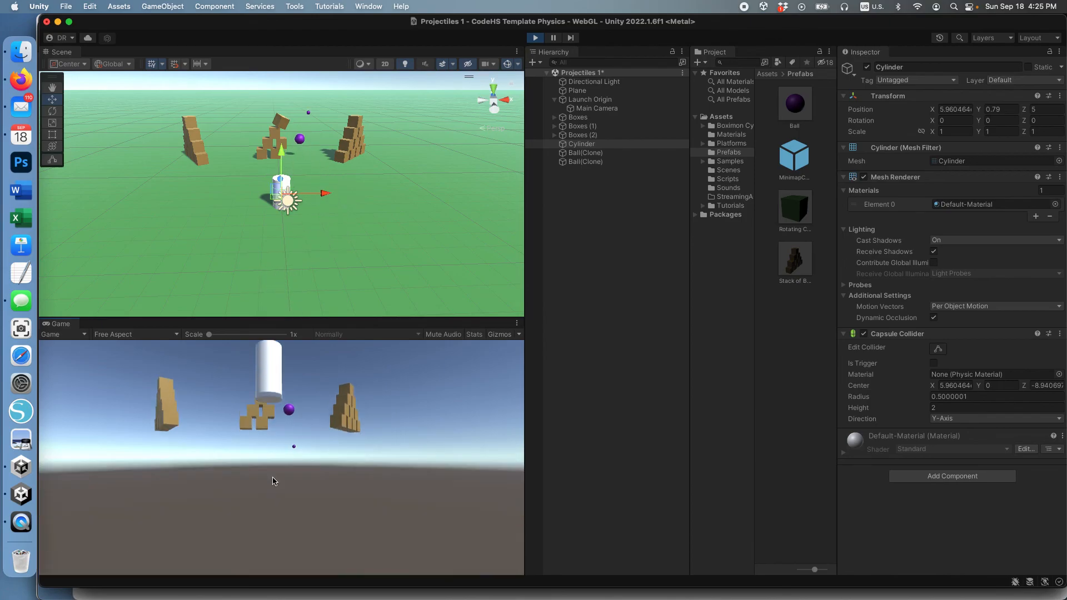
key(w)
key(d)
key(s)
Fire a volley of balls at the cylinder, lowering the camera between shots.
click(288, 499)
click(291, 496)
key(s)
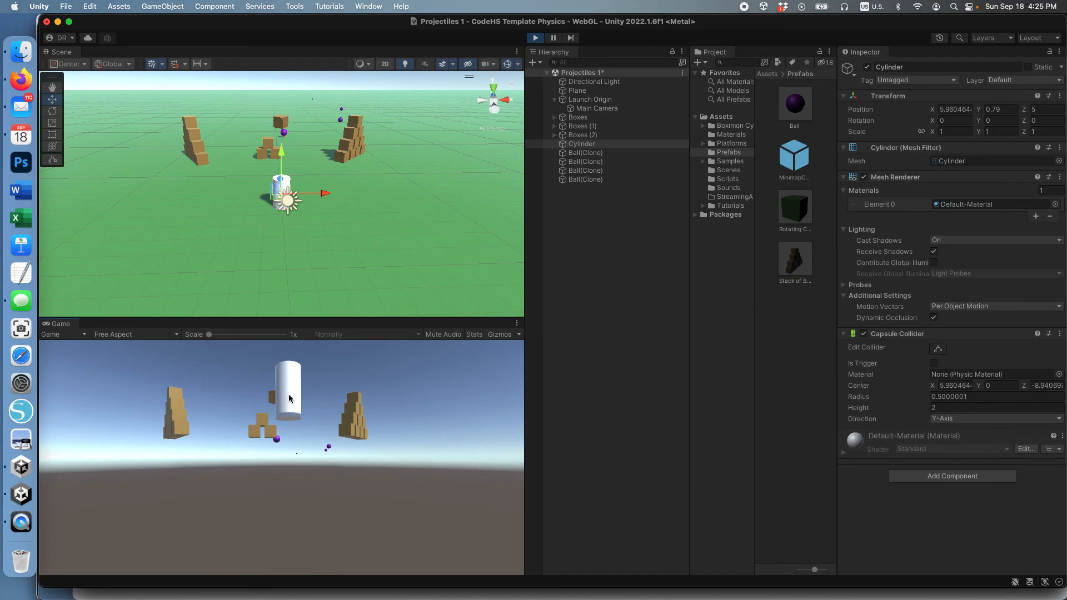
click(289, 399)
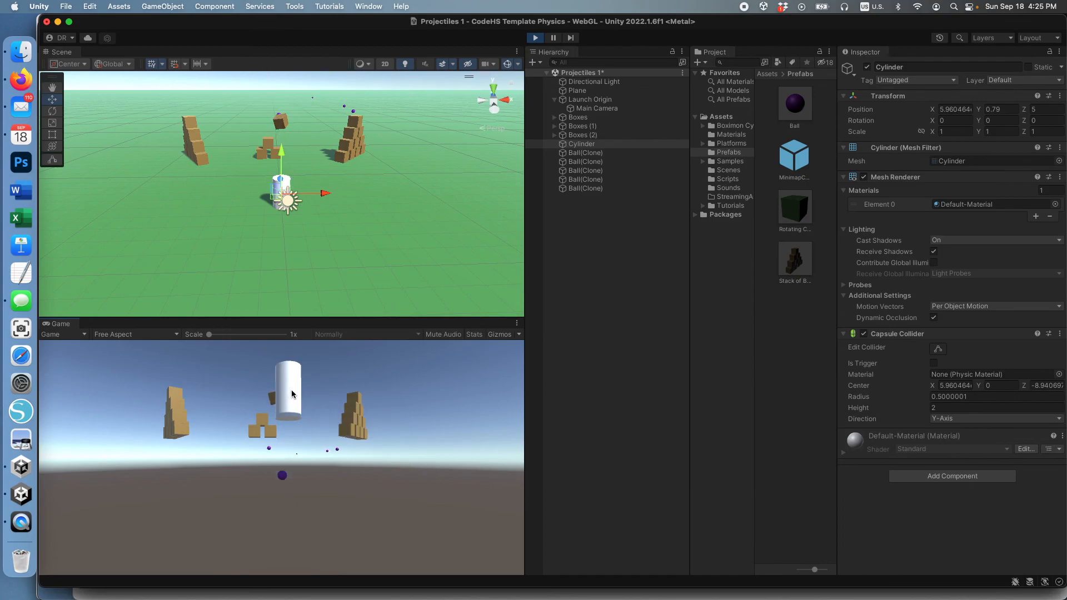
click(287, 405)
click(291, 401)
click(292, 401)
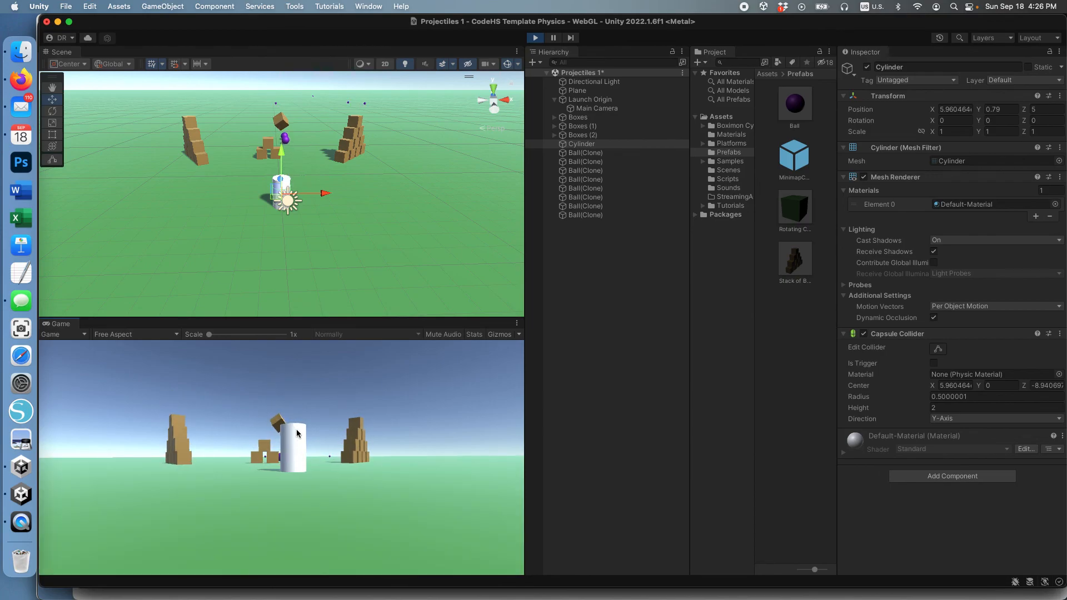
Fire two more balls at the cylinder, then bring up the Screenshot capture tool.
click(299, 442)
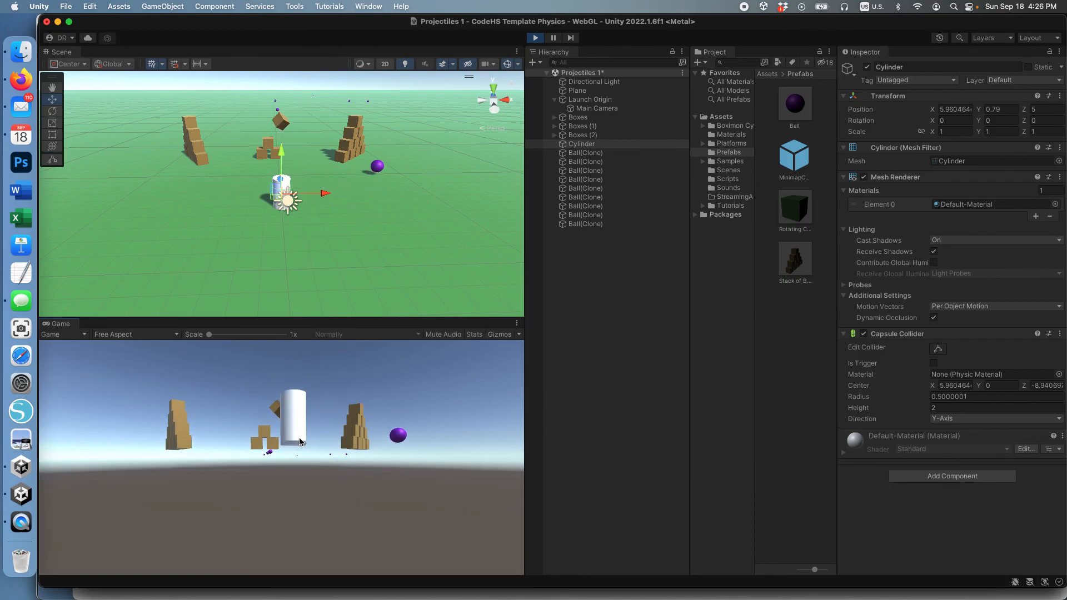
click(292, 430)
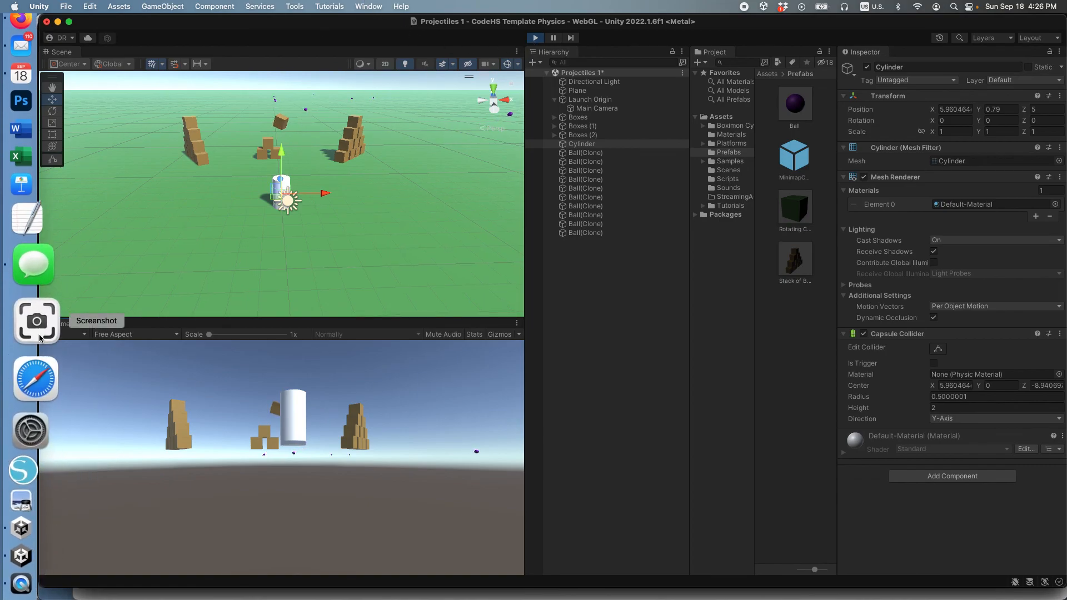
click(37, 325)
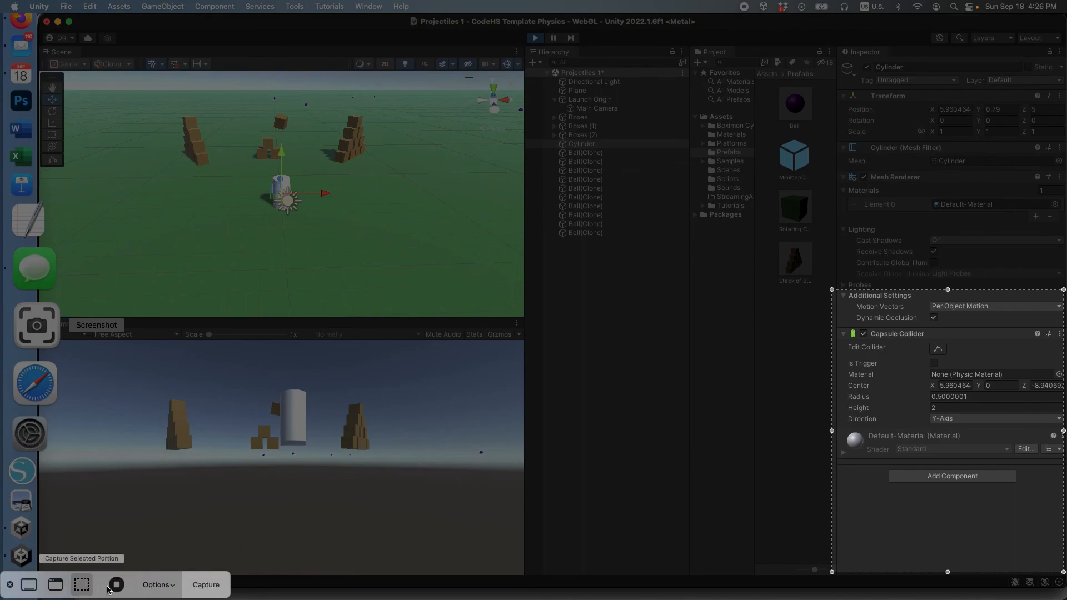